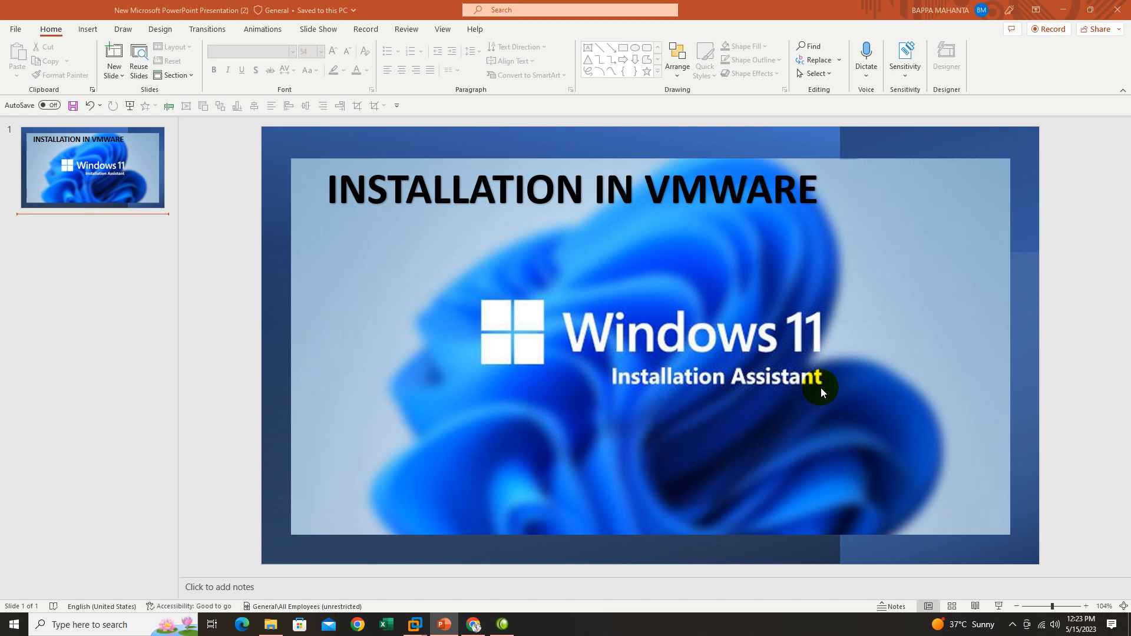
Switch to Chrome, reopen Microsoft's Download Windows 11 page from the Google results, and review its download options.
click(474, 625)
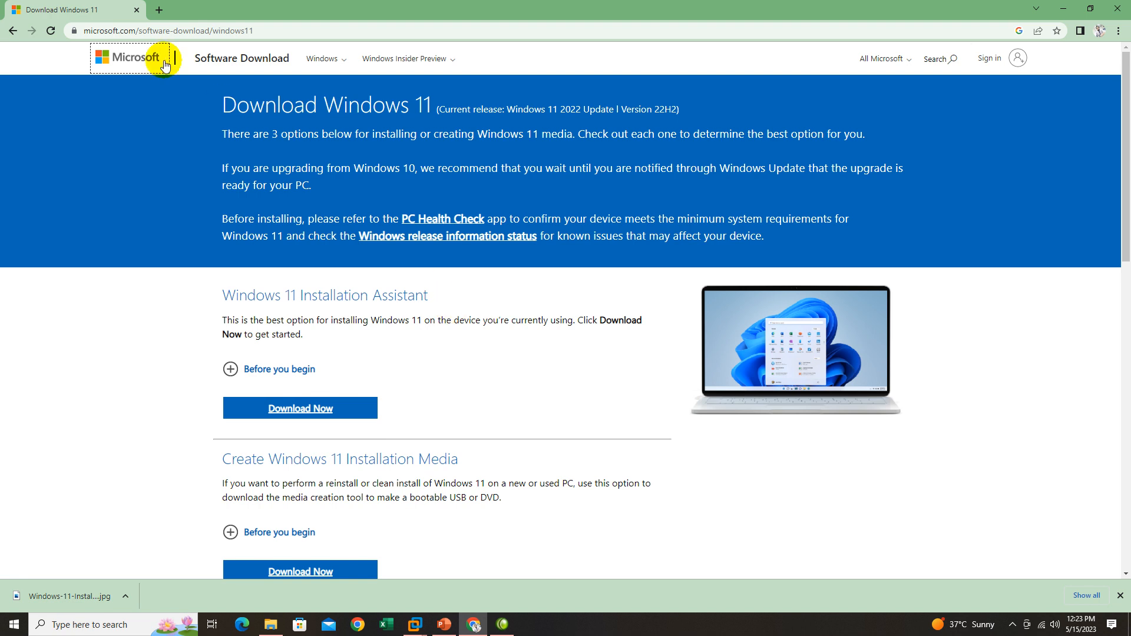
click(135, 32)
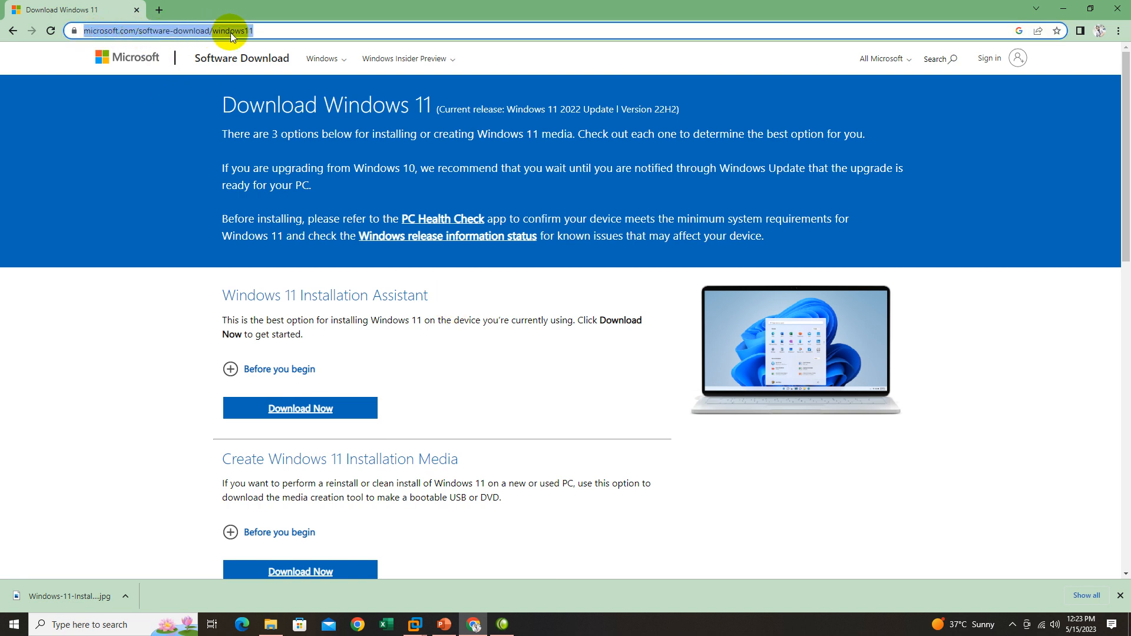
click(254, 30)
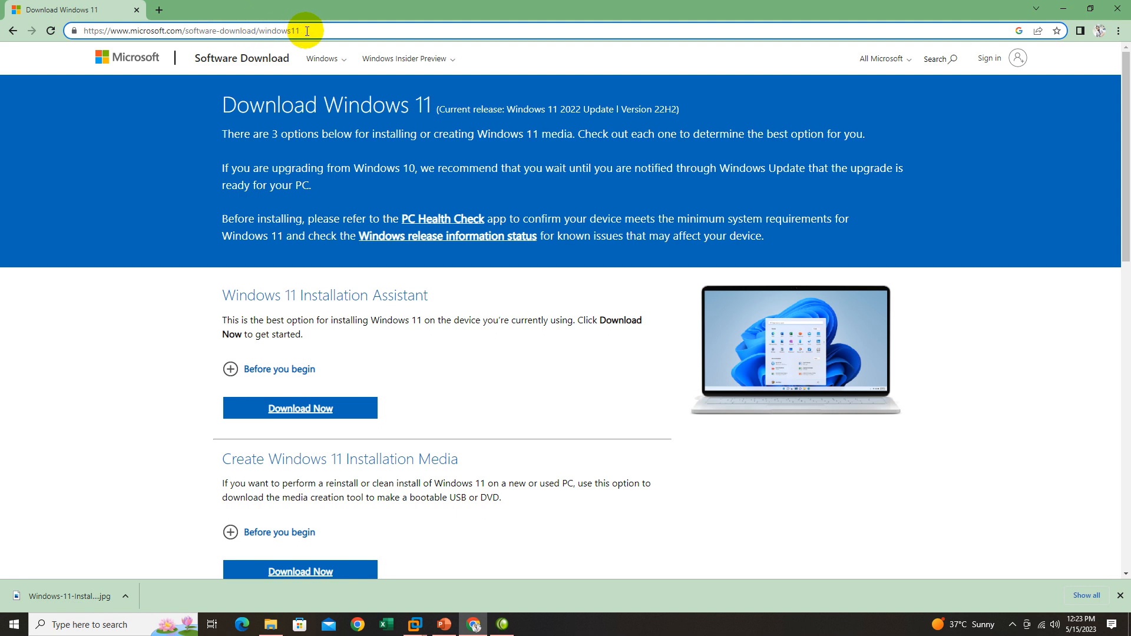
click(14, 32)
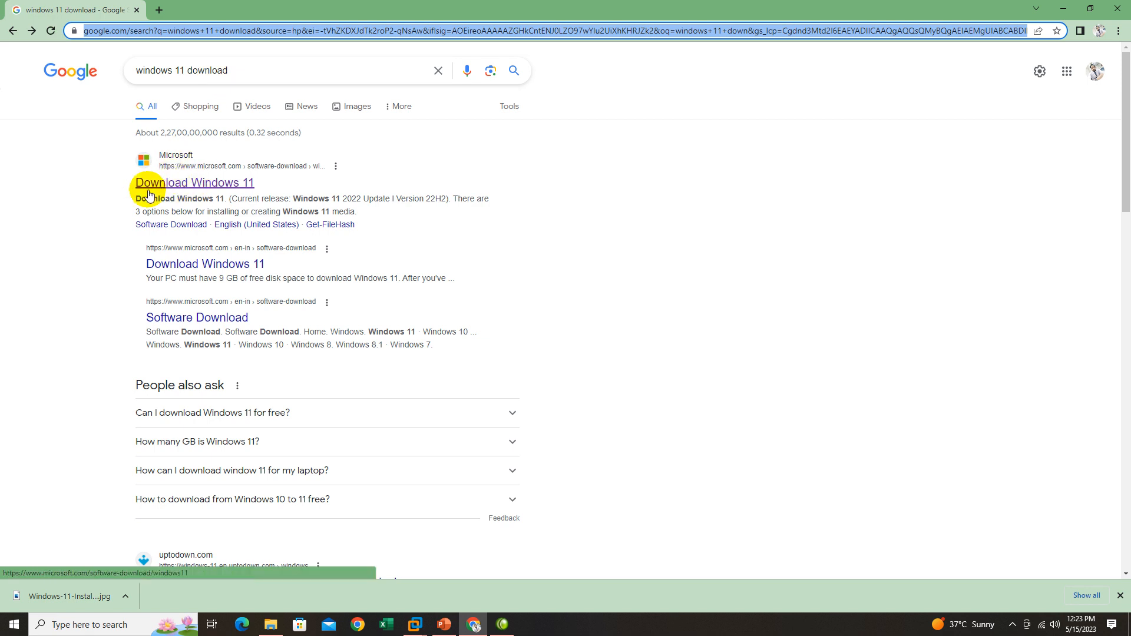
click(193, 185)
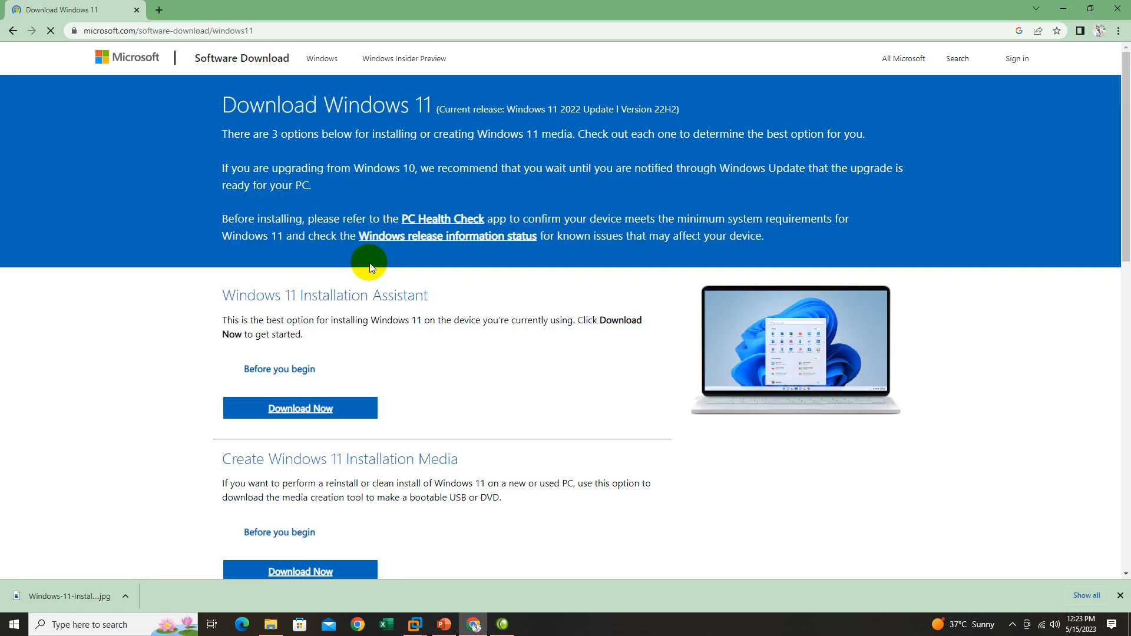
scroll(443, 338, down, 3)
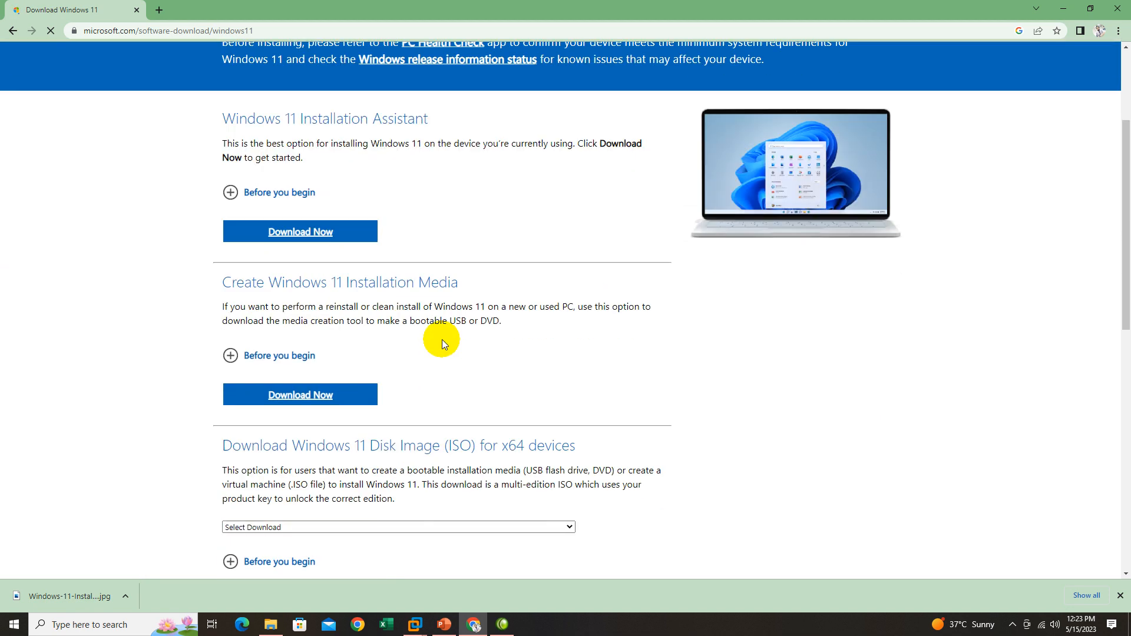
scroll(433, 208, down, 2)
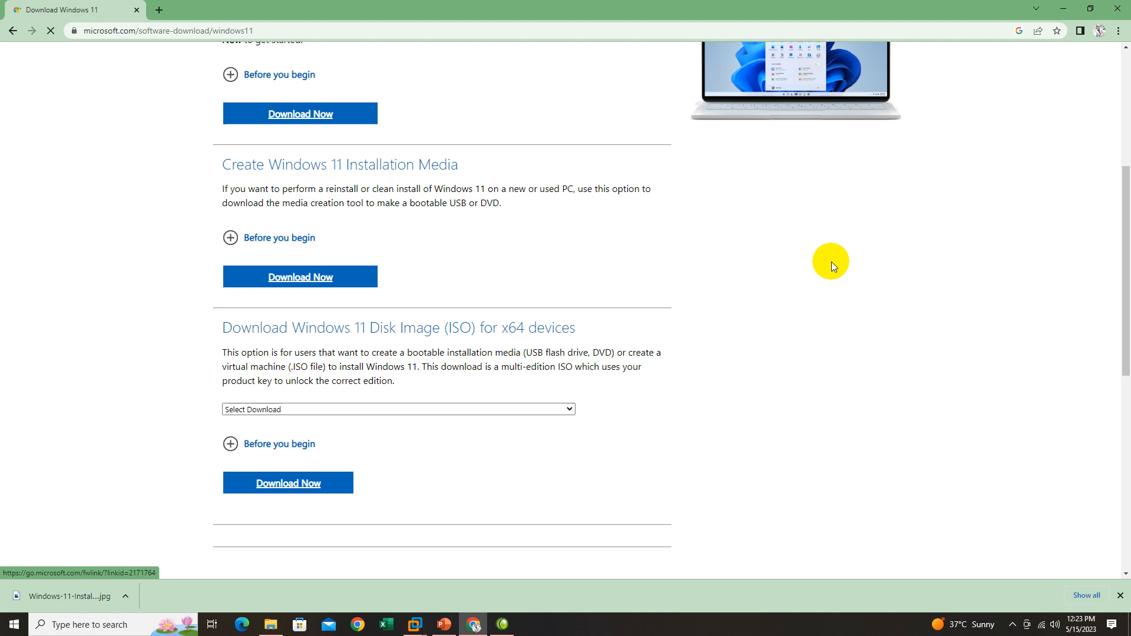
scroll(290, 252, up, 2)
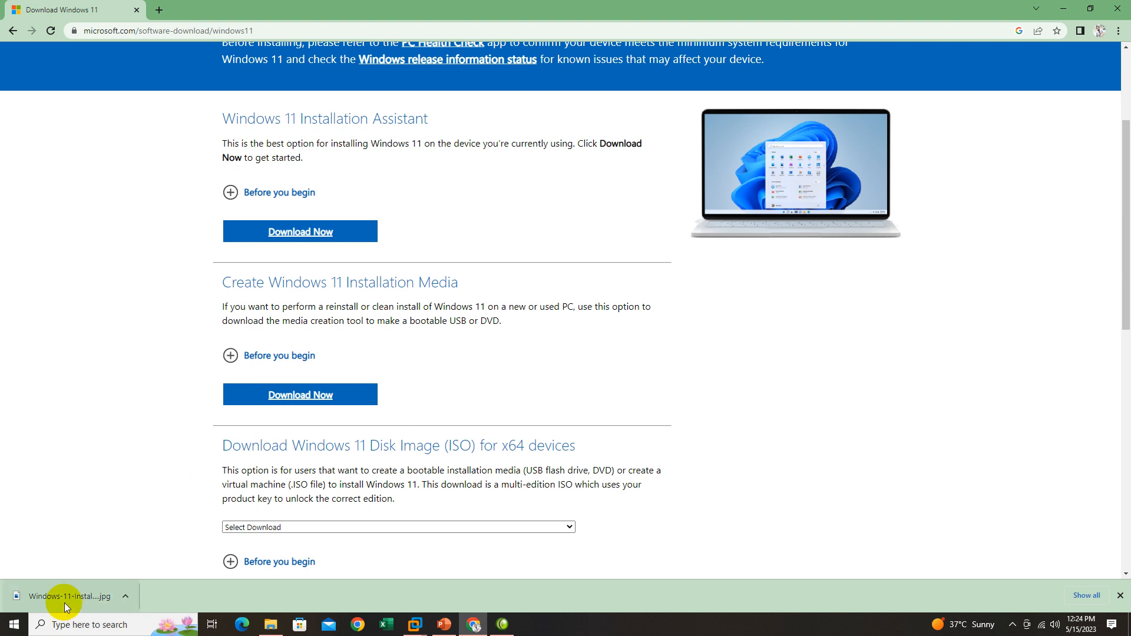
Switch to File Explorer and locate the Windows11InstallationAssistant application in the Downloads folder, then minimize the window.
click(271, 626)
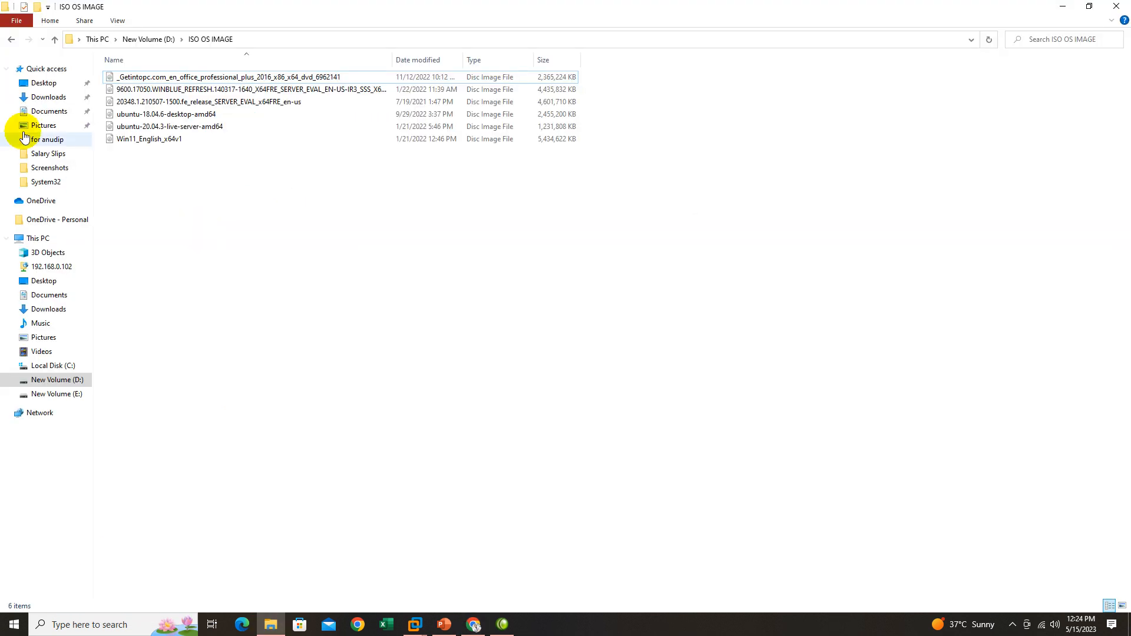
click(37, 100)
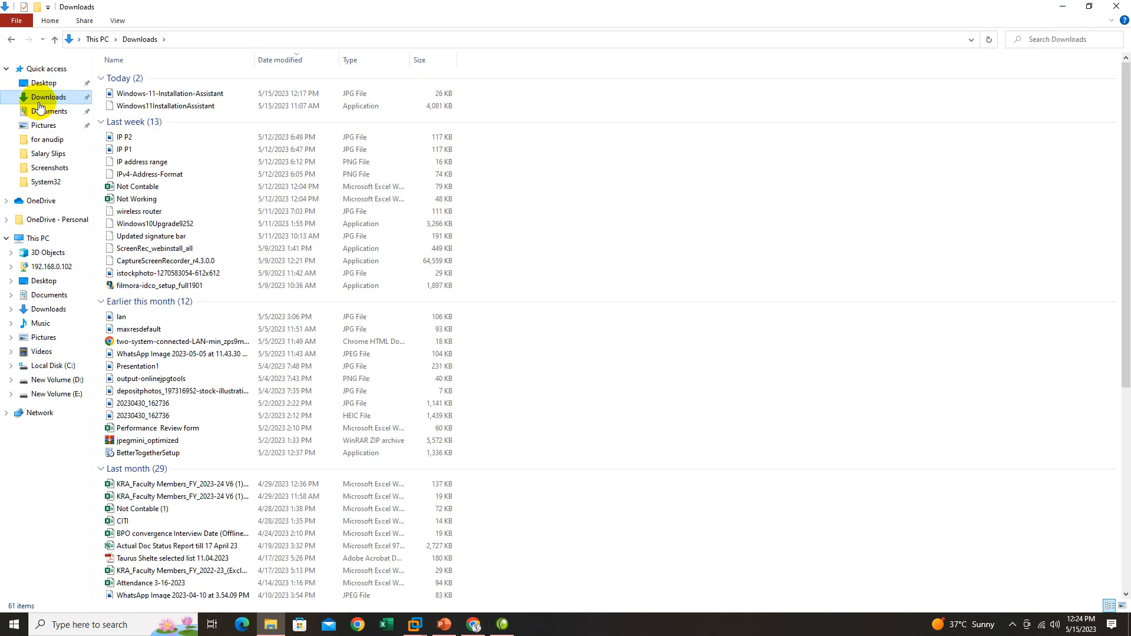
click(170, 108)
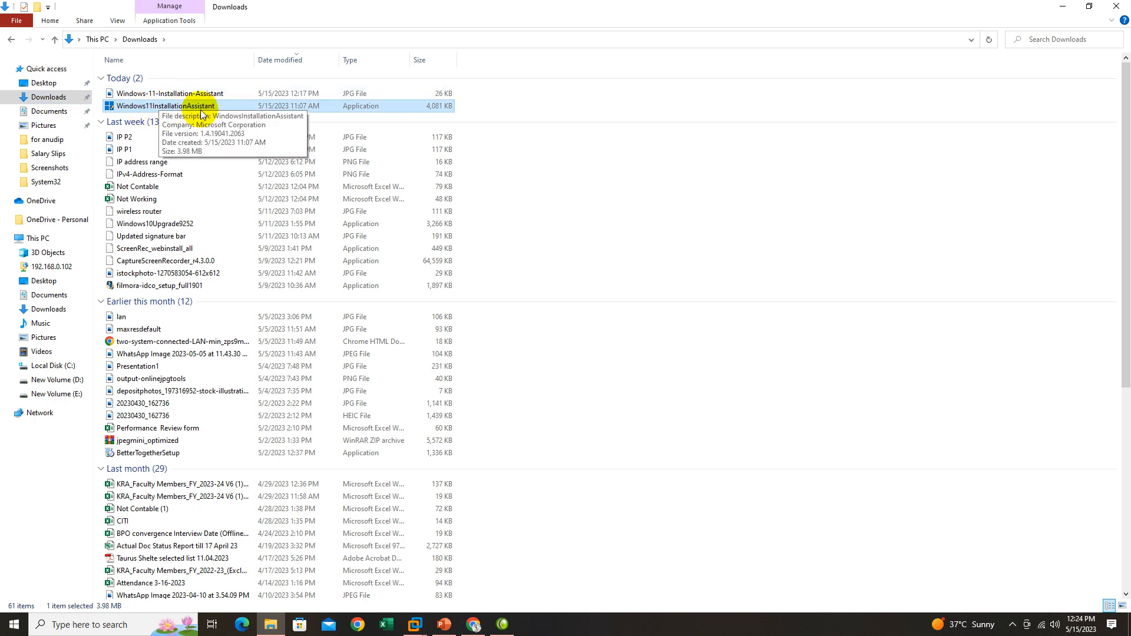
click(1063, 7)
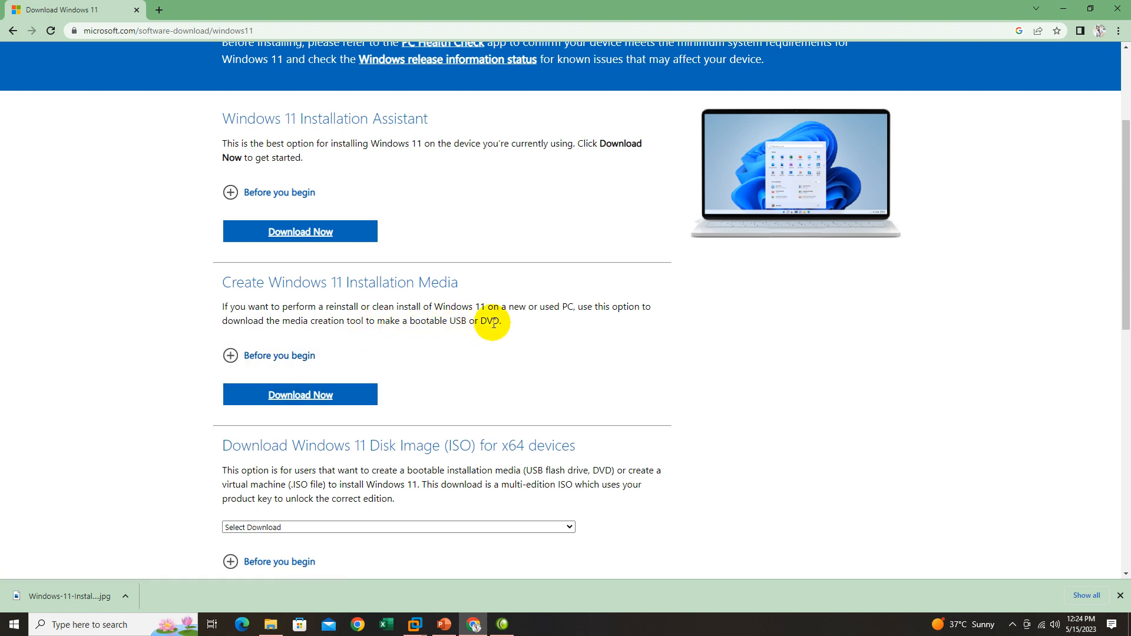
Review the Windows 11 Disk Image (ISO) for x64 devices section of the download page, then minimize the browser.
scroll(494, 323, down, 3)
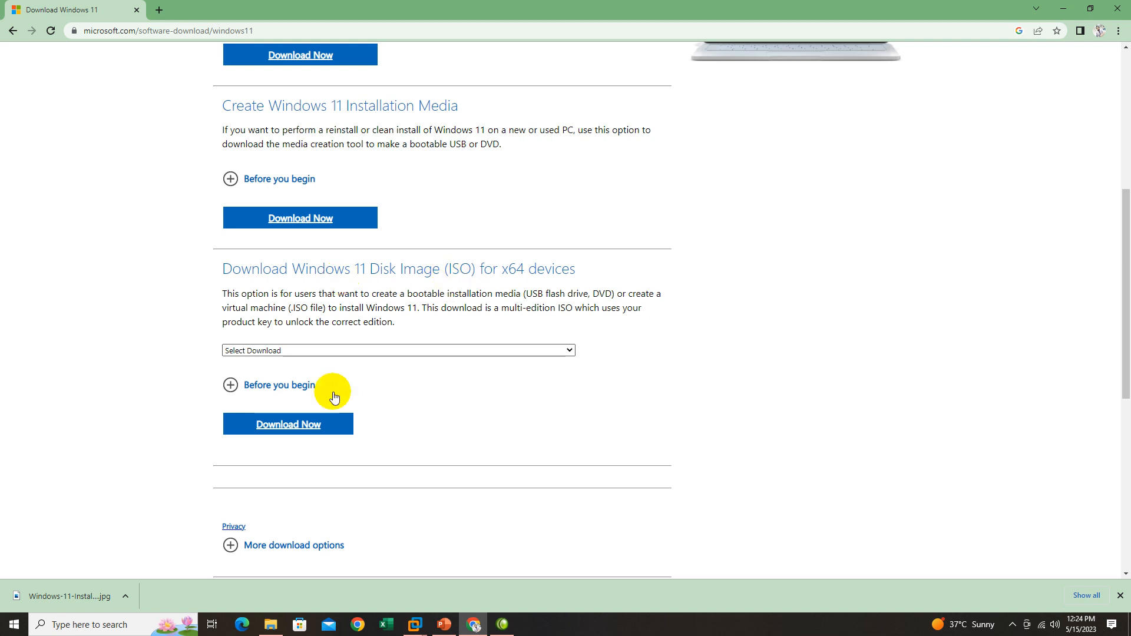
scroll(592, 308, up, 3)
scroll(487, 318, down, 3)
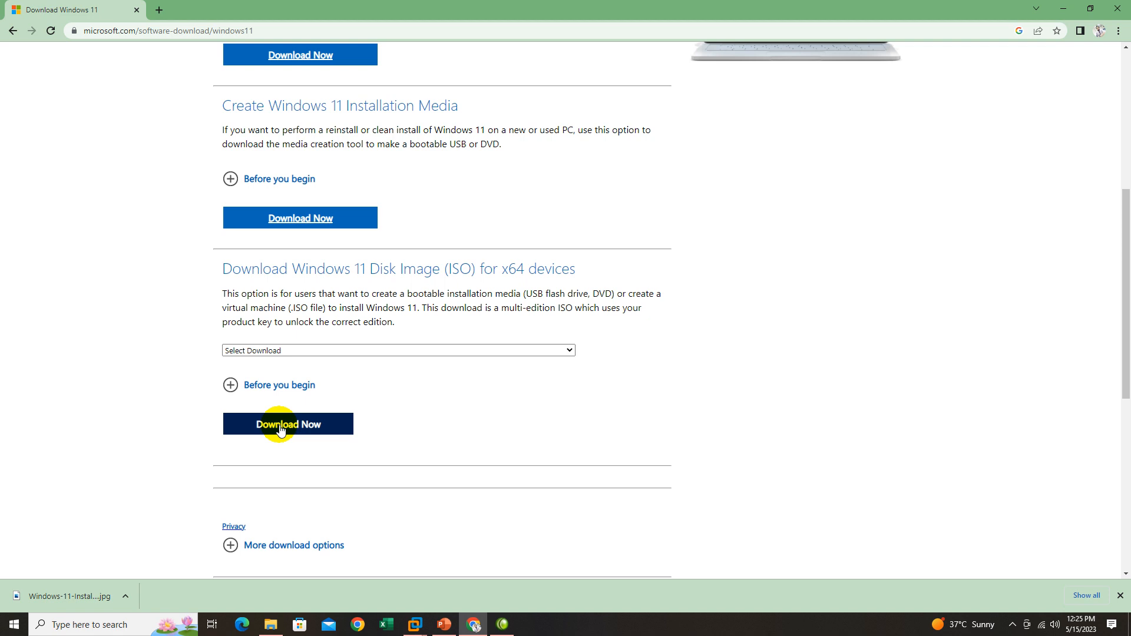
click(1068, 12)
Locate the Win11_English_x64v1 disc image in the ISO OS IMAGE folder on drive D: using File Explorer, then close the window.
click(274, 628)
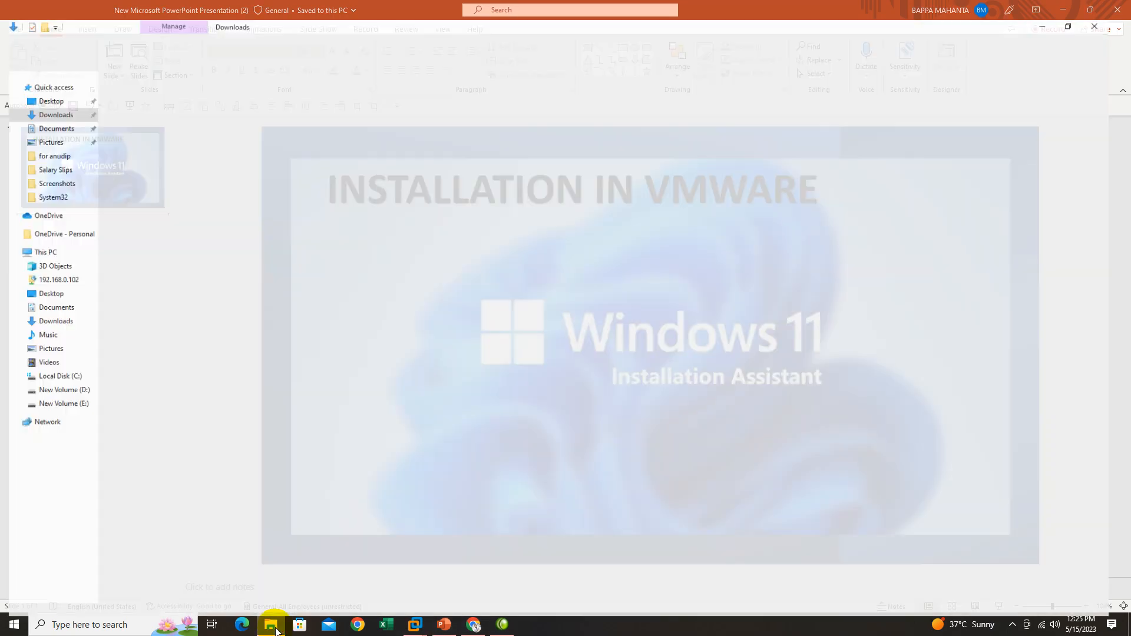
click(49, 382)
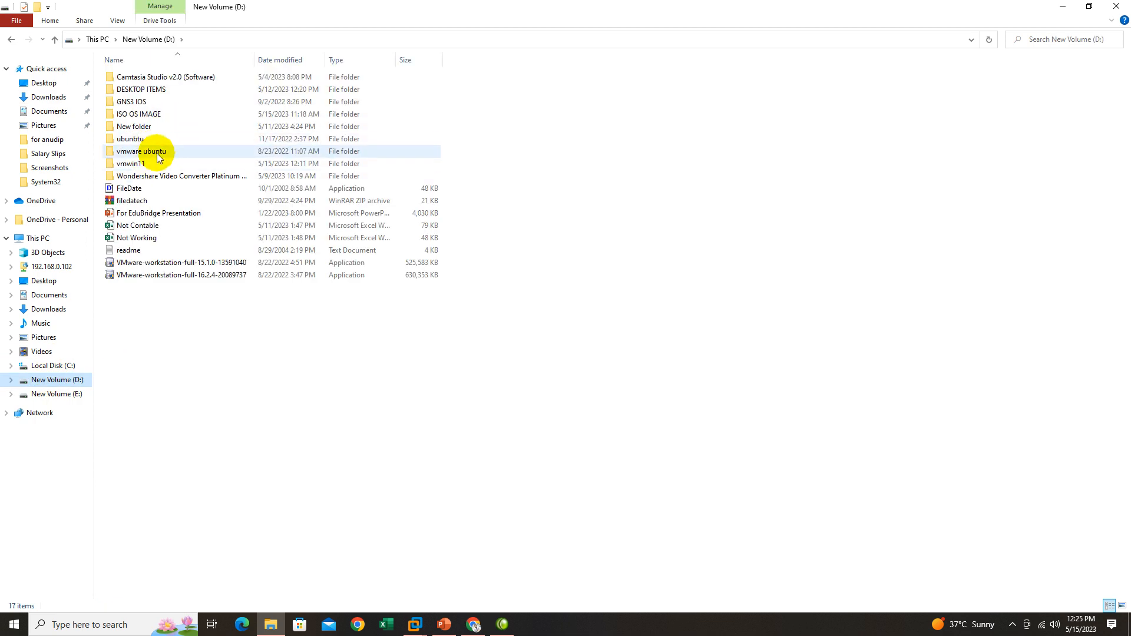
double_click(151, 113)
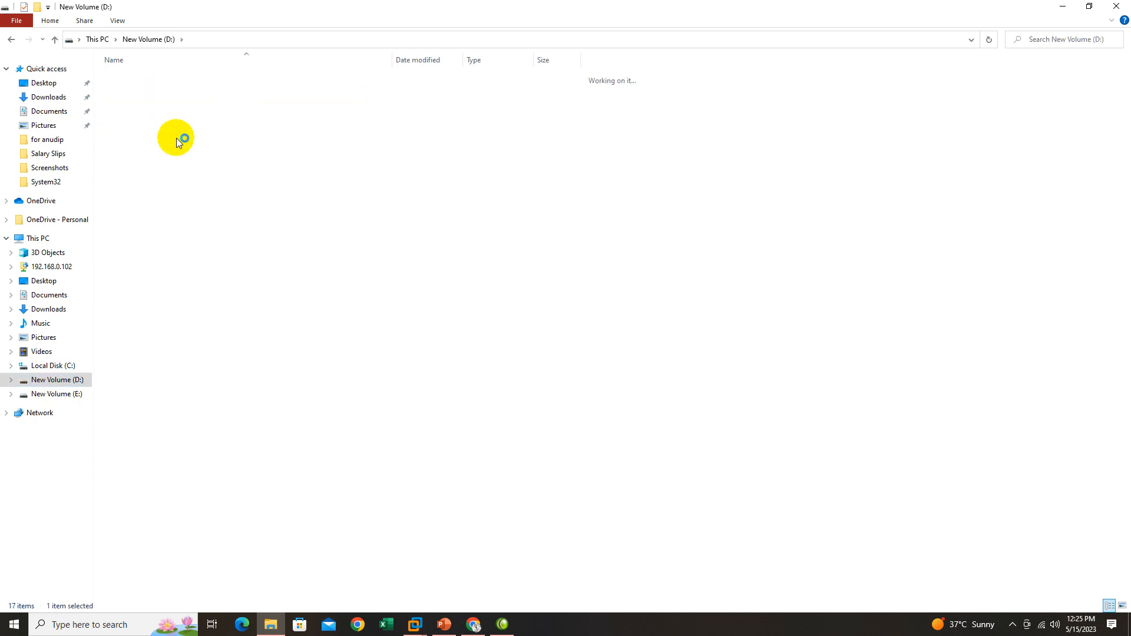
click(166, 139)
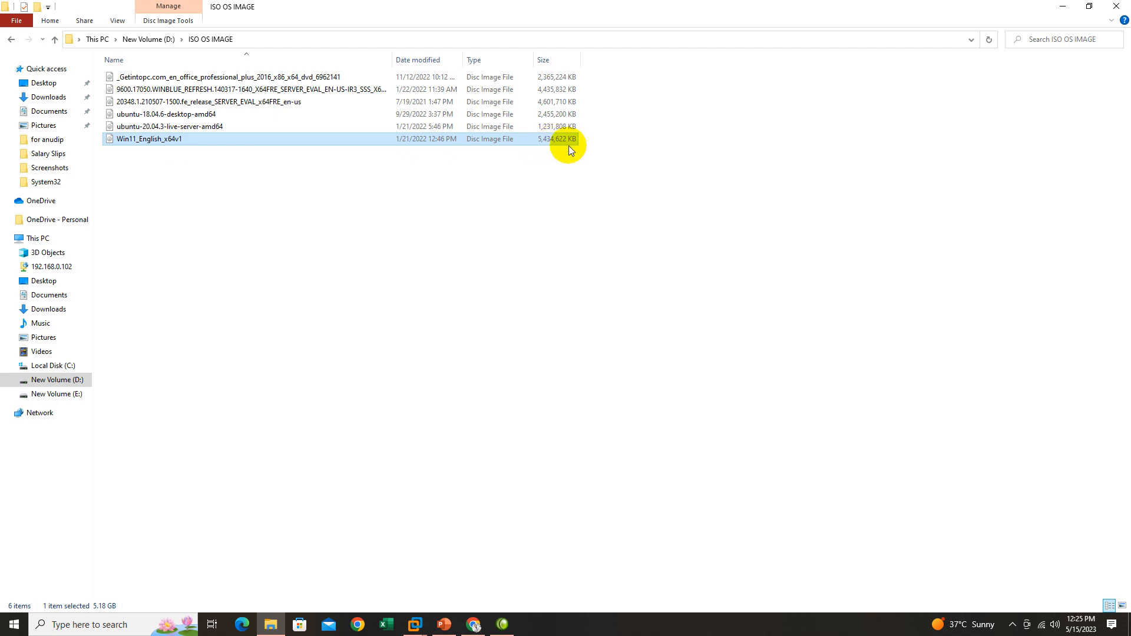
click(1119, 6)
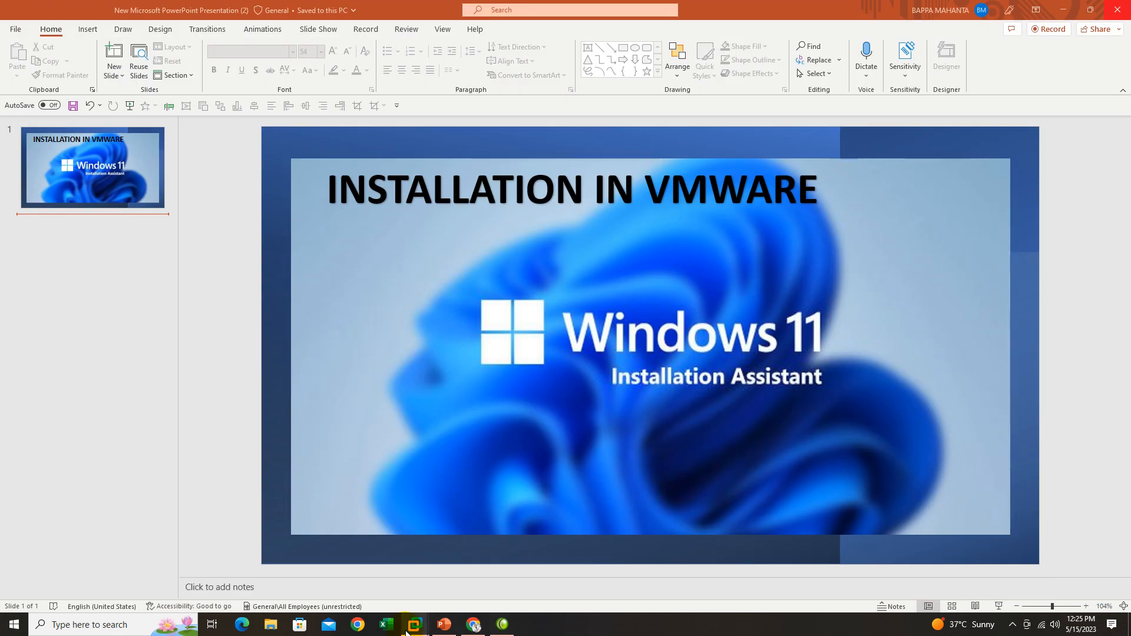
Switch to the Home page of VMware Workstation.
mouse_move(415, 625)
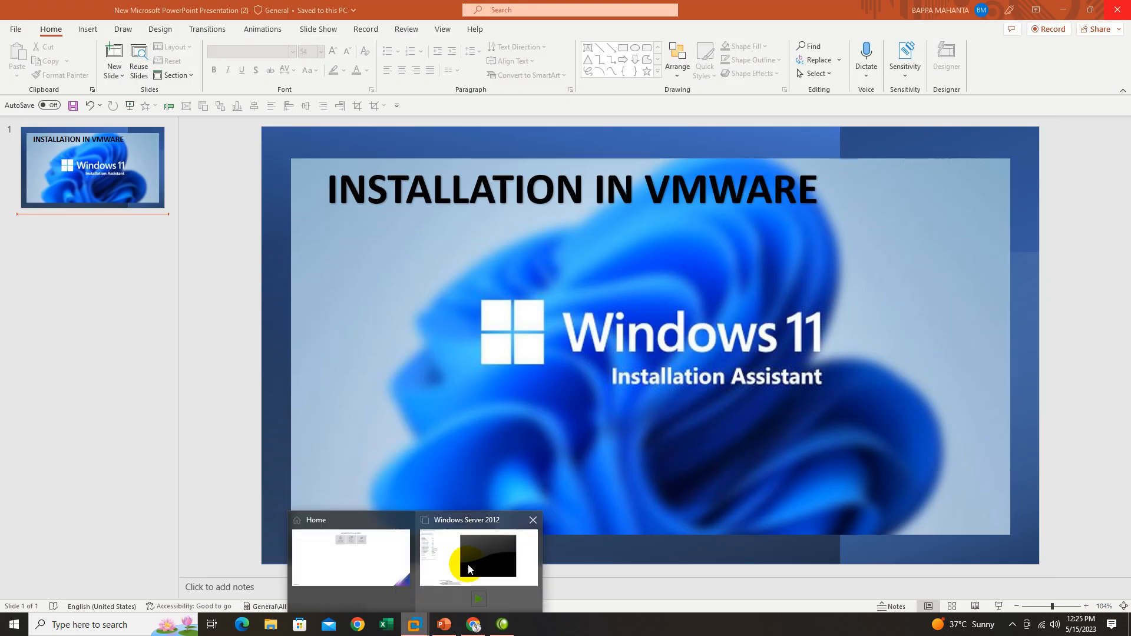
click(337, 562)
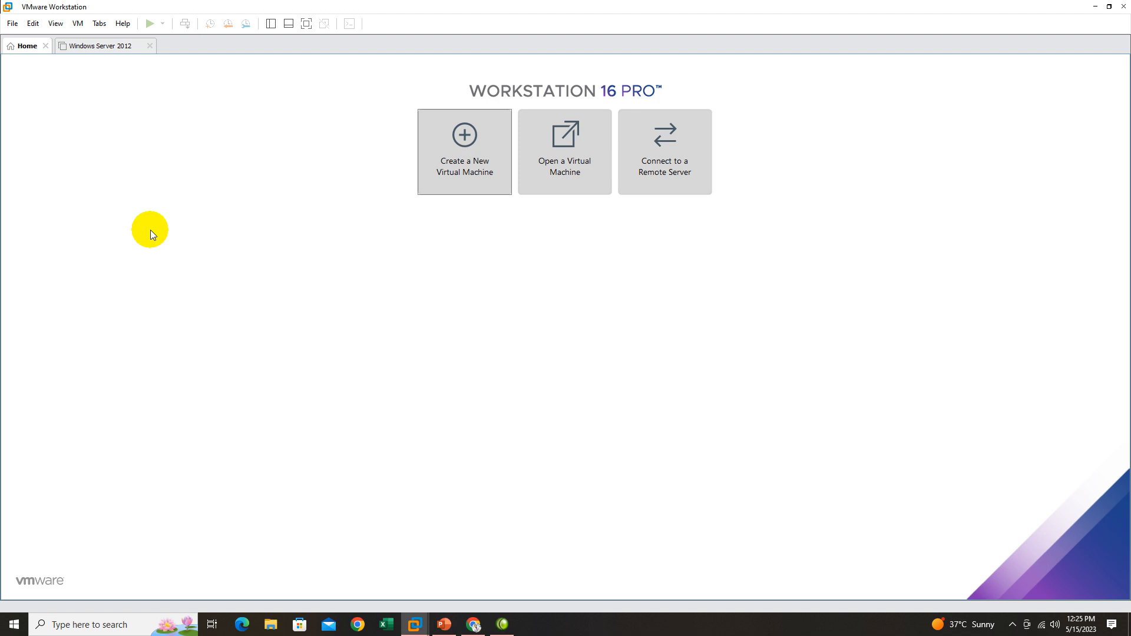
click(12, 23)
key(Escape)
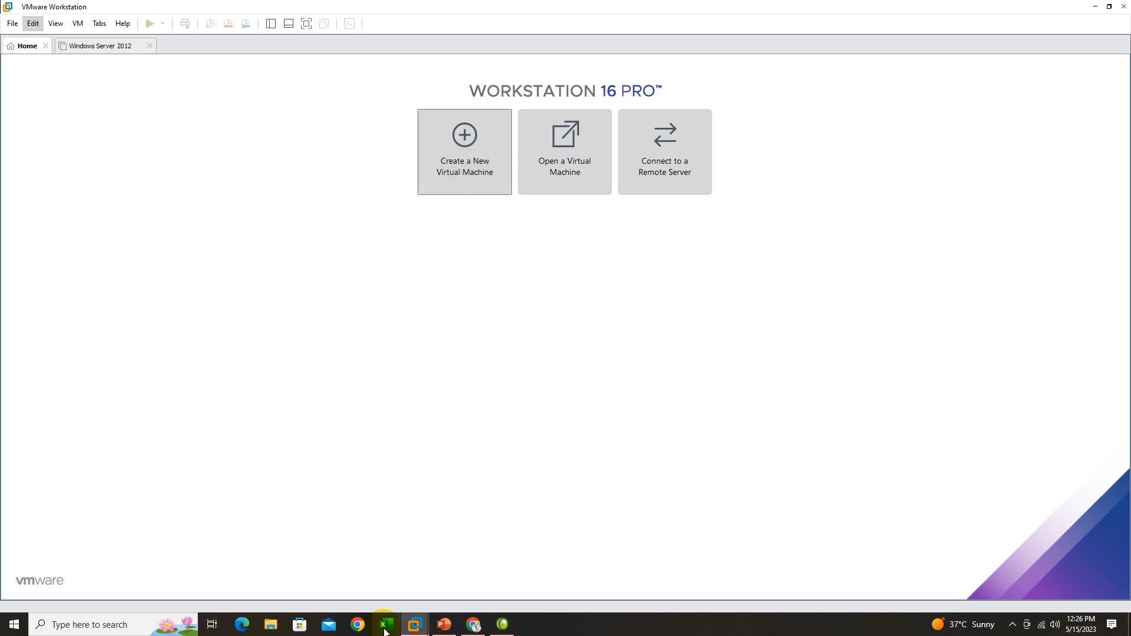
mouse_move(415, 623)
click(505, 530)
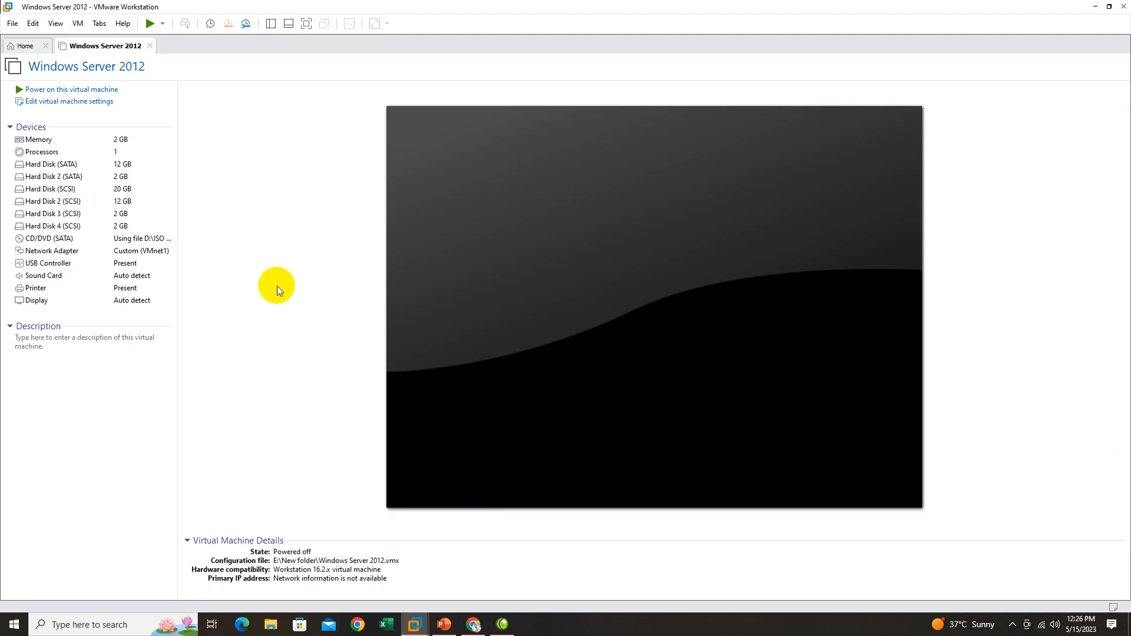
click(1095, 6)
mouse_move(415, 624)
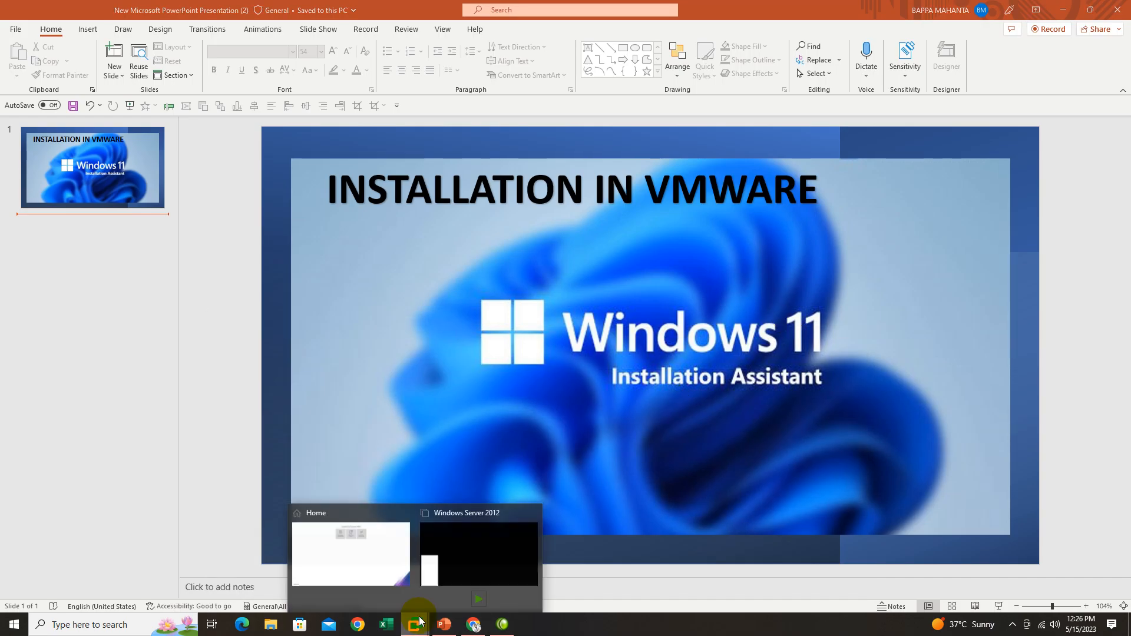
click(468, 560)
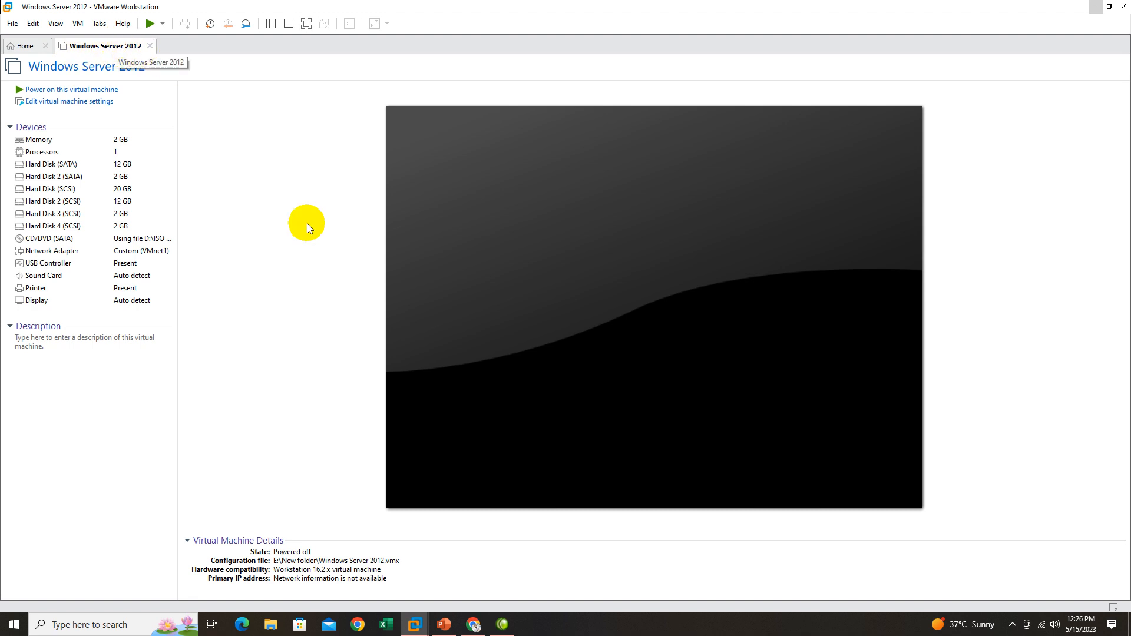
click(302, 237)
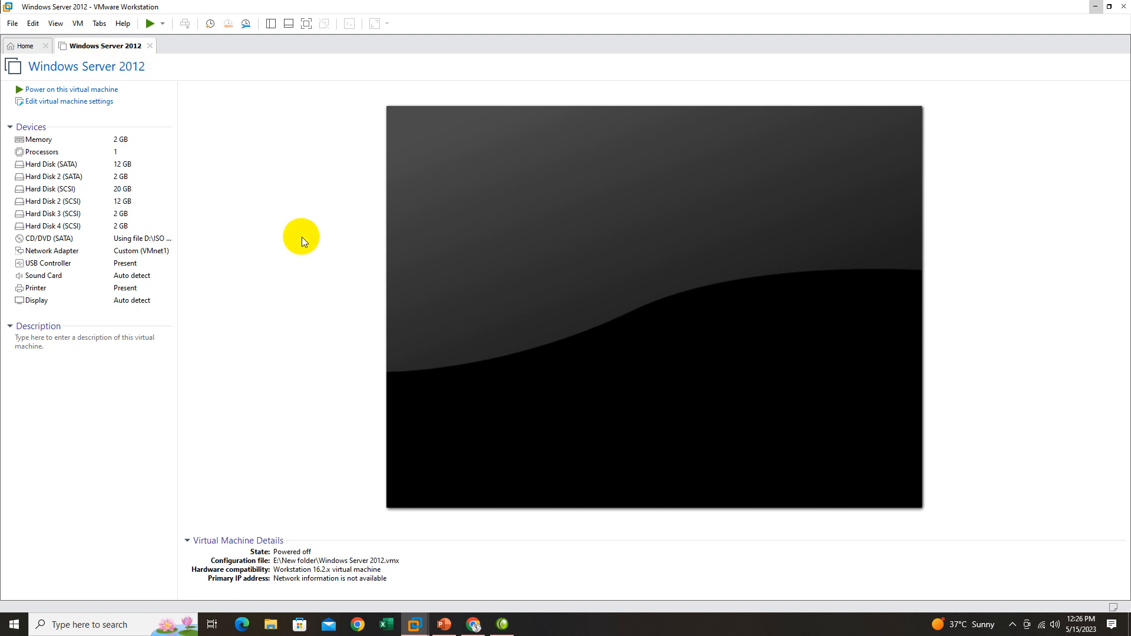
click(10, 23)
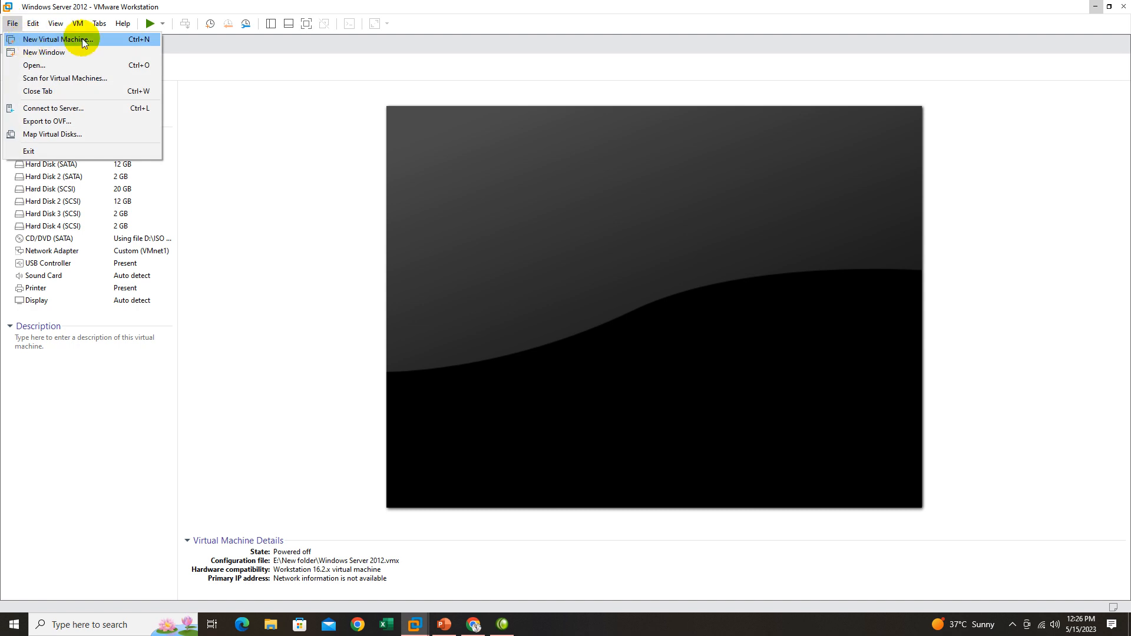
click(232, 157)
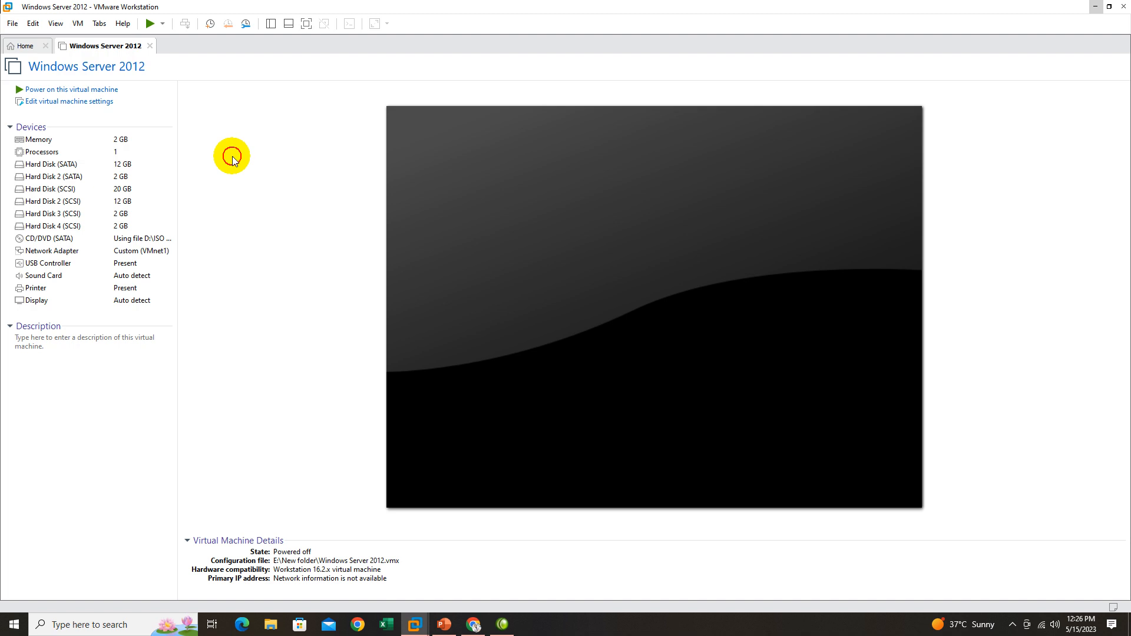
click(30, 50)
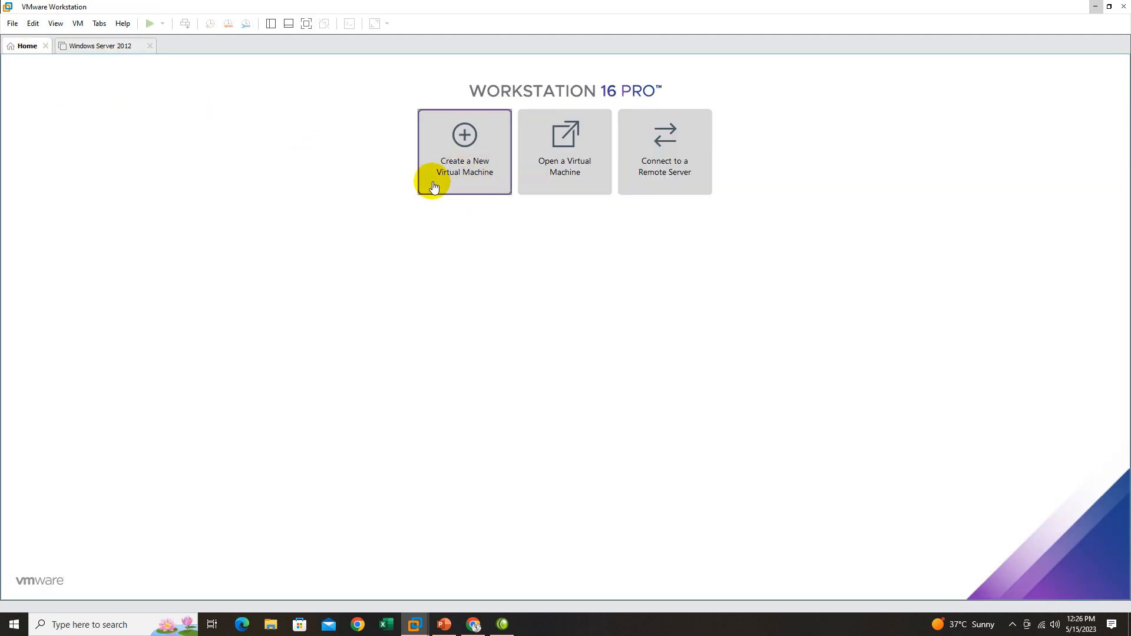
Start creating a new virtual machine with the Typical (recommended) configuration.
click(473, 187)
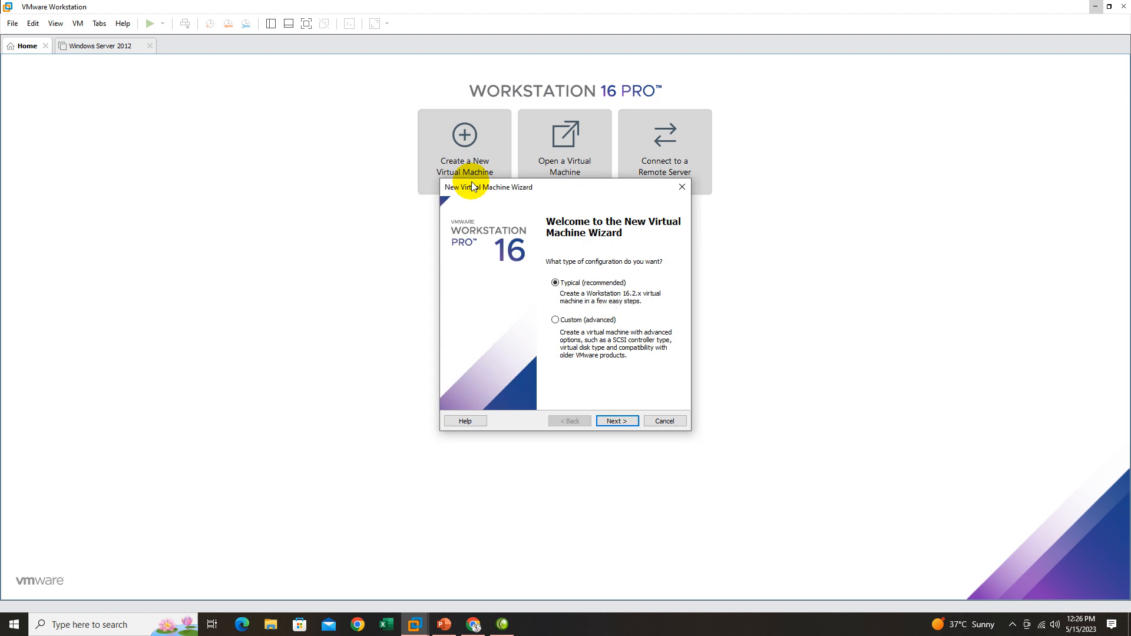
drag(560, 186, 242, 119)
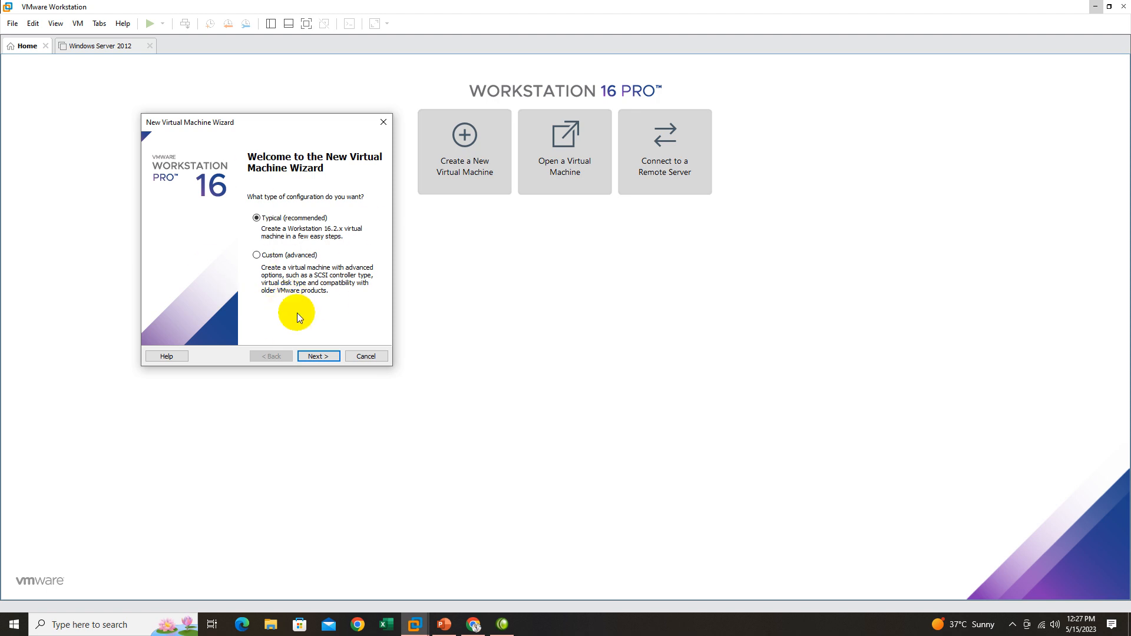
click(320, 356)
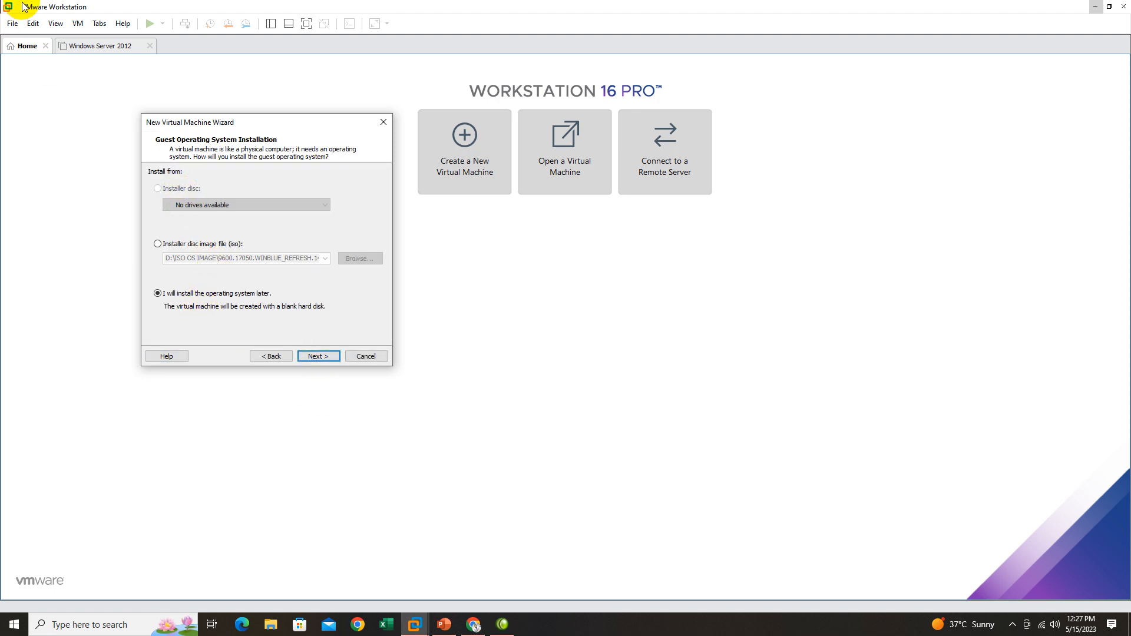
Use the Win11_English_x64v1 ISO from the ISO OS IMAGE folder as the installer disc image for the new virtual machine.
click(167, 246)
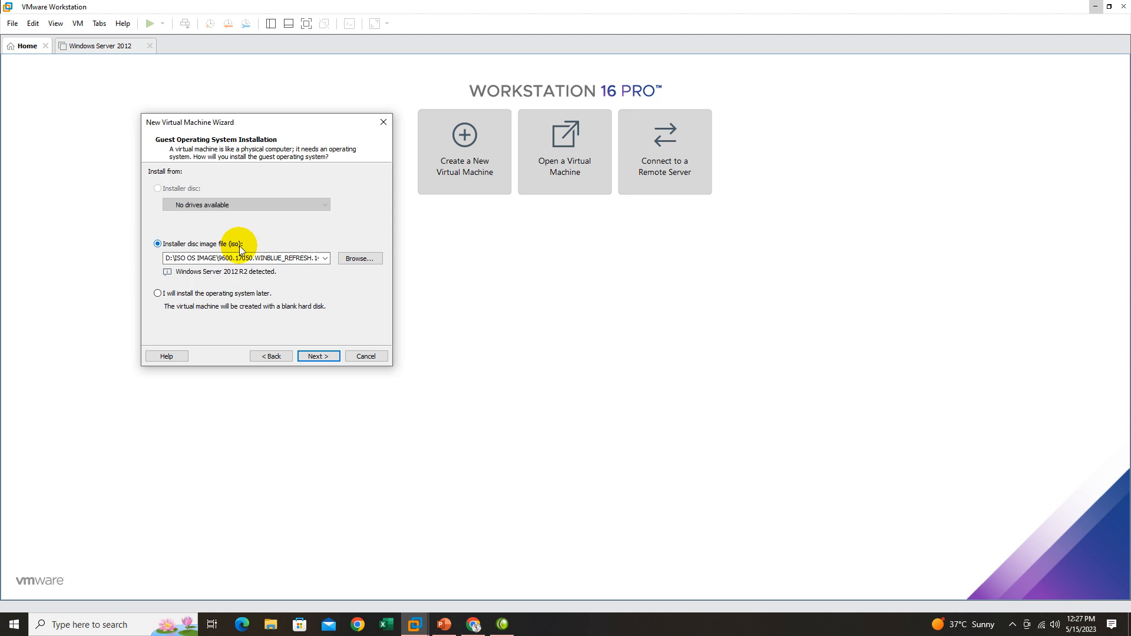
click(360, 258)
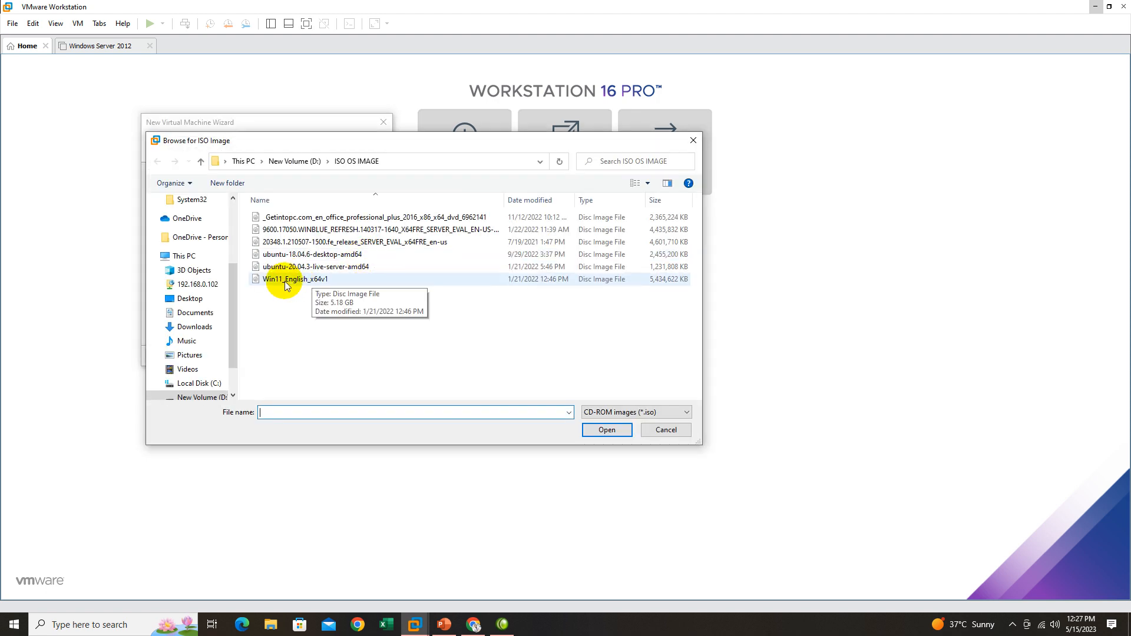
click(294, 281)
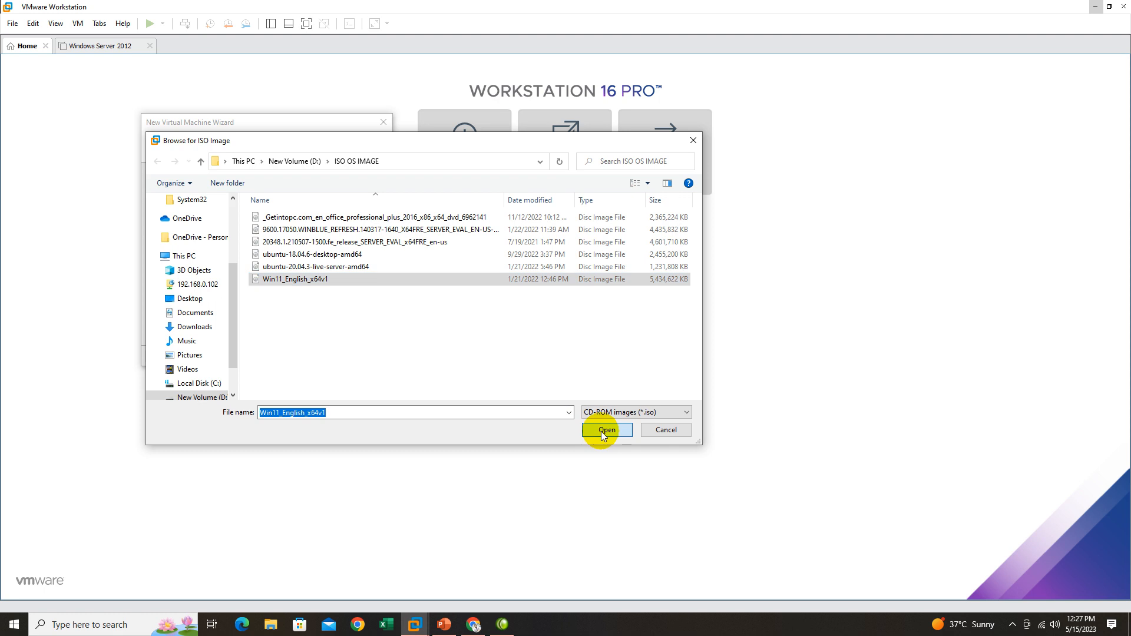
click(606, 431)
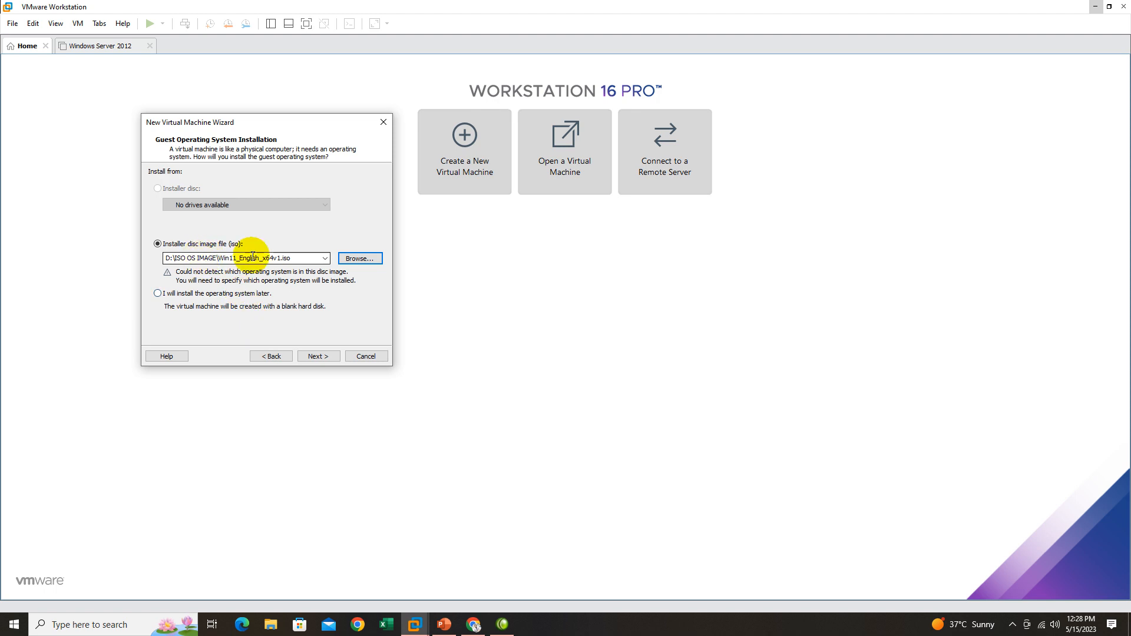
click(319, 353)
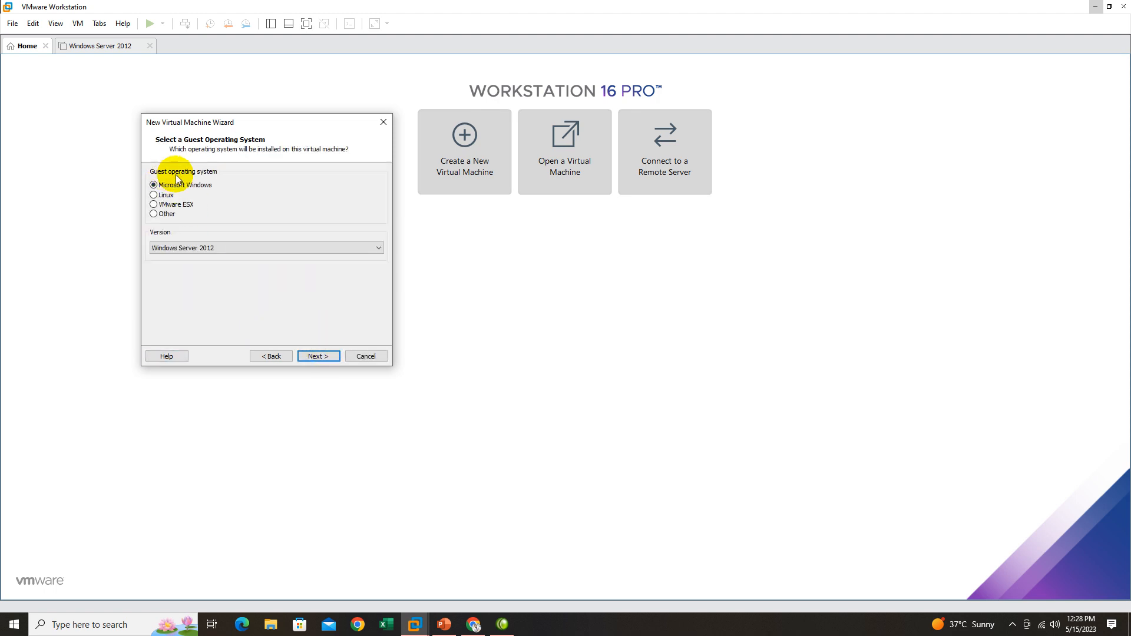
Set the guest operating system version to Windows 10 and later x64 and continue to the naming page.
click(210, 248)
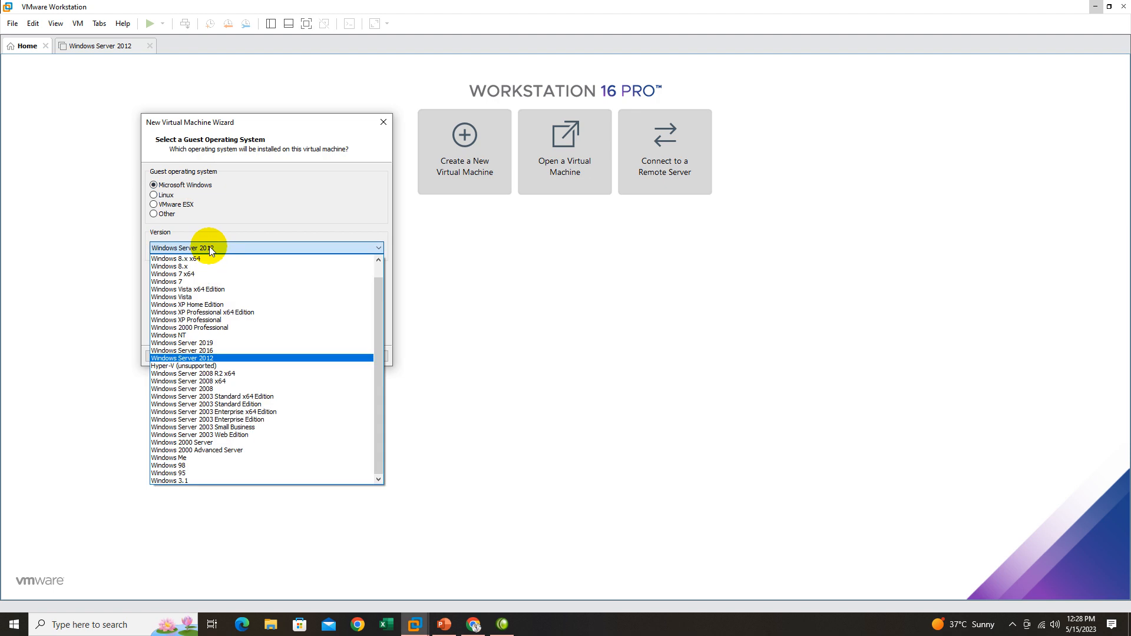
drag(383, 373, 380, 324)
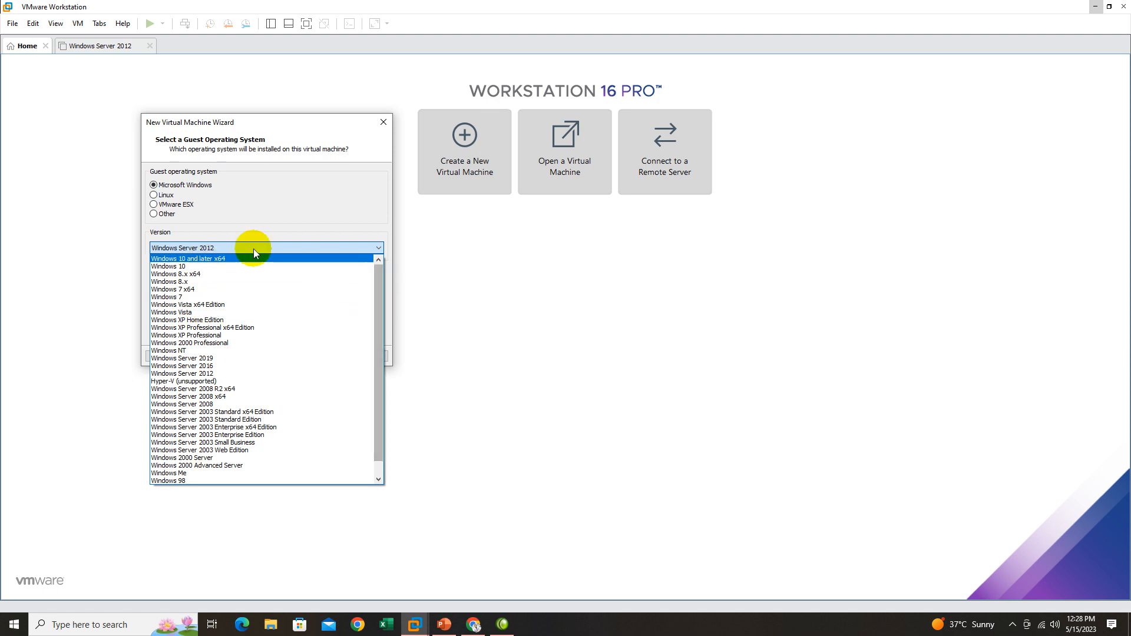
click(196, 260)
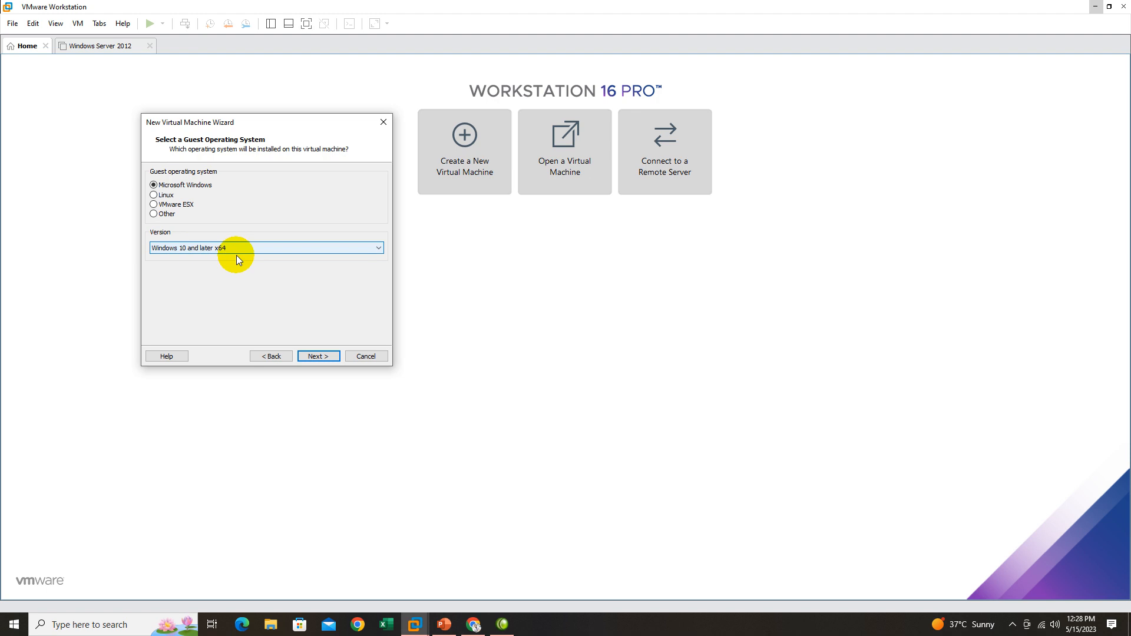
click(369, 247)
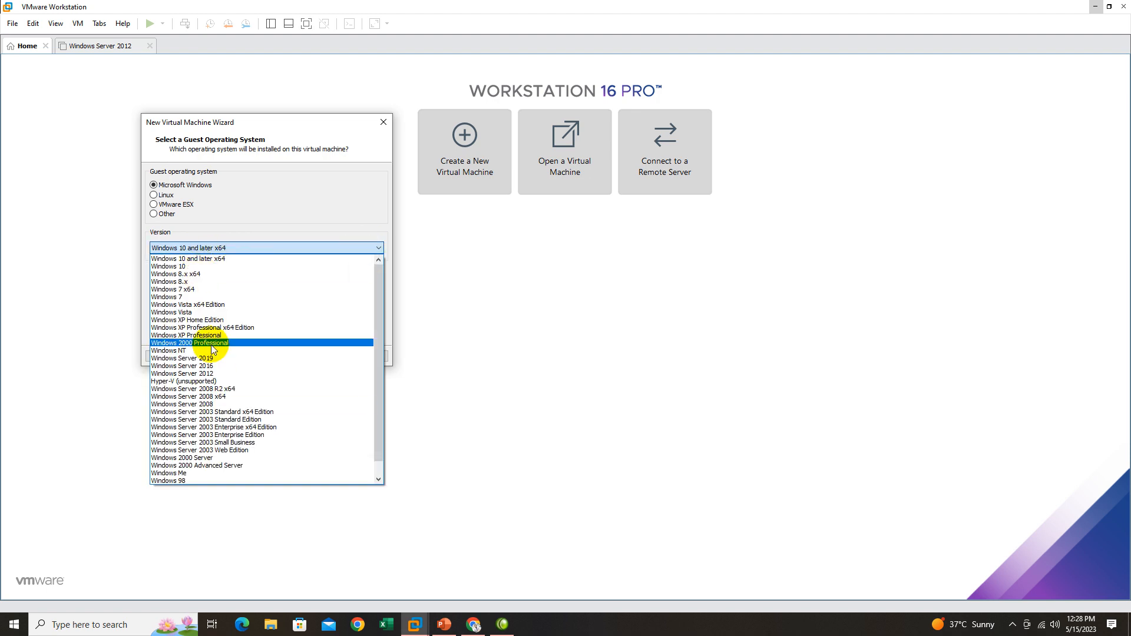
click(239, 258)
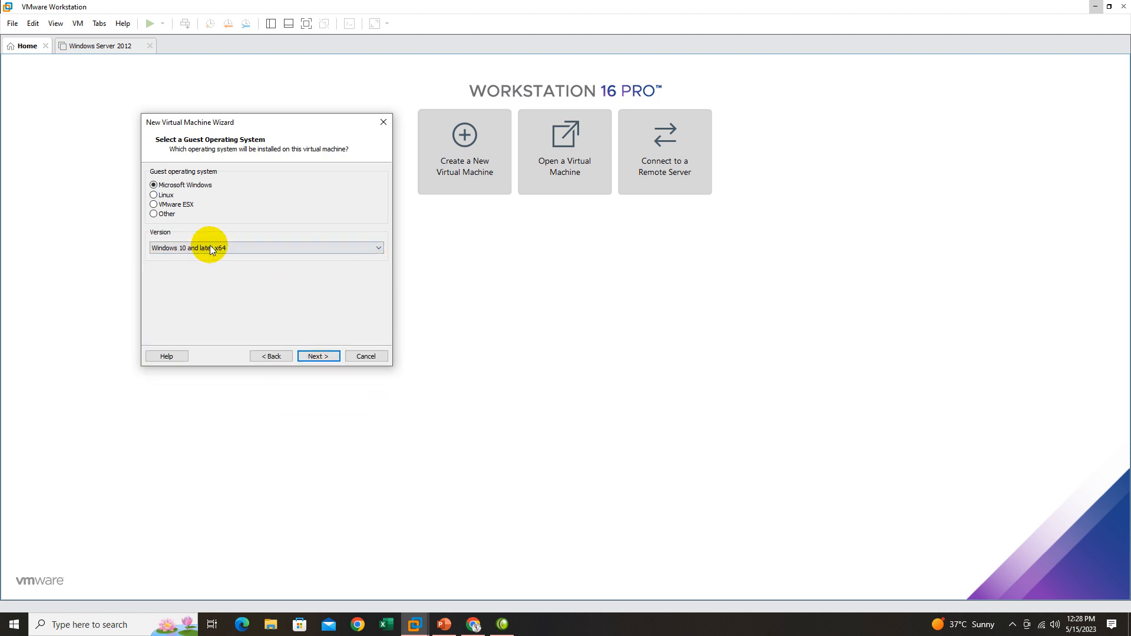
click(318, 356)
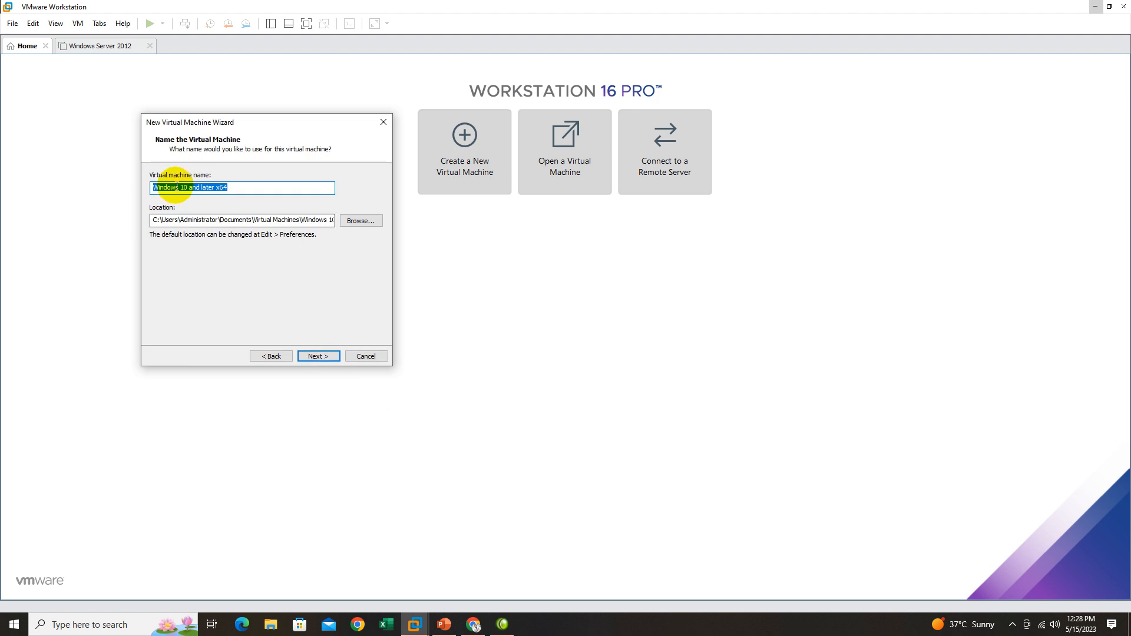
Keep the virtual machine name Windows 10 and later x64 and set its location to the vmwin11 folder on drive D:.
click(231, 187)
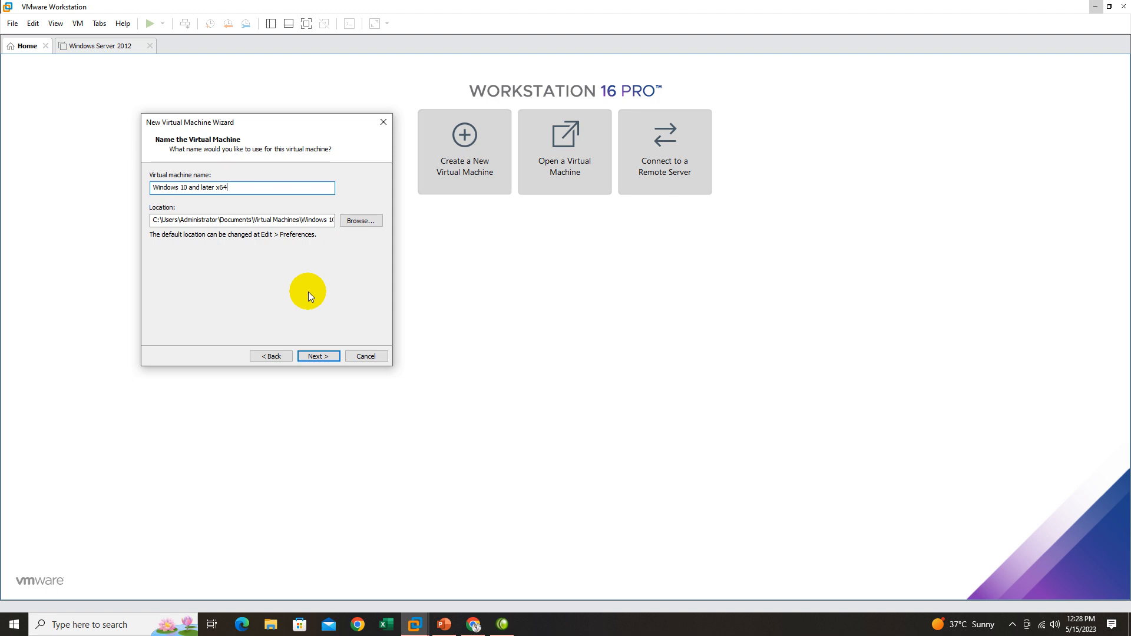
click(360, 223)
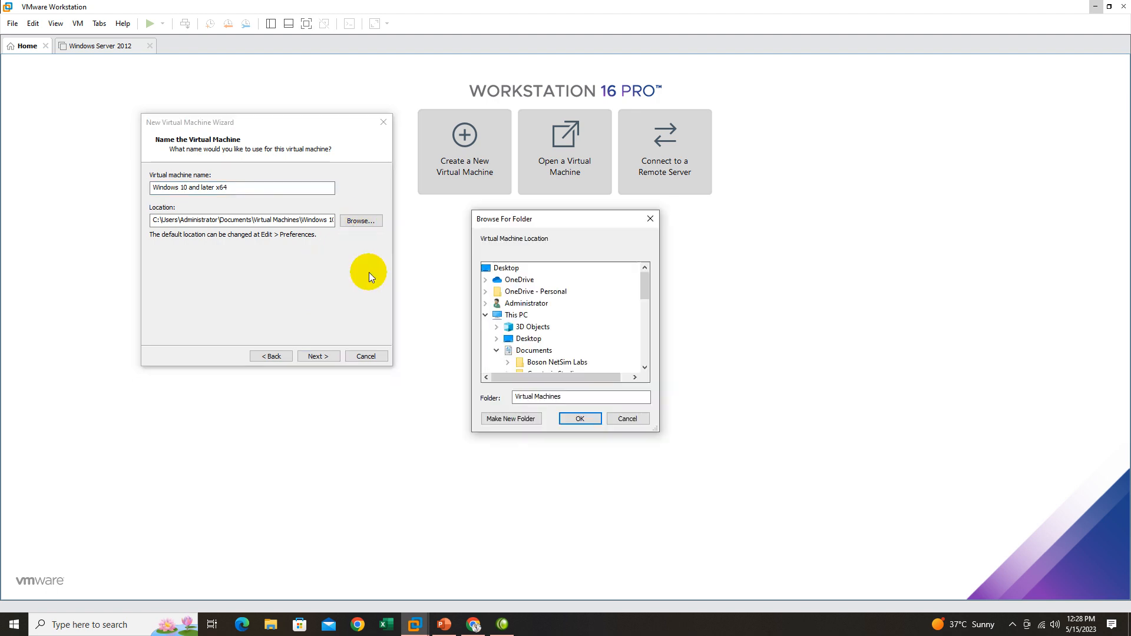
drag(645, 283, 652, 347)
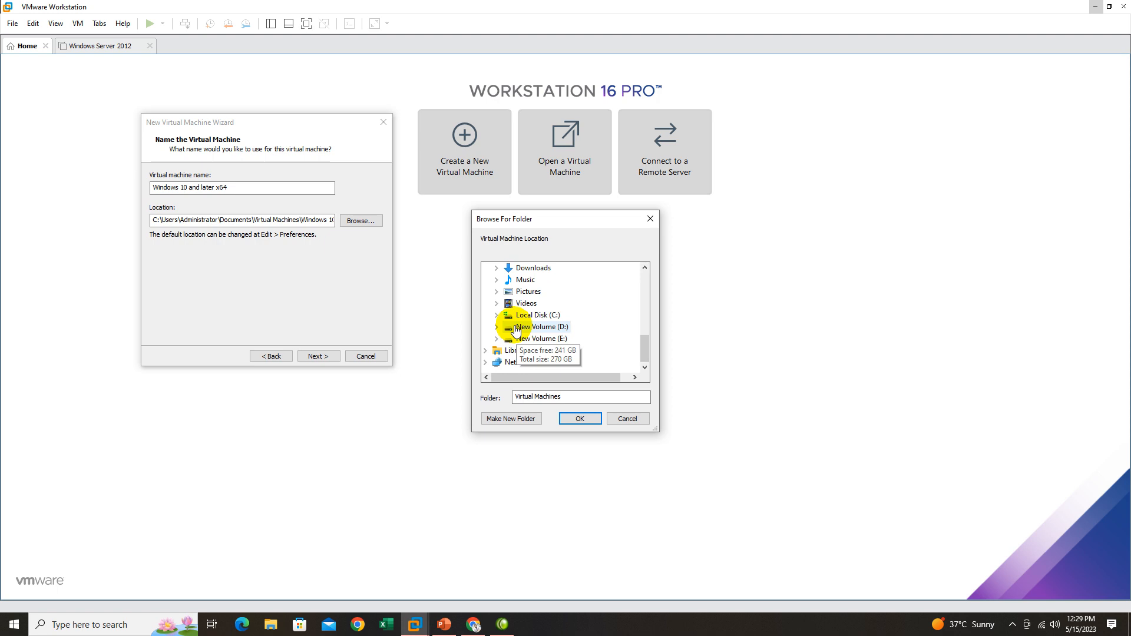
double_click(557, 334)
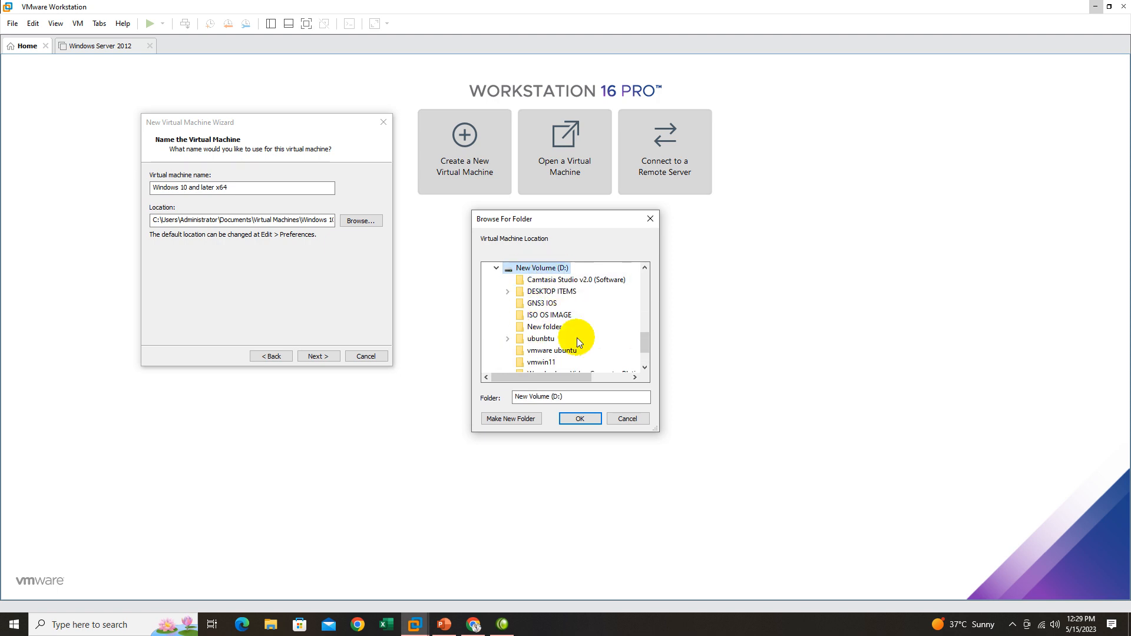
drag(640, 340, 648, 345)
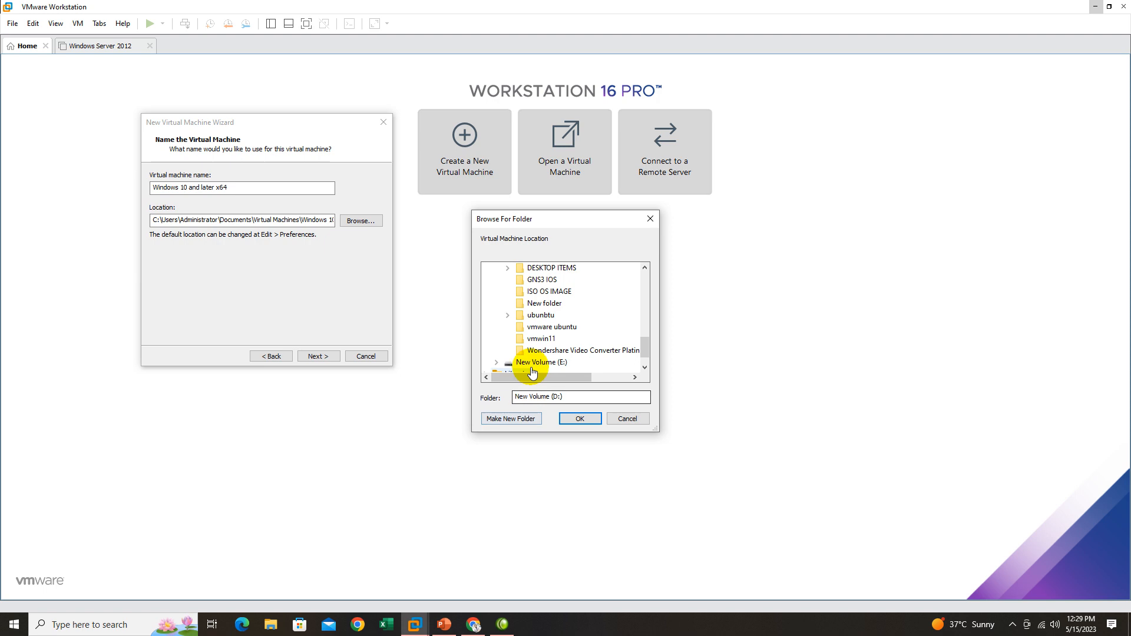
click(547, 342)
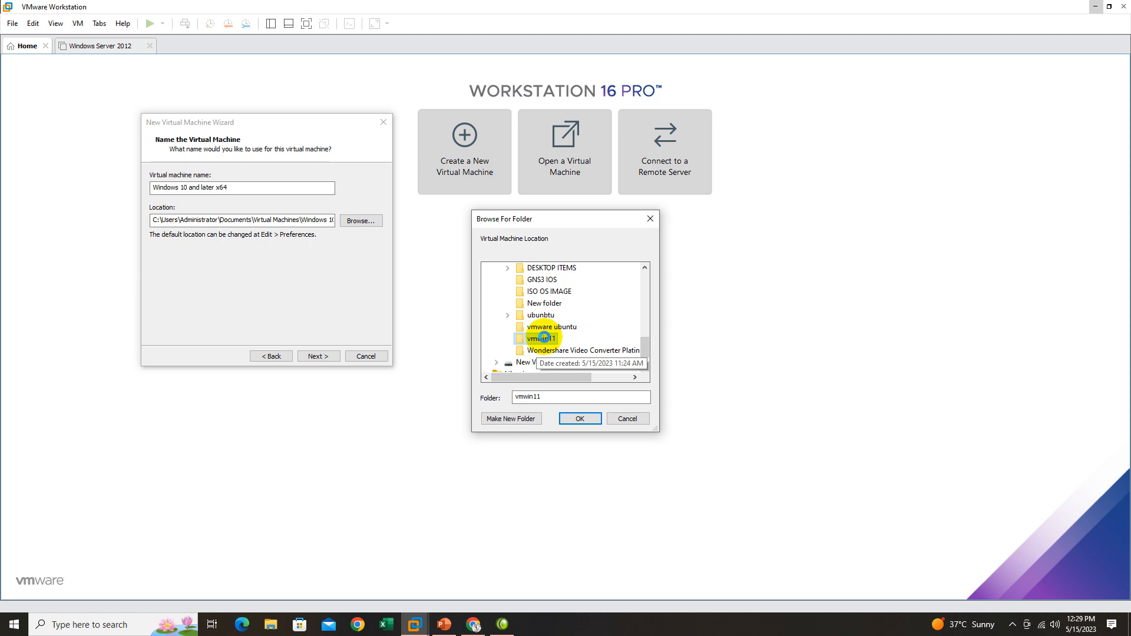
right_click(542, 340)
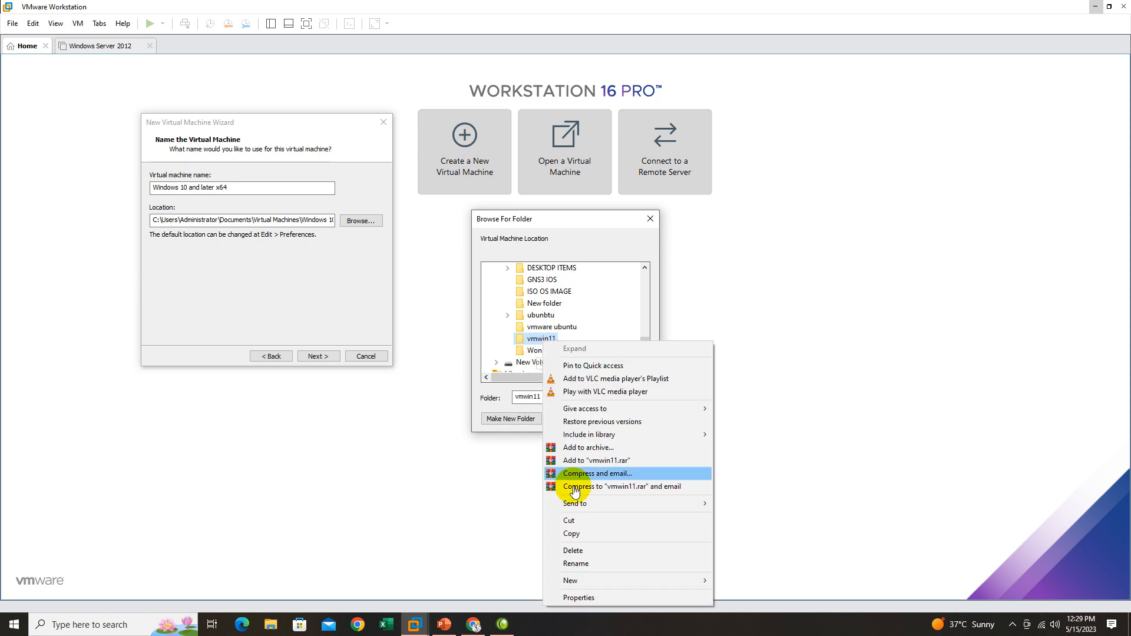
click(539, 340)
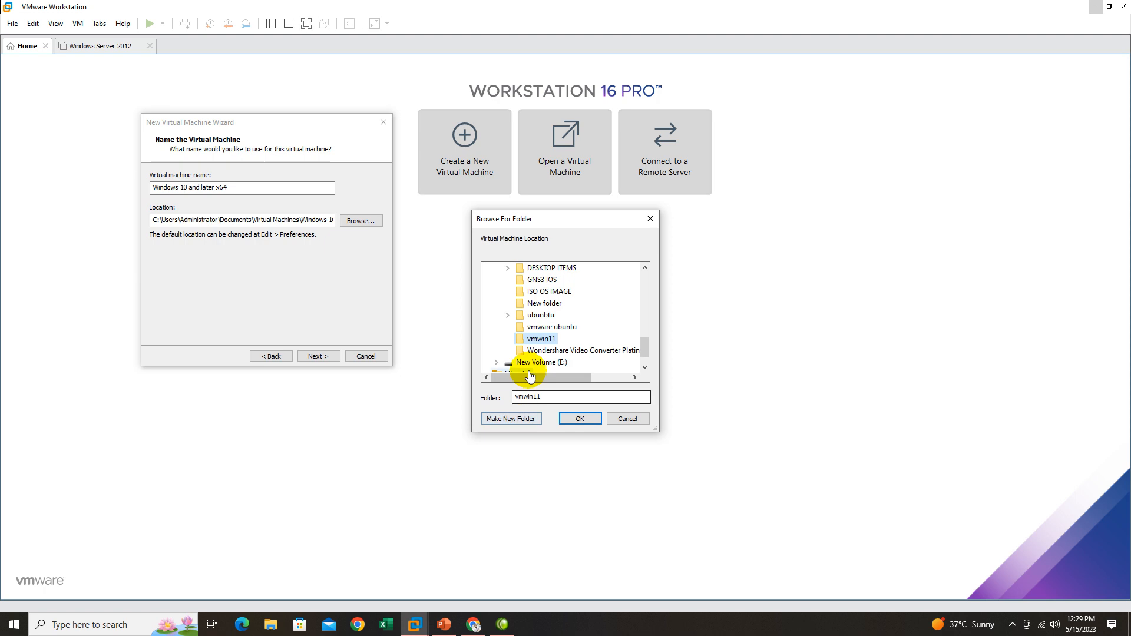
click(594, 422)
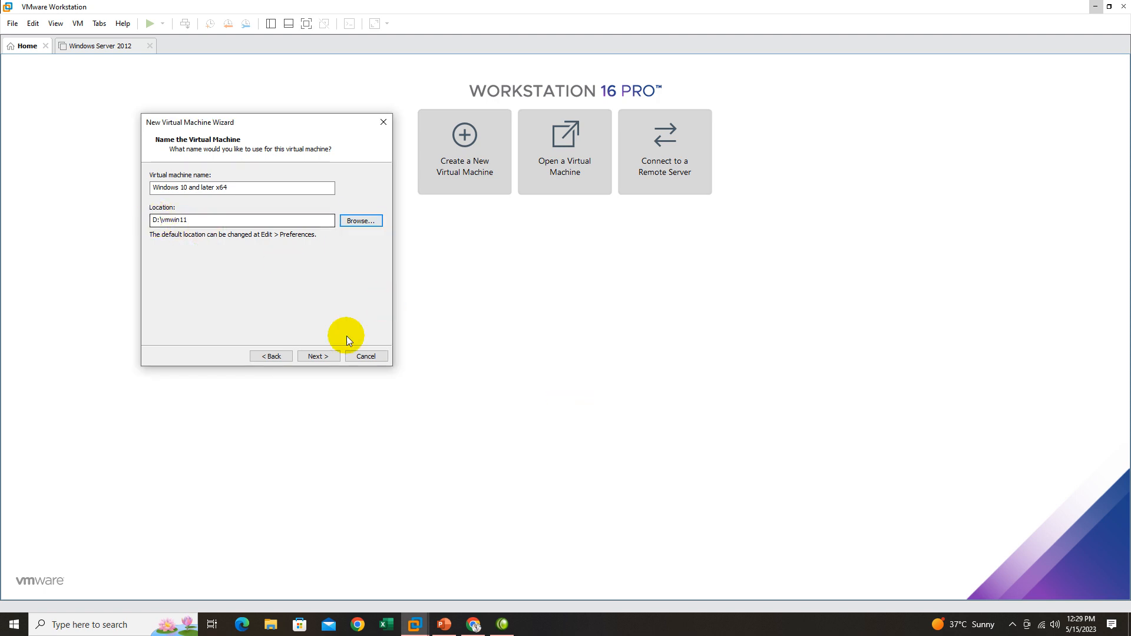
click(321, 354)
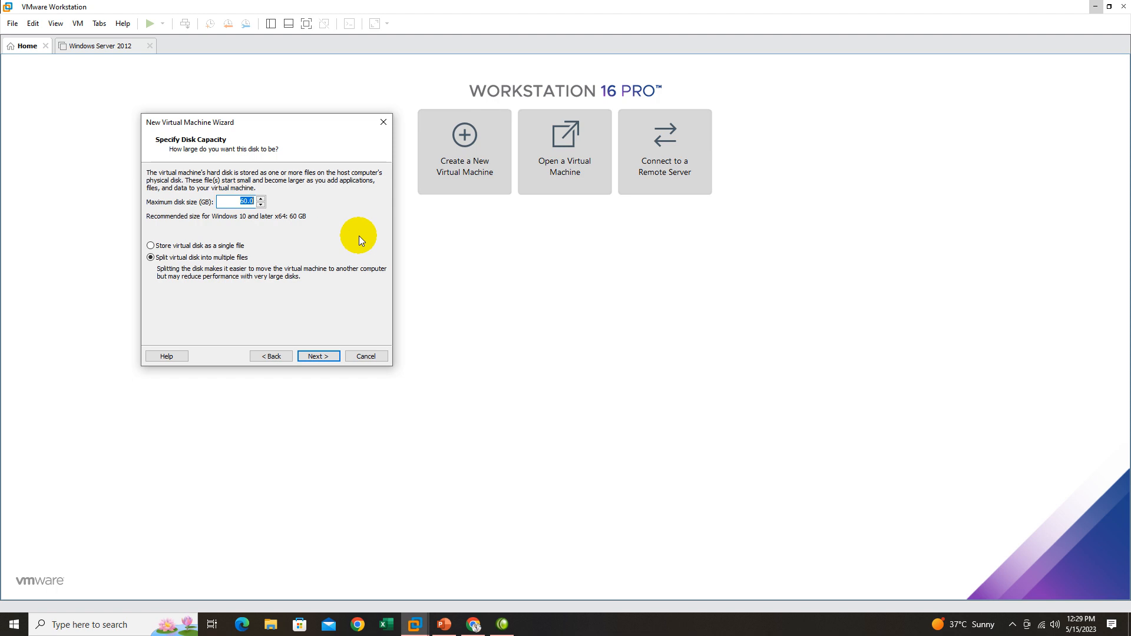
Set the maximum disk size to 30 GB and store the virtual disk as a single file.
text(30)
double_click(247, 202)
click(155, 246)
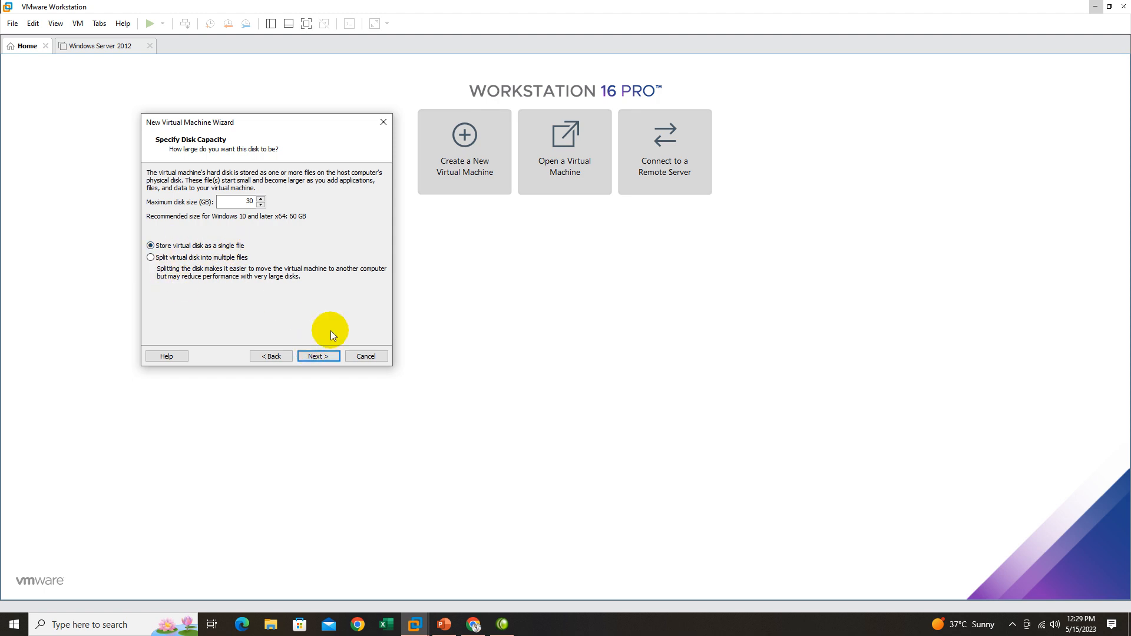
click(320, 356)
Customize the hardware with 2048 MB of memory, check the processor settings, and finish creating the virtual machine.
click(211, 291)
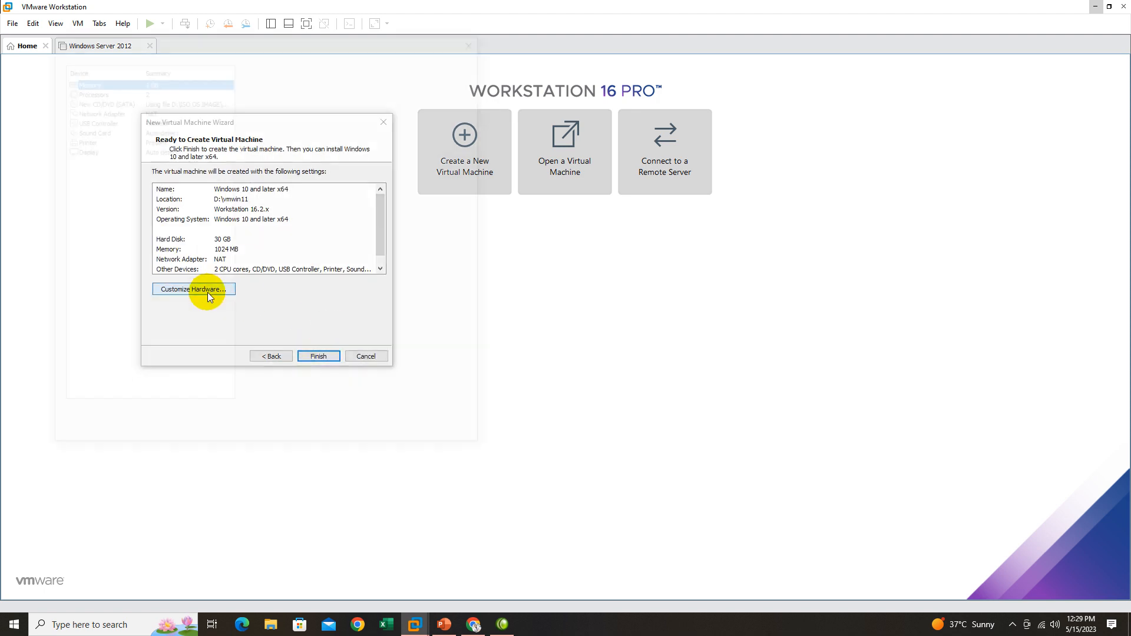
drag(298, 200, 289, 184)
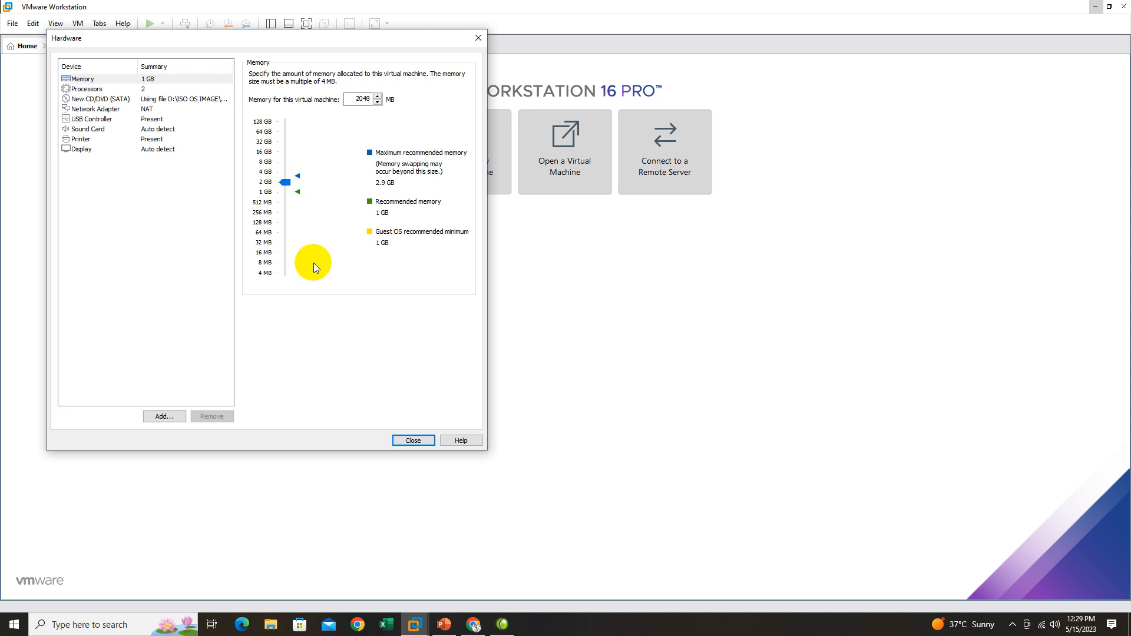
click(105, 89)
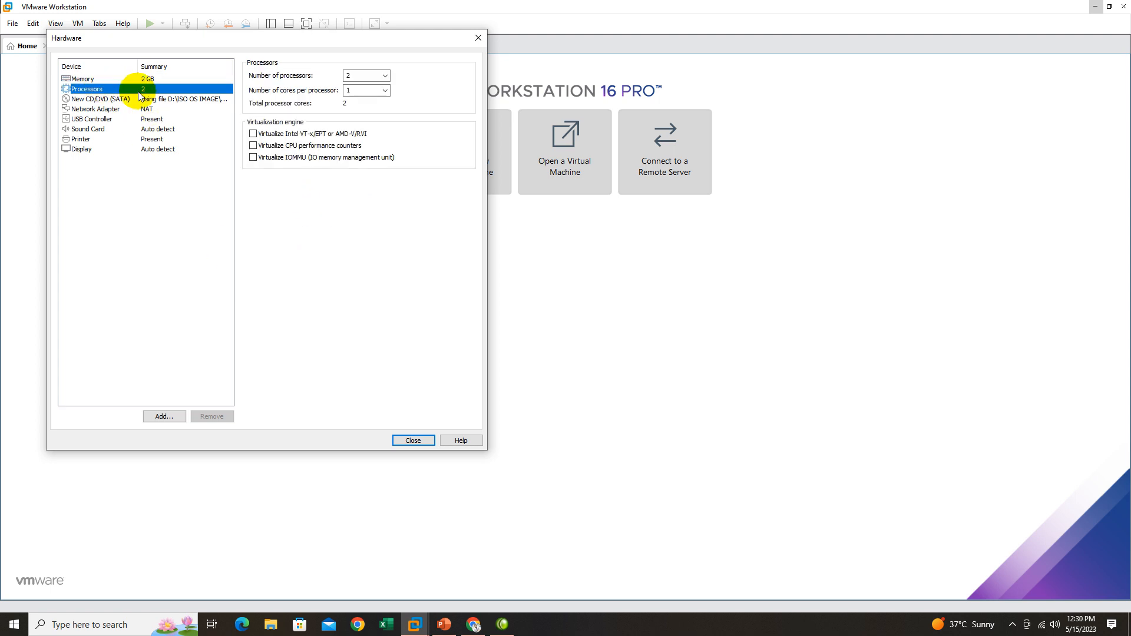
click(118, 79)
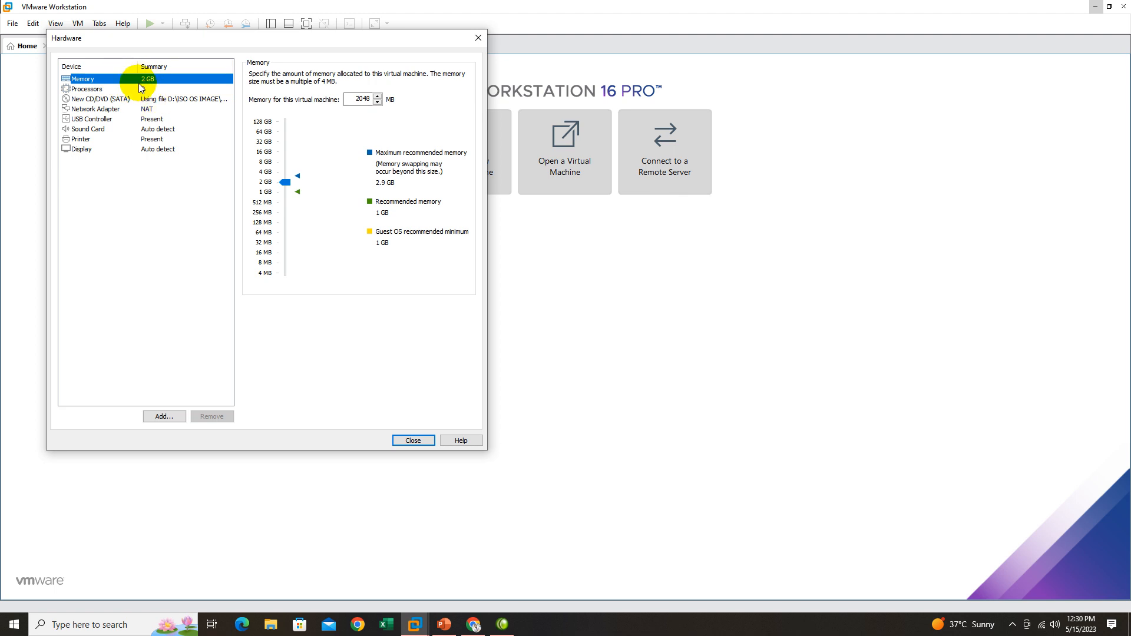
click(144, 89)
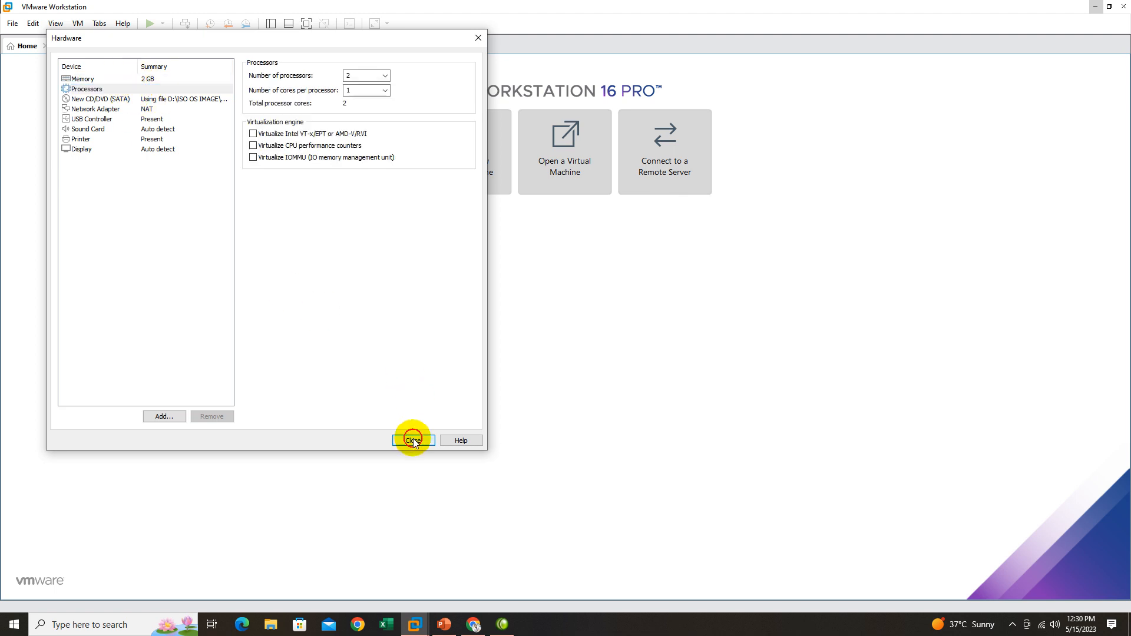
click(413, 441)
click(323, 358)
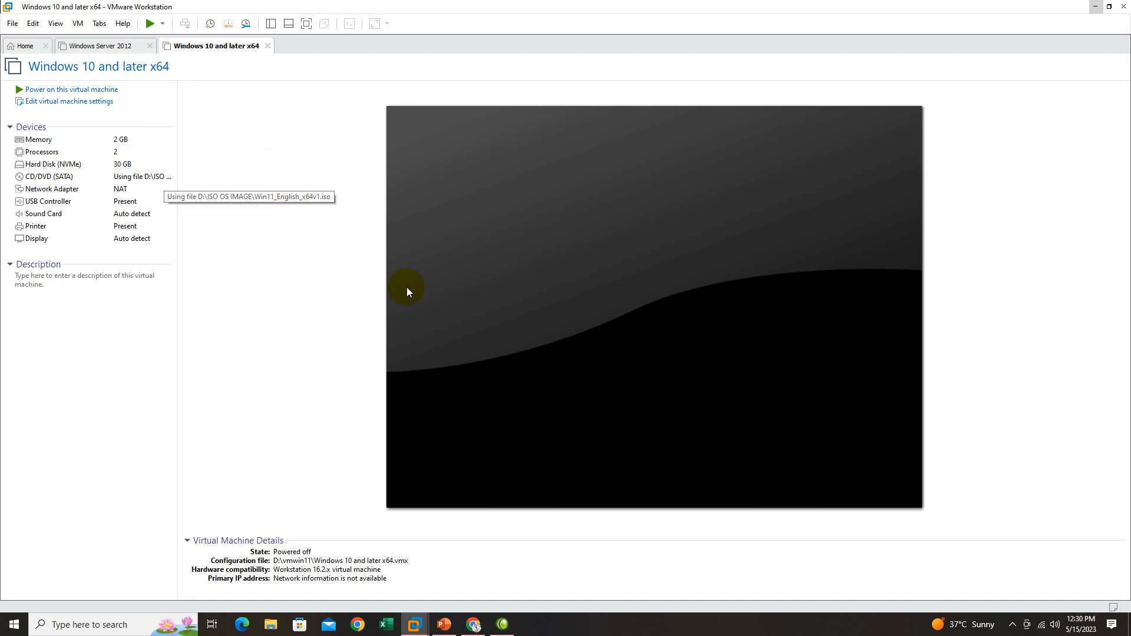
Power on the Windows 10 and later x64 virtual machine and boot it from the CD/DVD image.
click(57, 91)
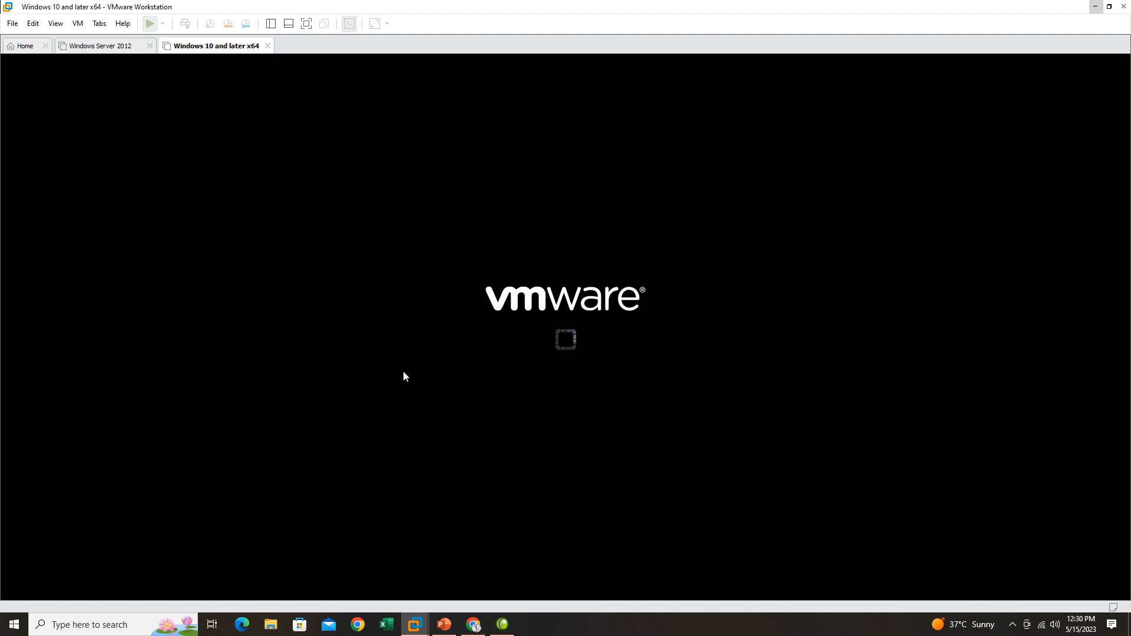
click(503, 331)
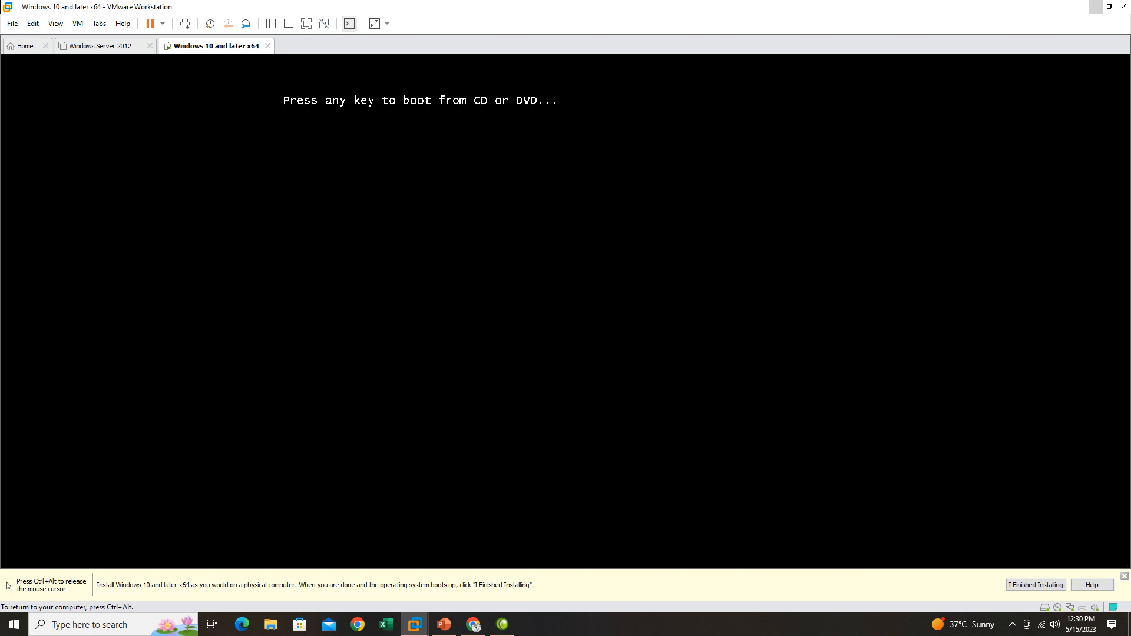
key(Return)
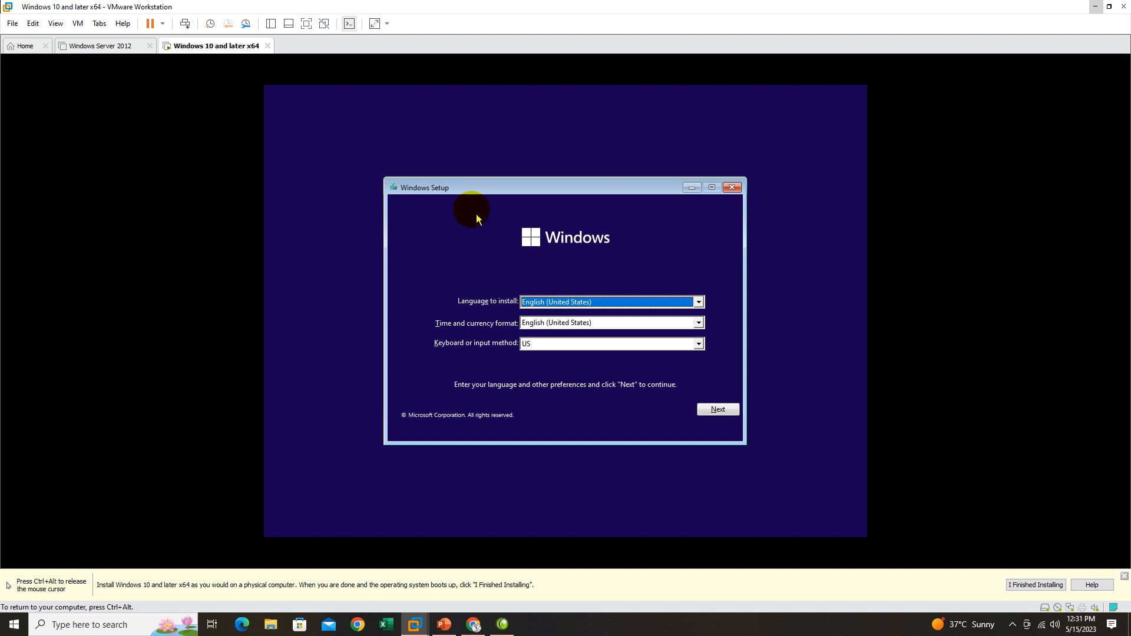
Accept the English (United States) language and US keyboard settings in Windows Setup and start the installation.
click(728, 415)
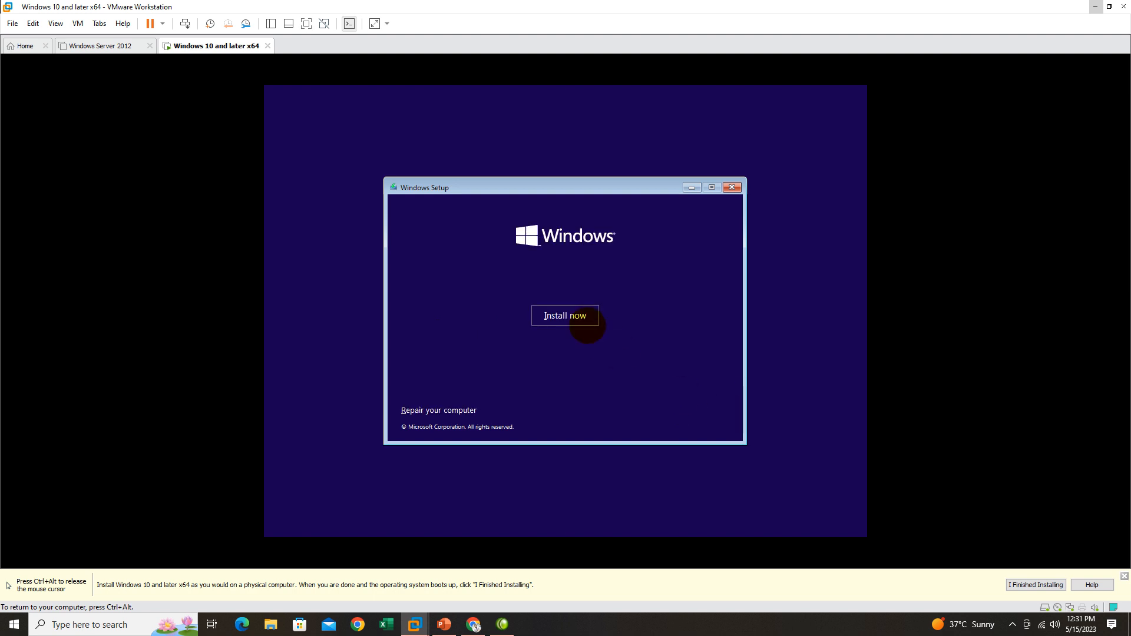
click(568, 317)
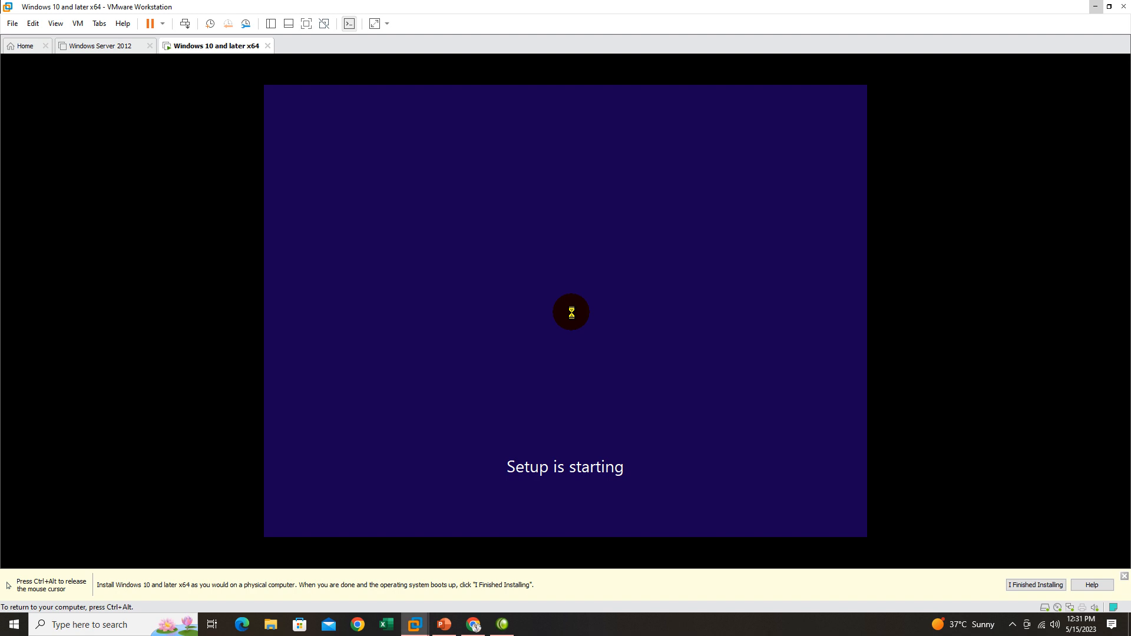
key(ctrl+alt)
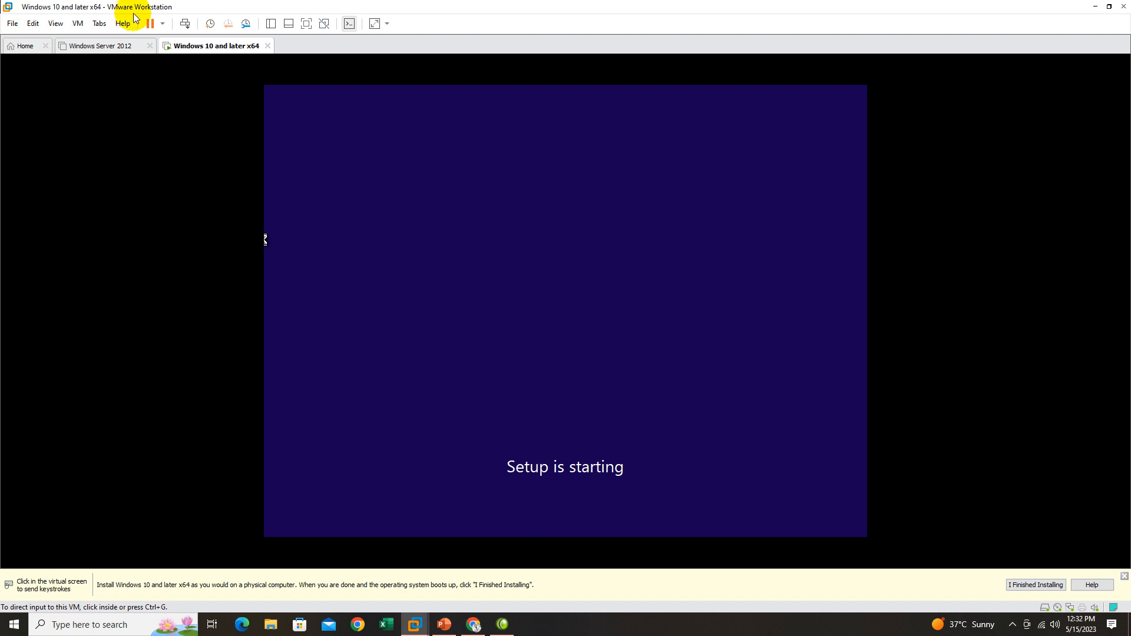
click(570, 321)
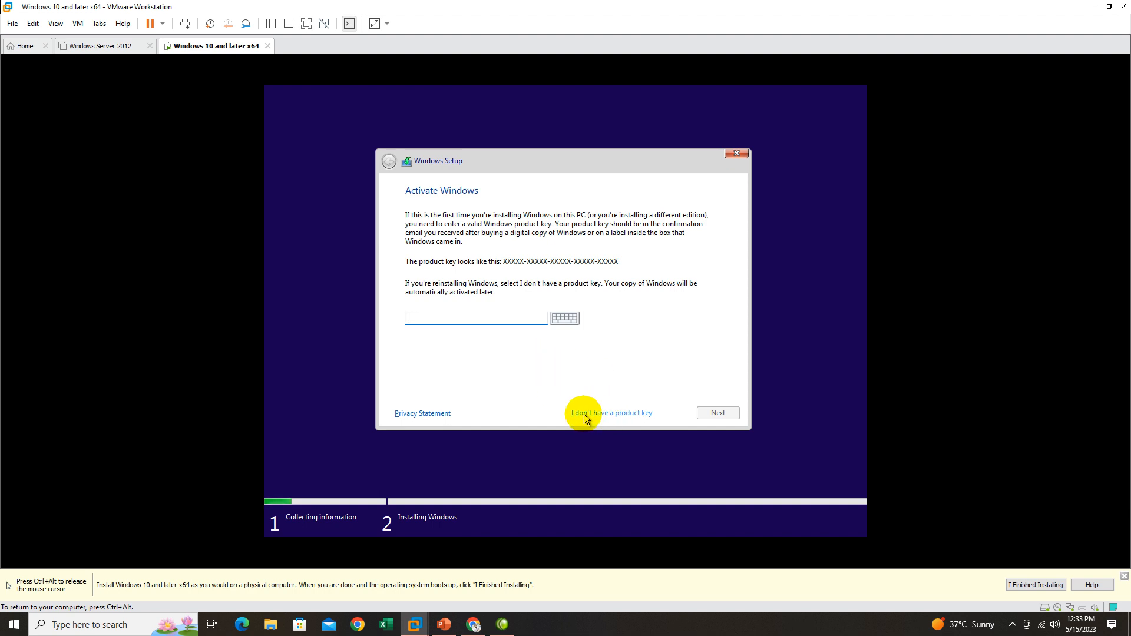
Skip the product key entry and select Windows 11 Pro in the list of operating systems.
click(616, 413)
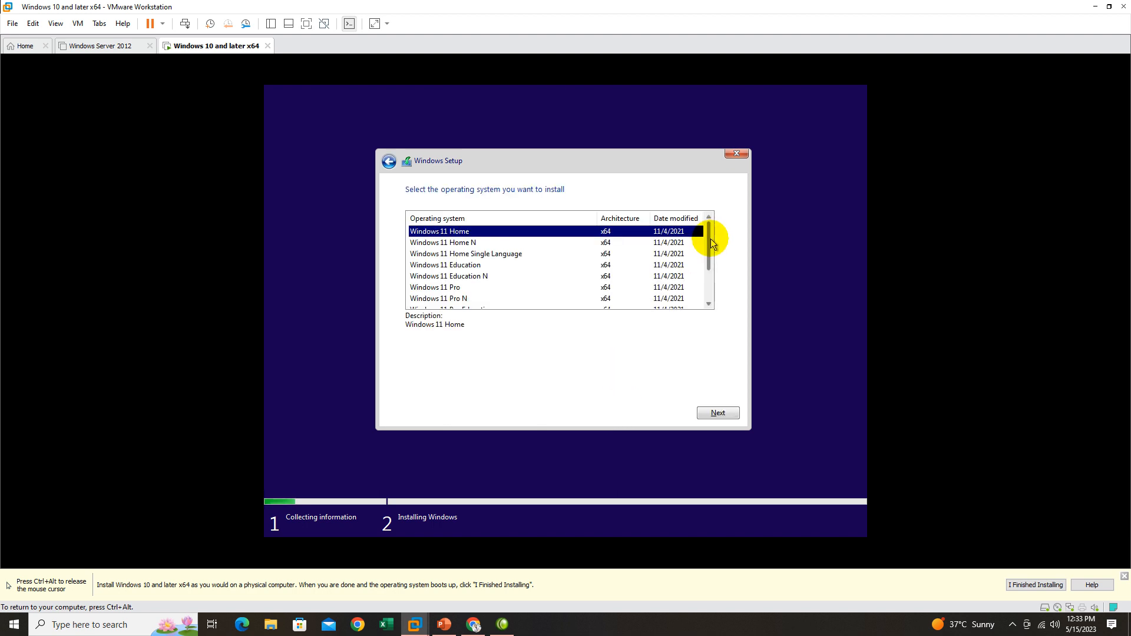
drag(709, 238, 710, 285)
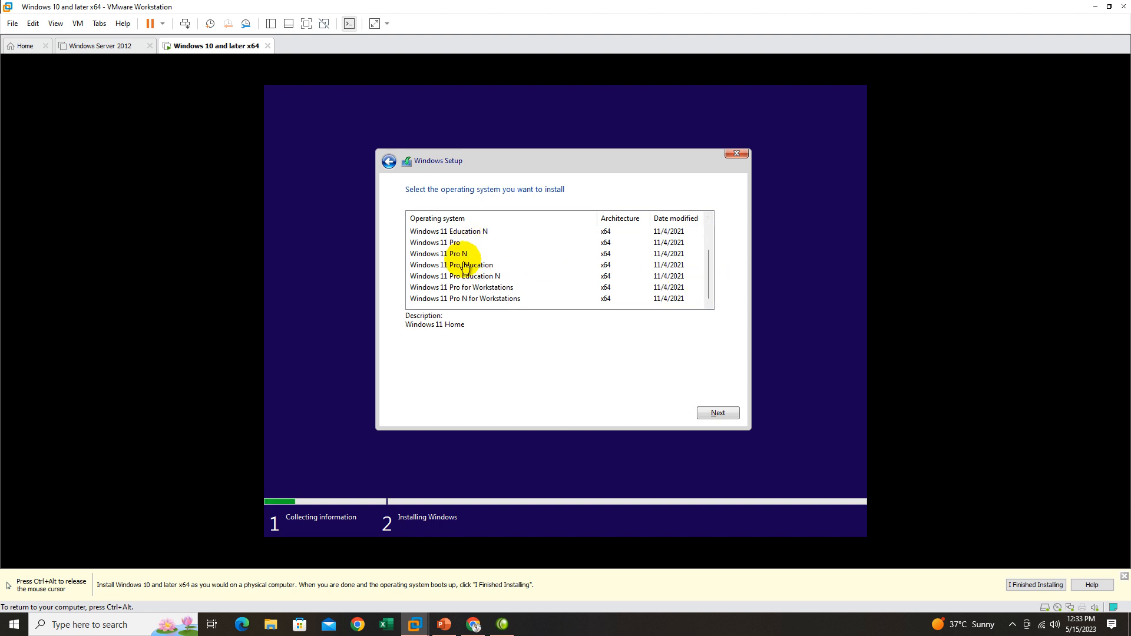
click(446, 244)
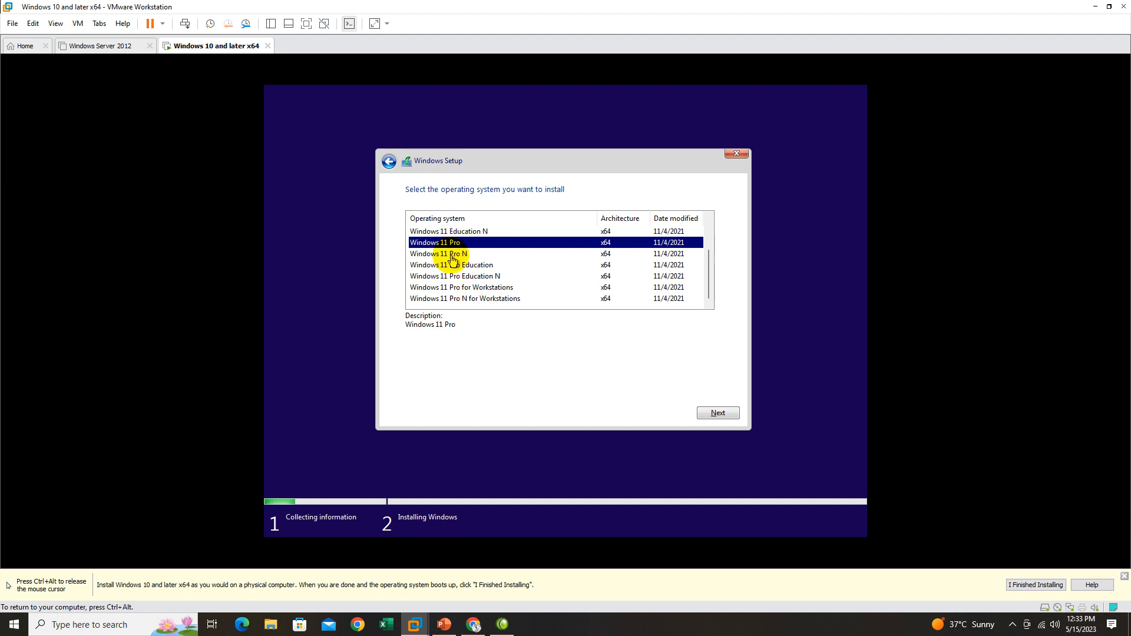
click(469, 258)
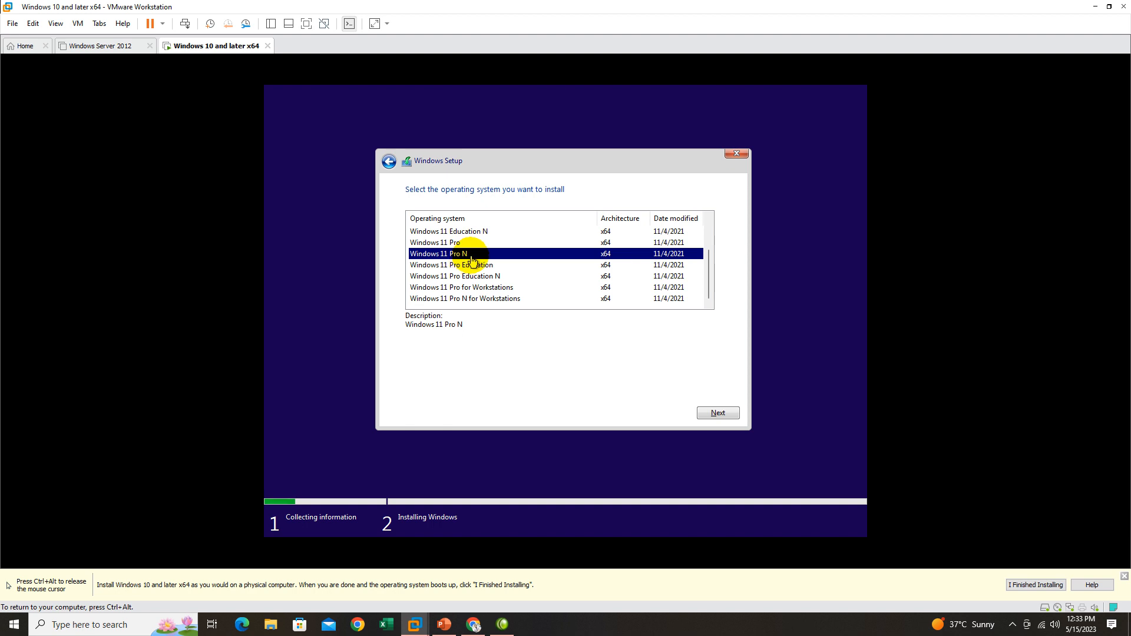
key(ctrl+alt)
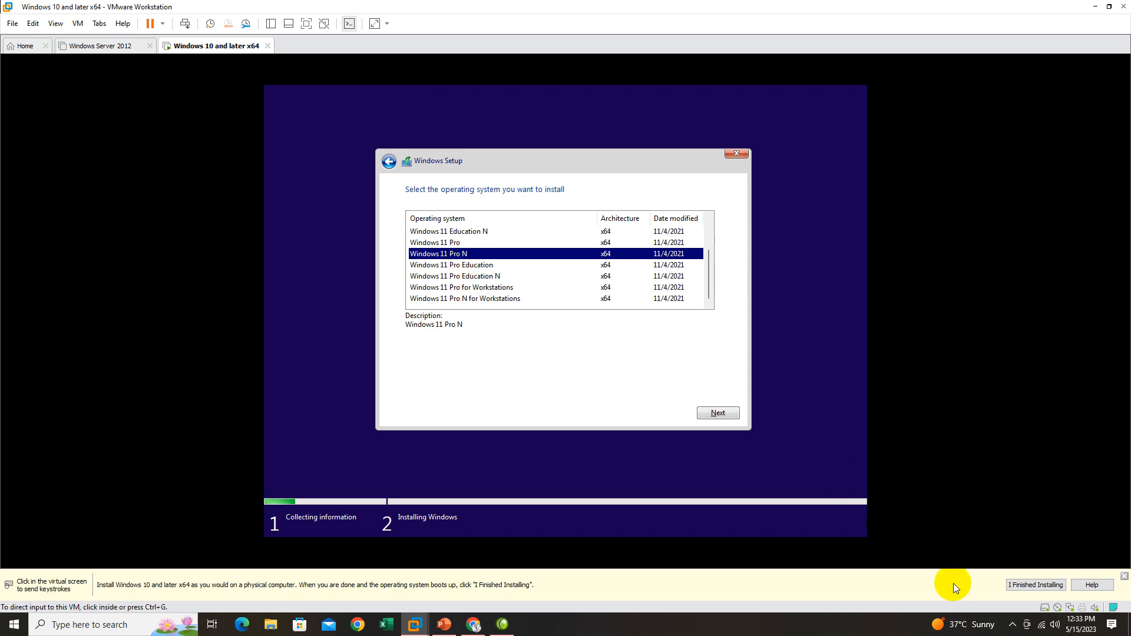
click(1014, 628)
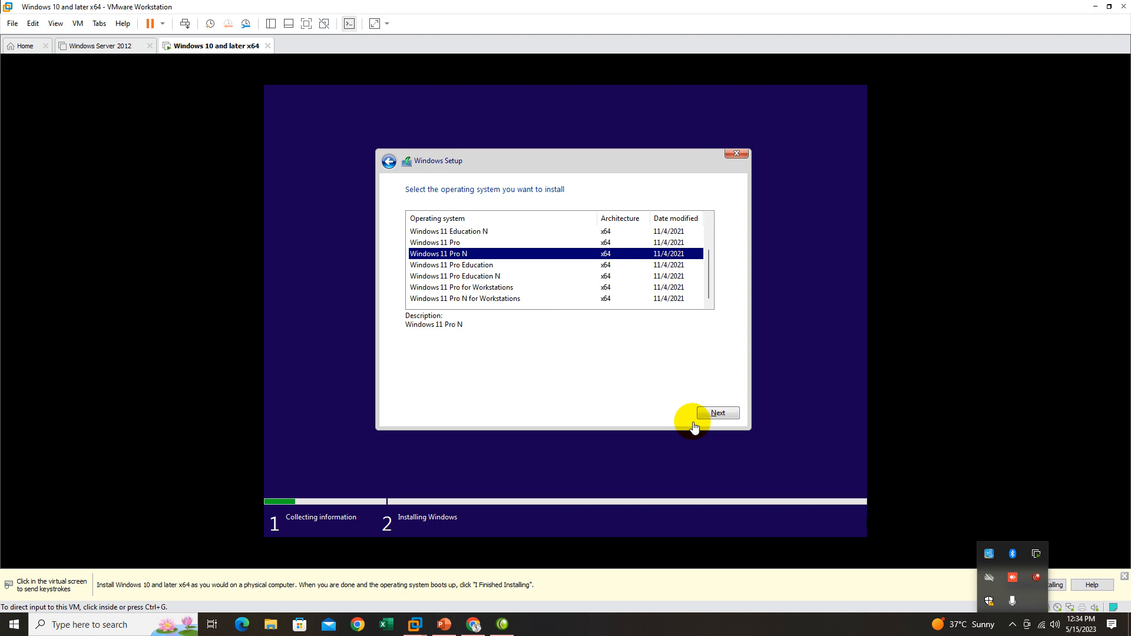
click(724, 419)
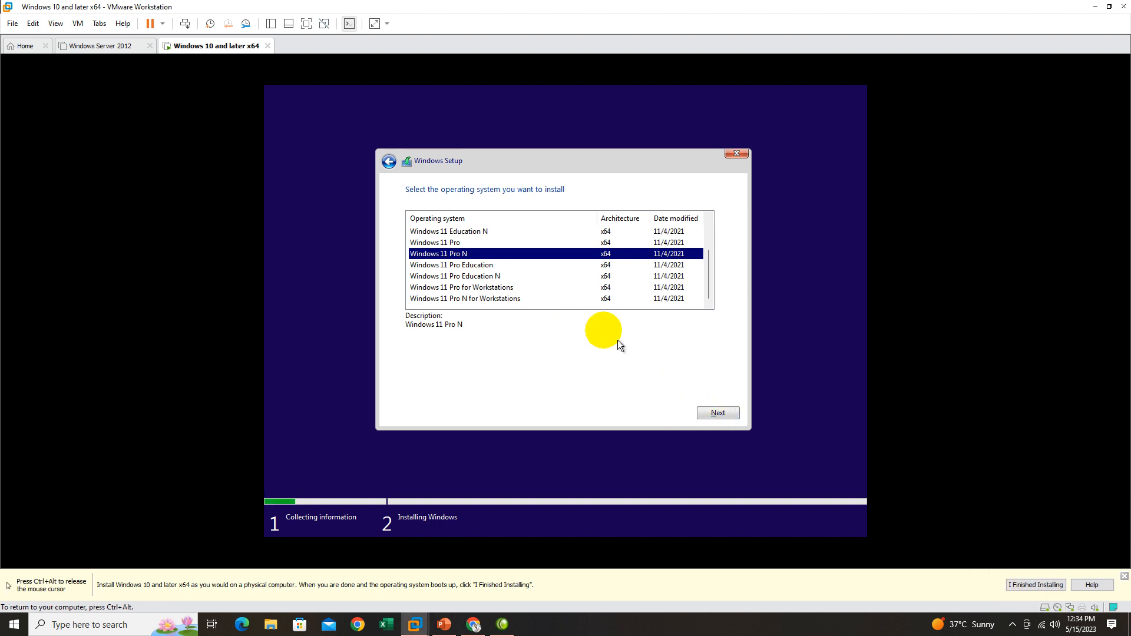
Choose the Windows 11 Pro edition for installation and continue Windows Setup.
click(441, 243)
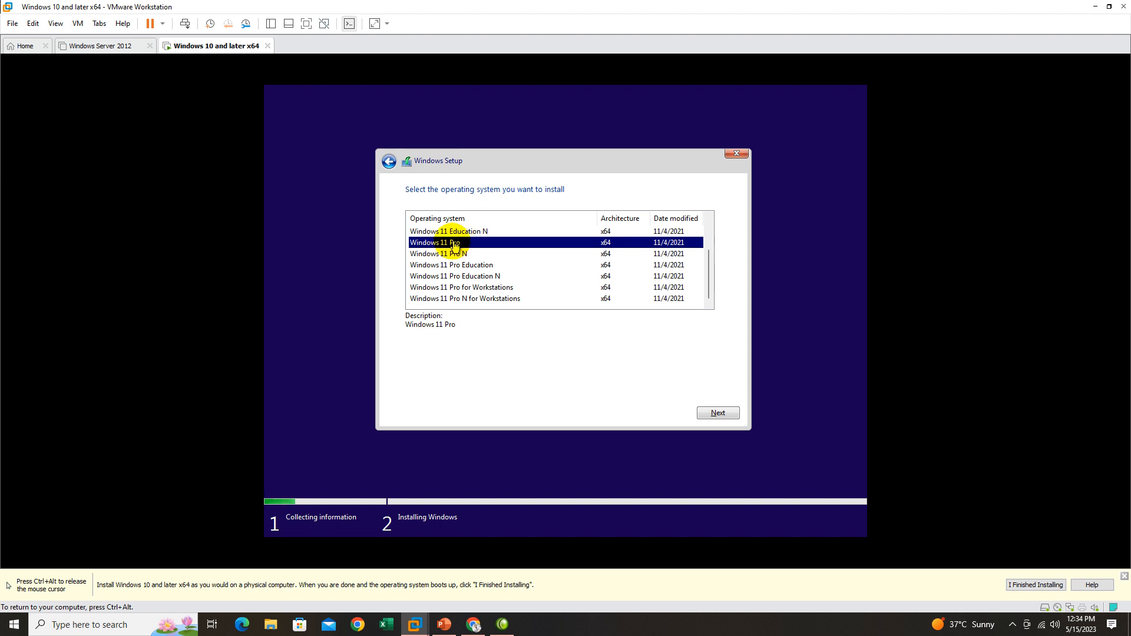
click(718, 413)
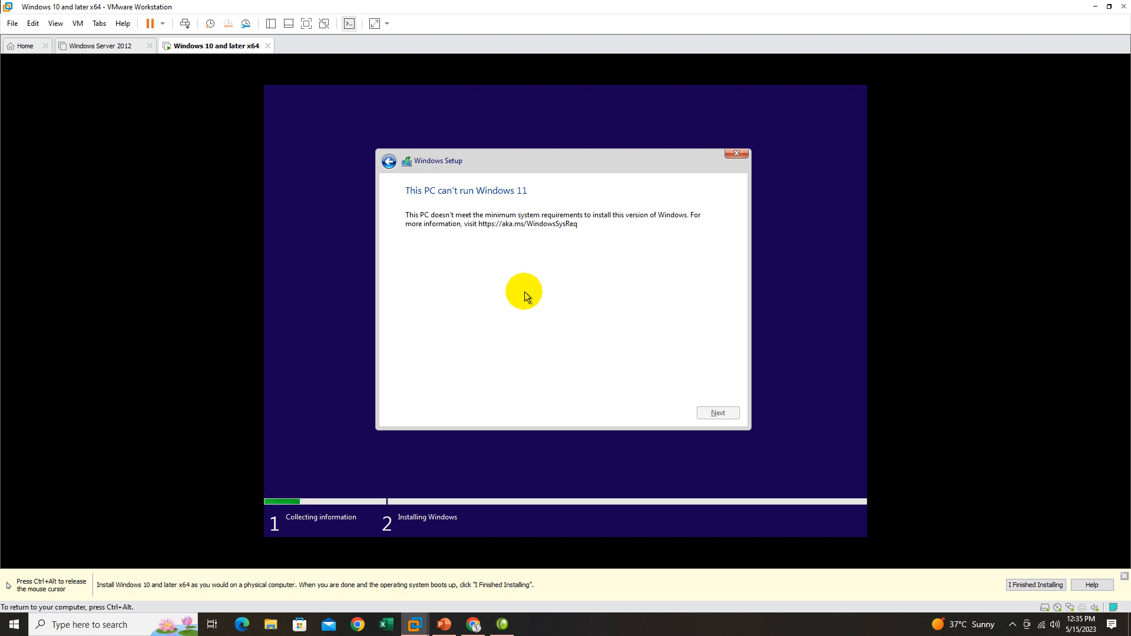
Open a Command Prompt within Windows Setup and begin entering a command that starts with "r".
key(shift+F10)
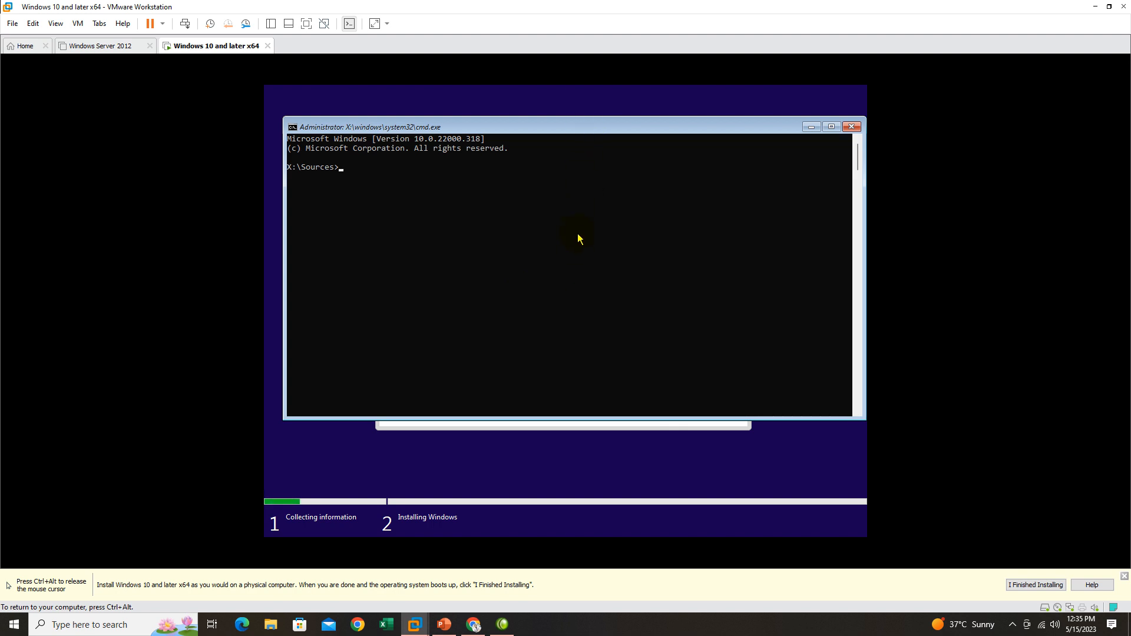
text(regedit)
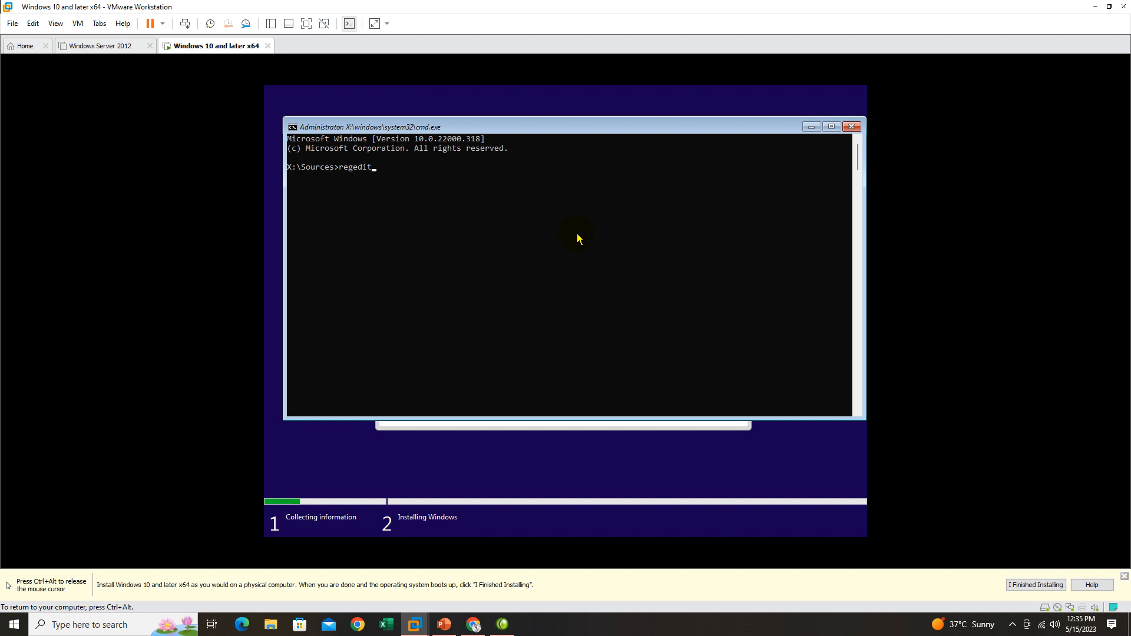
Run the regedit command to launch Registry Editor and go to the HKEY_LOCAL_MACHINE\SYSTEM\Setup key.
key(Return)
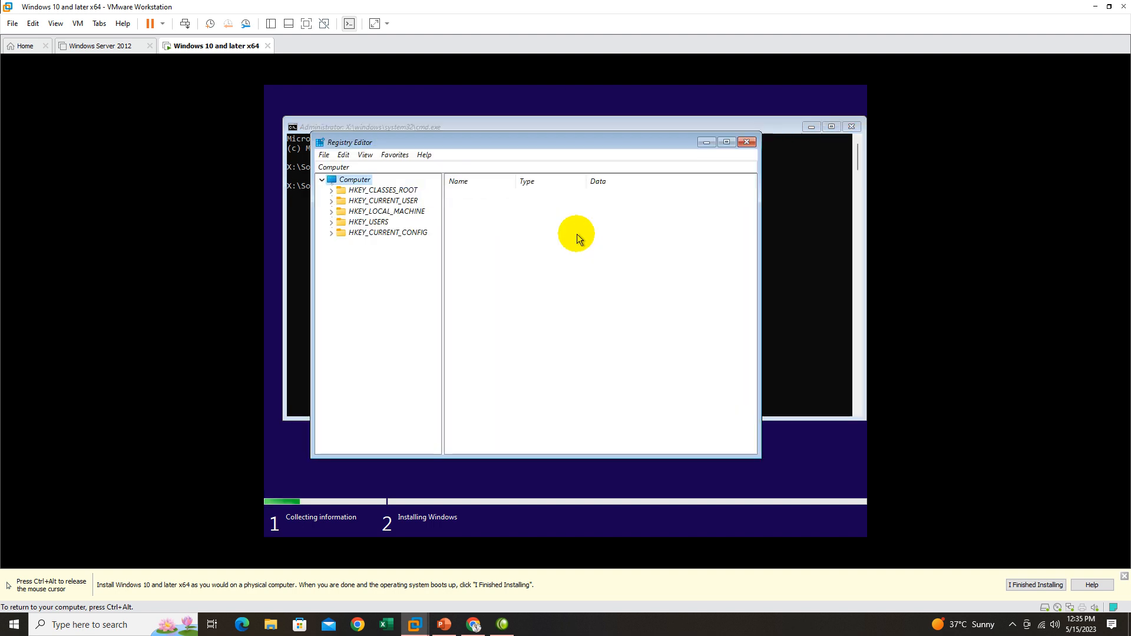
drag(546, 146, 583, 165)
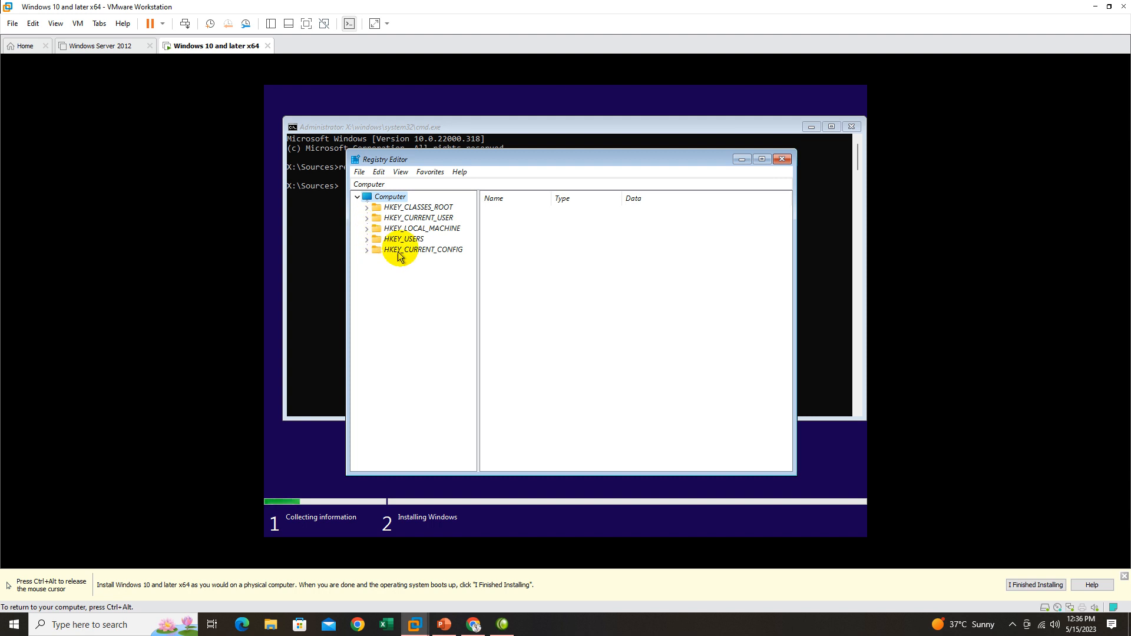
click(367, 230)
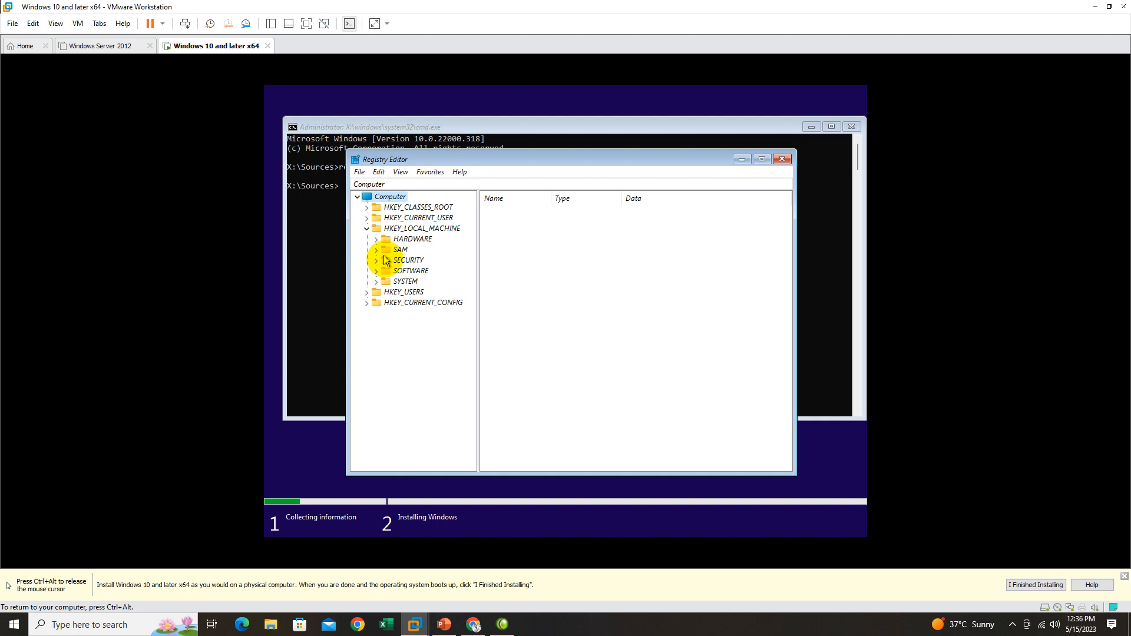
click(376, 284)
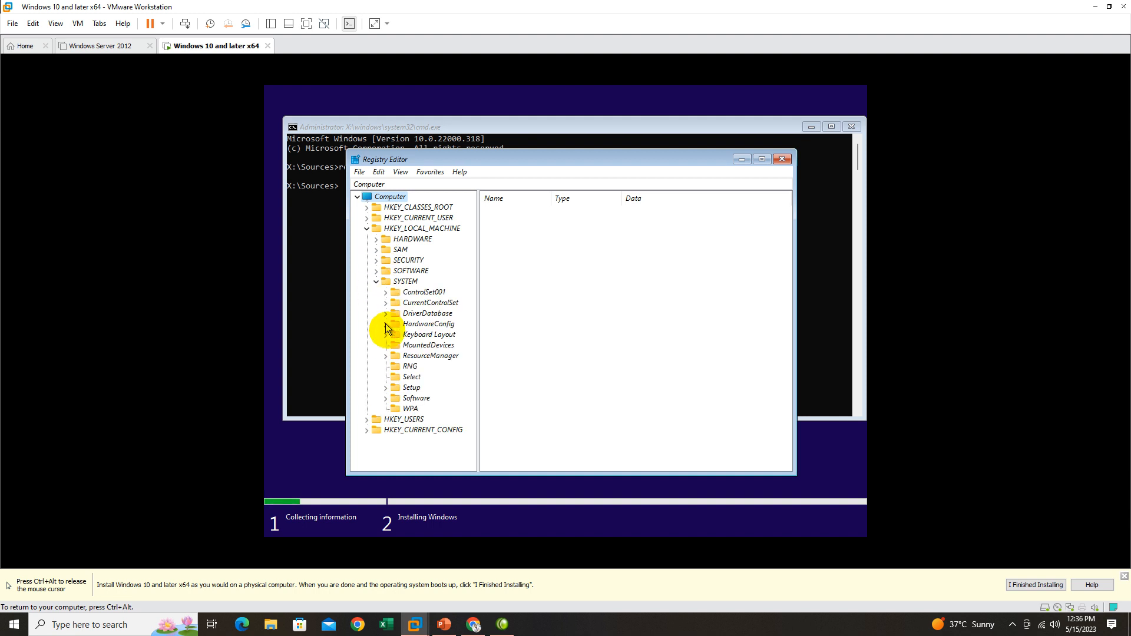
click(412, 390)
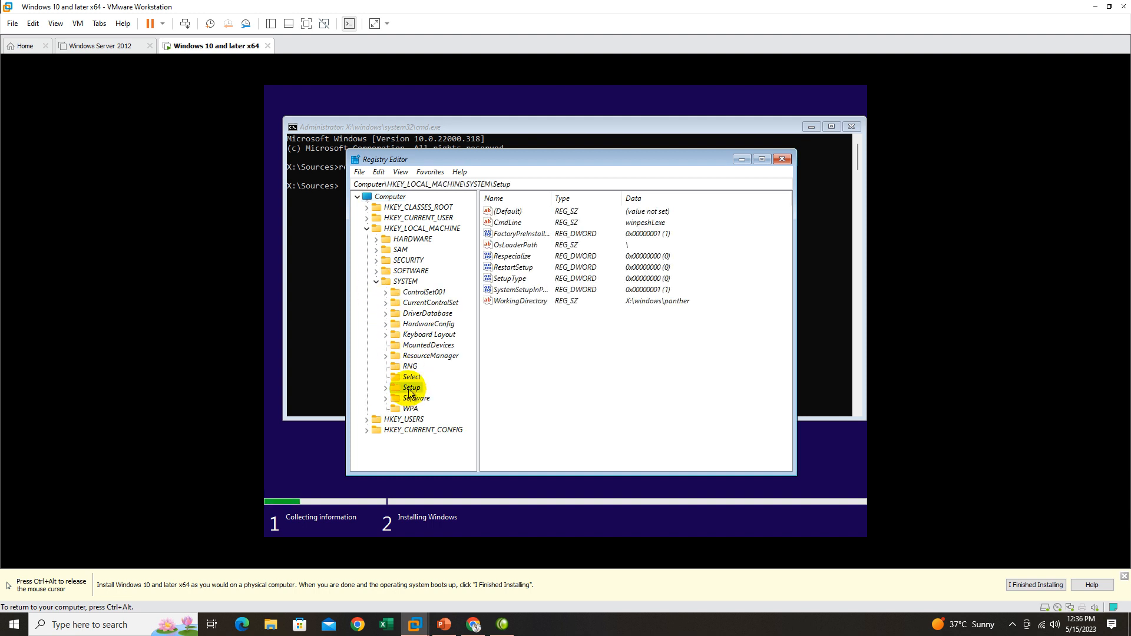
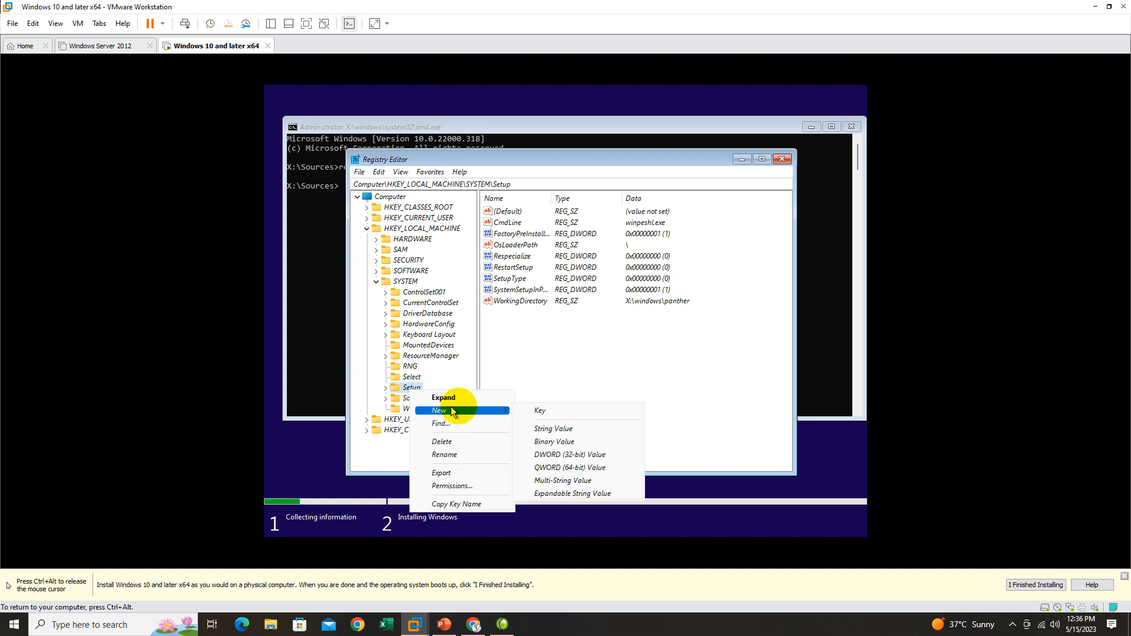
Create a new key named labconfig under the Setup key.
click(533, 411)
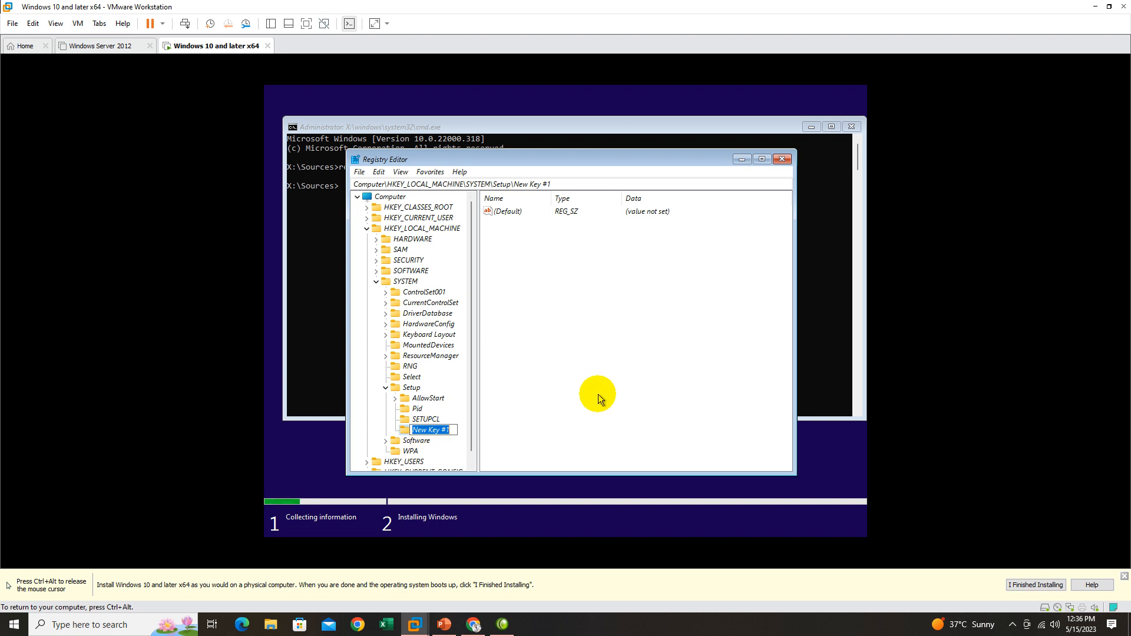
text(labconfig)
click(462, 431)
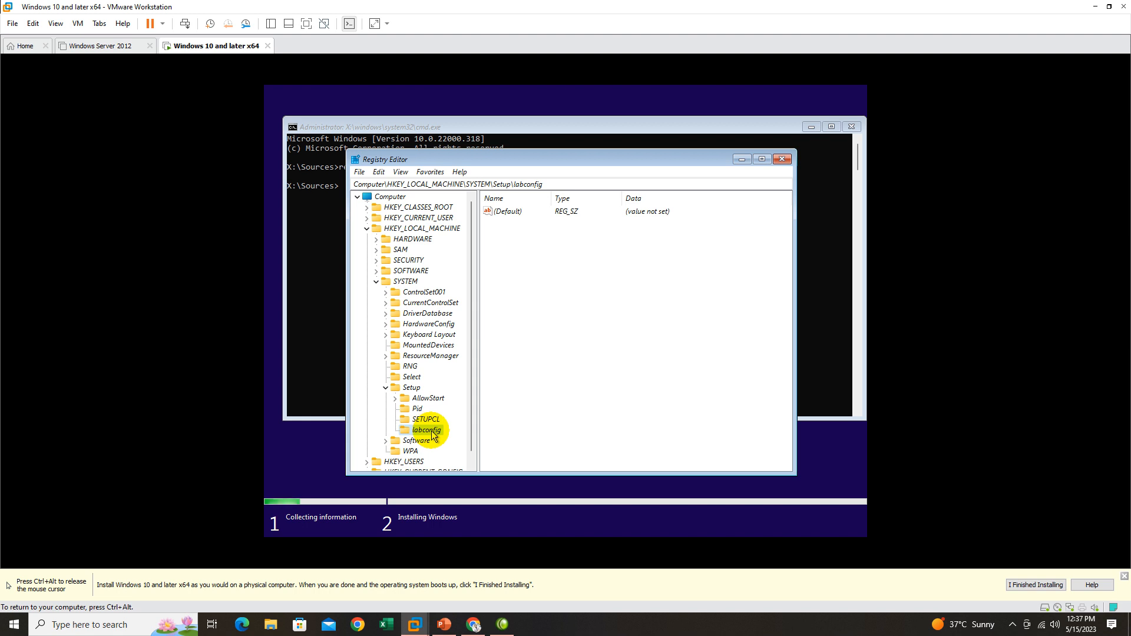
Create a DWORD (32-bit) value named BypassTRMCheck in the labconfig key.
right_click(433, 434)
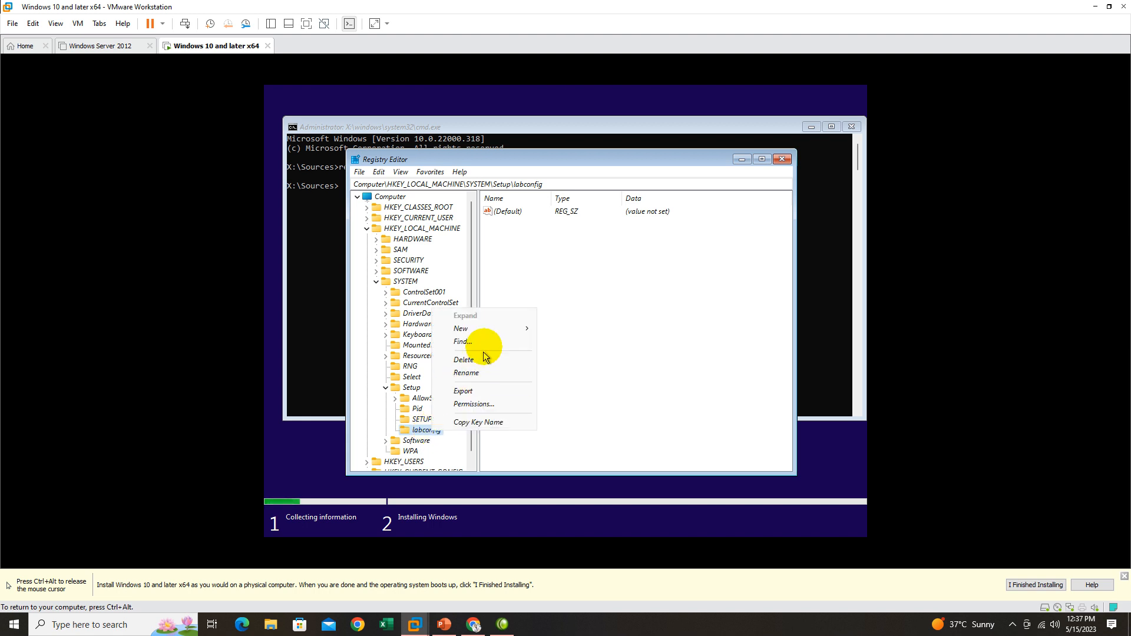
mouse_move(495, 327)
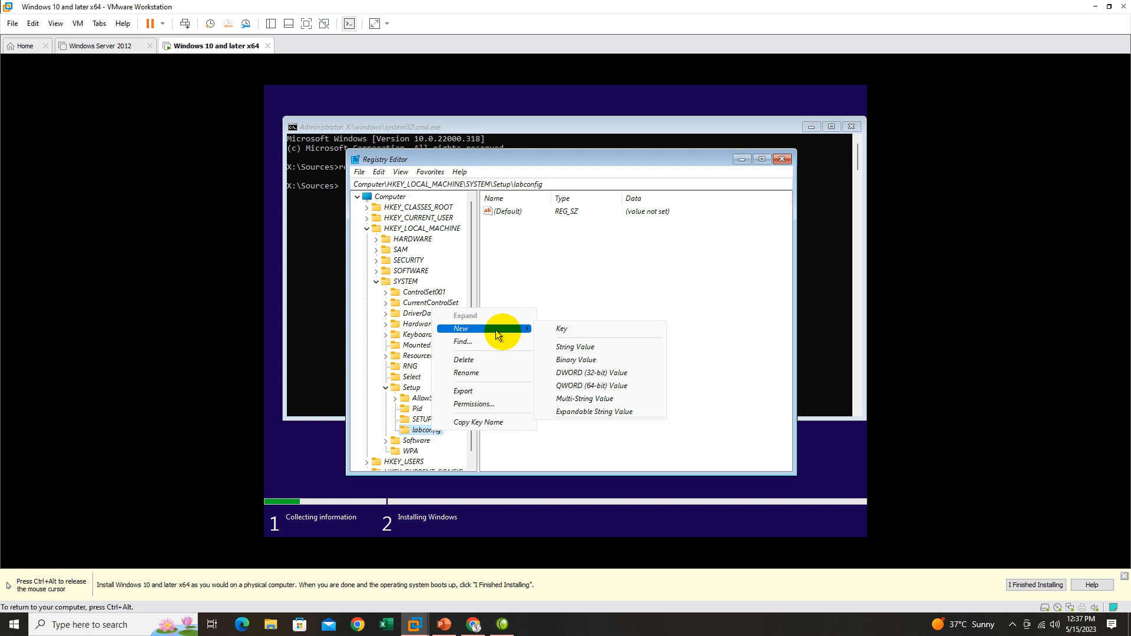
click(601, 375)
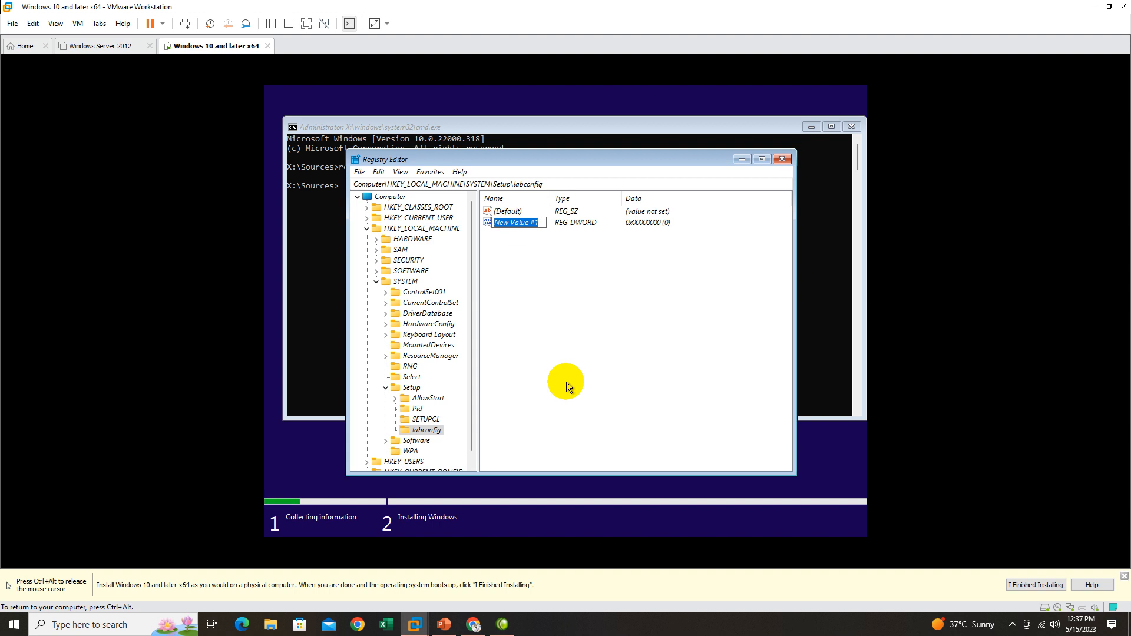
text(BypassTRMChe)
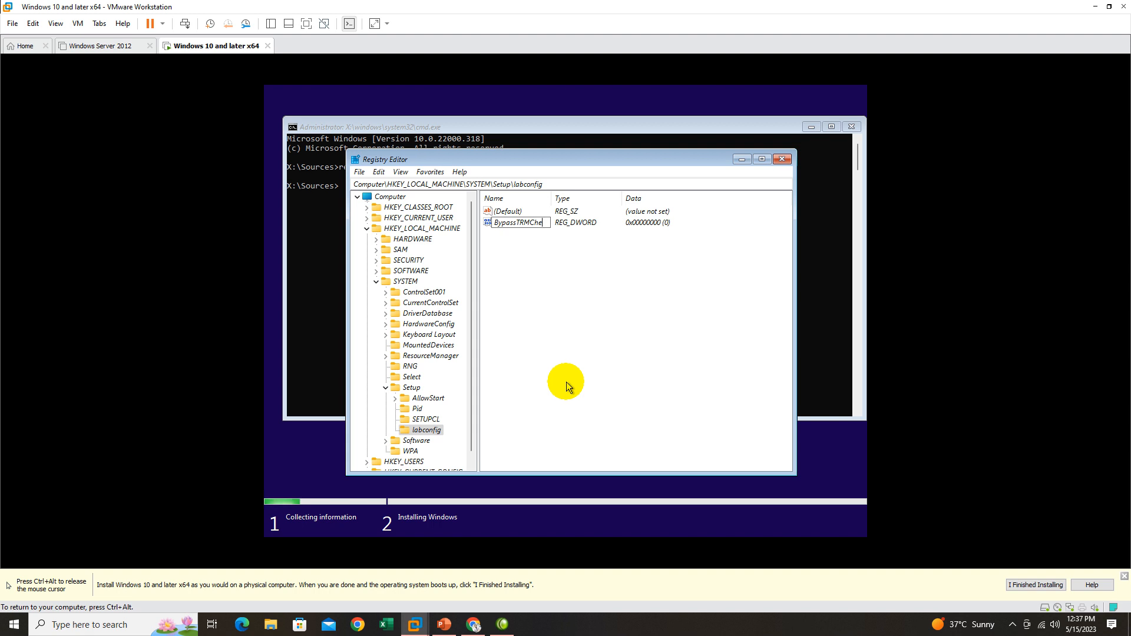
text(ck)
key(Return)
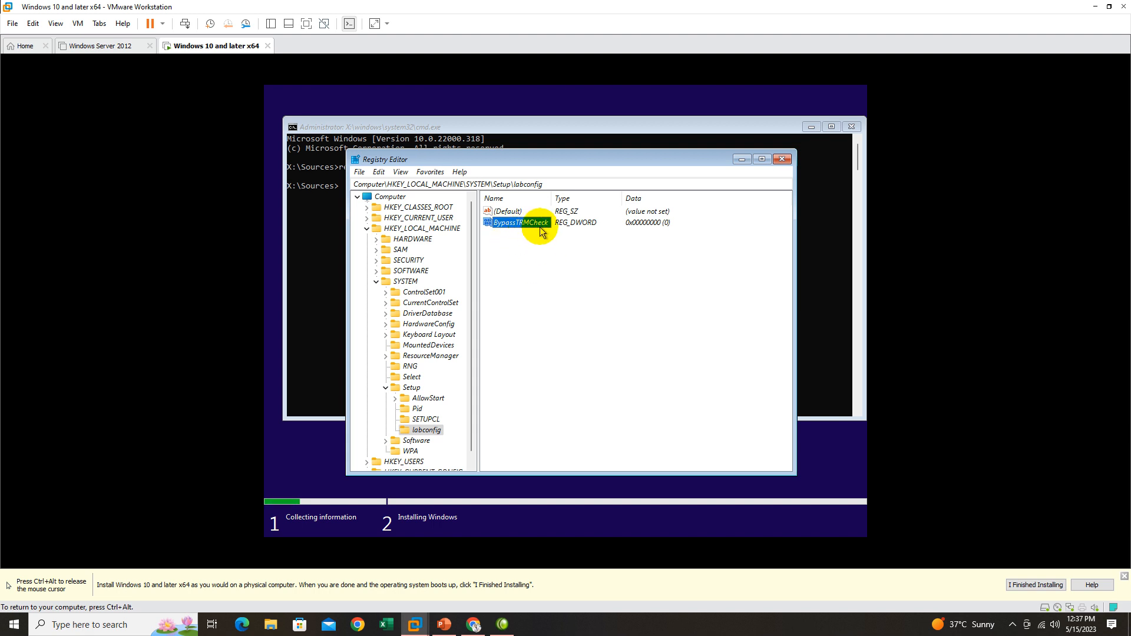
Rename the BypassTRMCheck value as BypassTPMCheck.
right_click(522, 225)
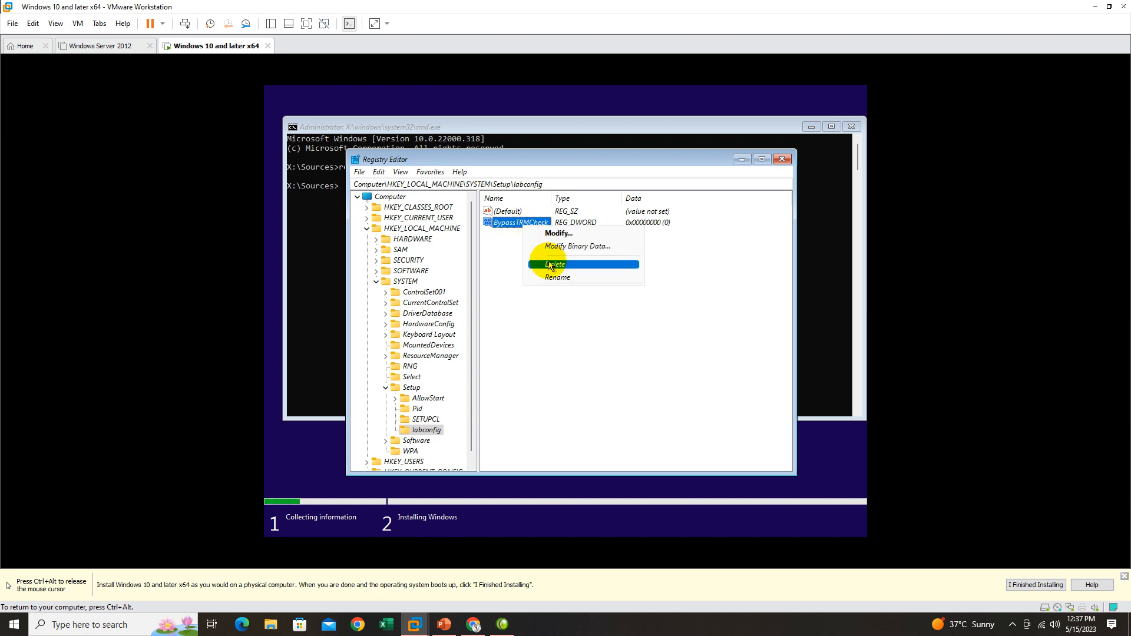
click(552, 278)
click(517, 223)
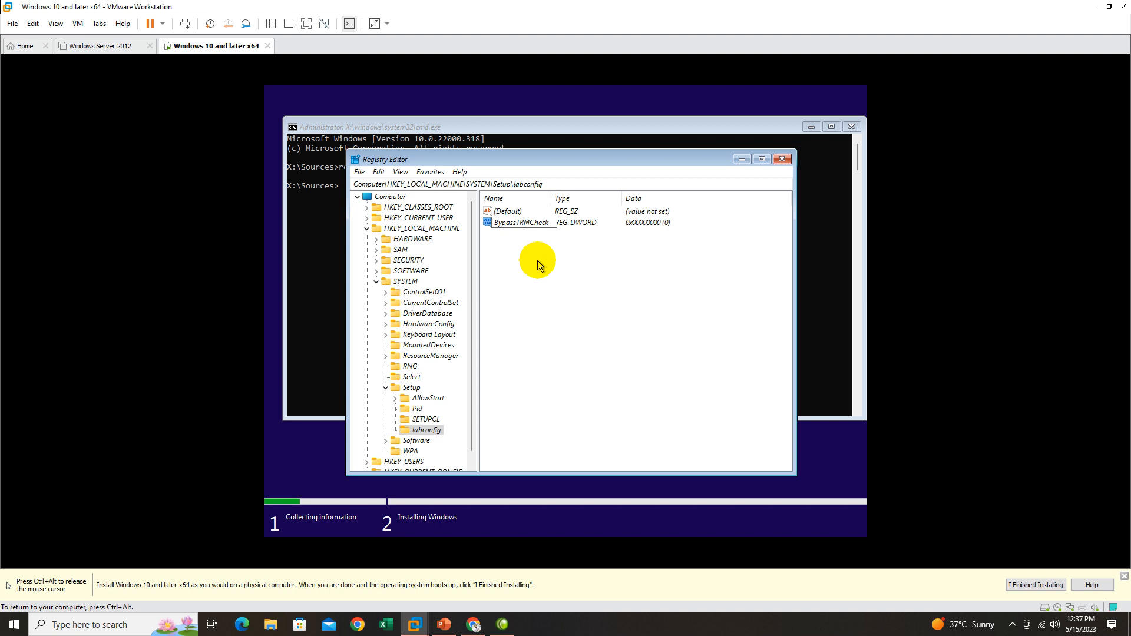
key(BackSpace)
text(P)
key(Return)
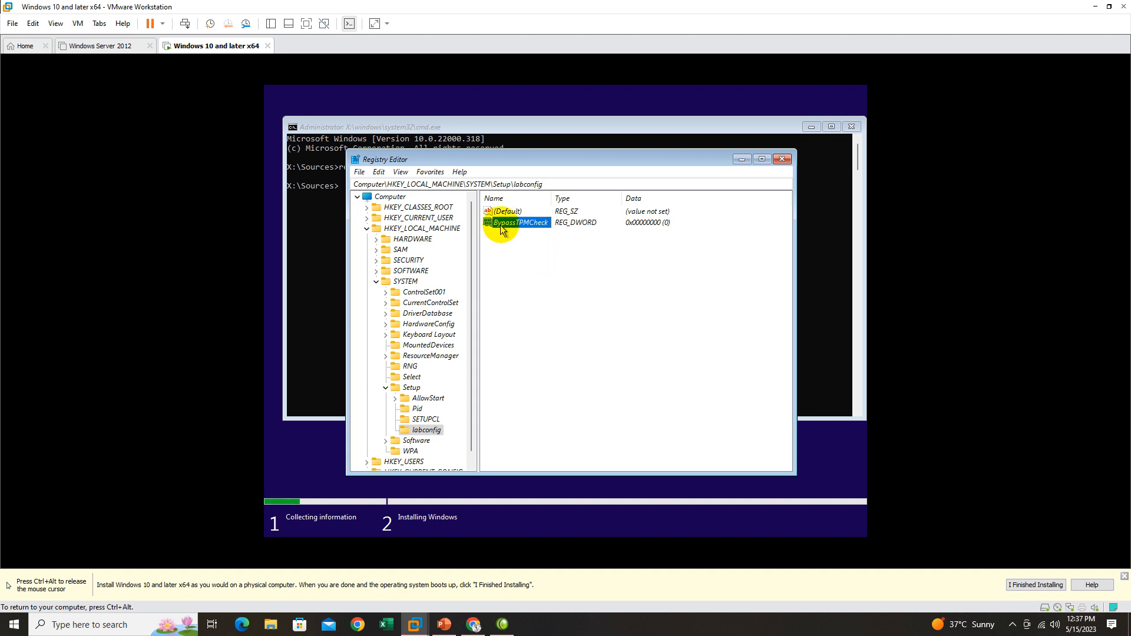
Set the value data of BypassTPMCheck to 1.
double_click(535, 223)
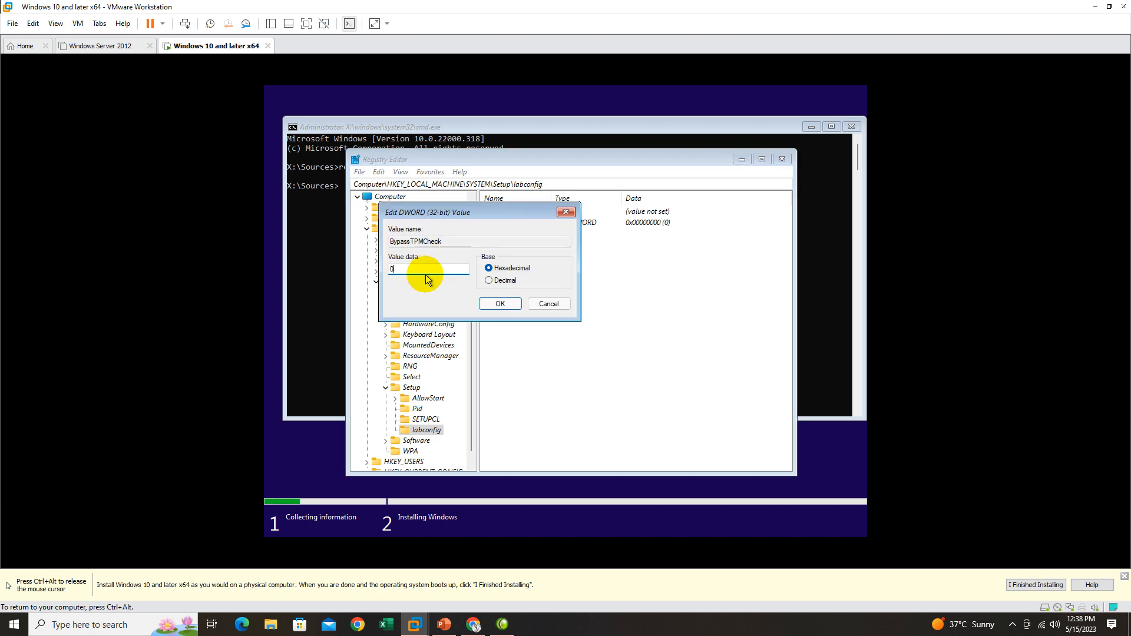
key(BackSpace)
text(1)
click(498, 304)
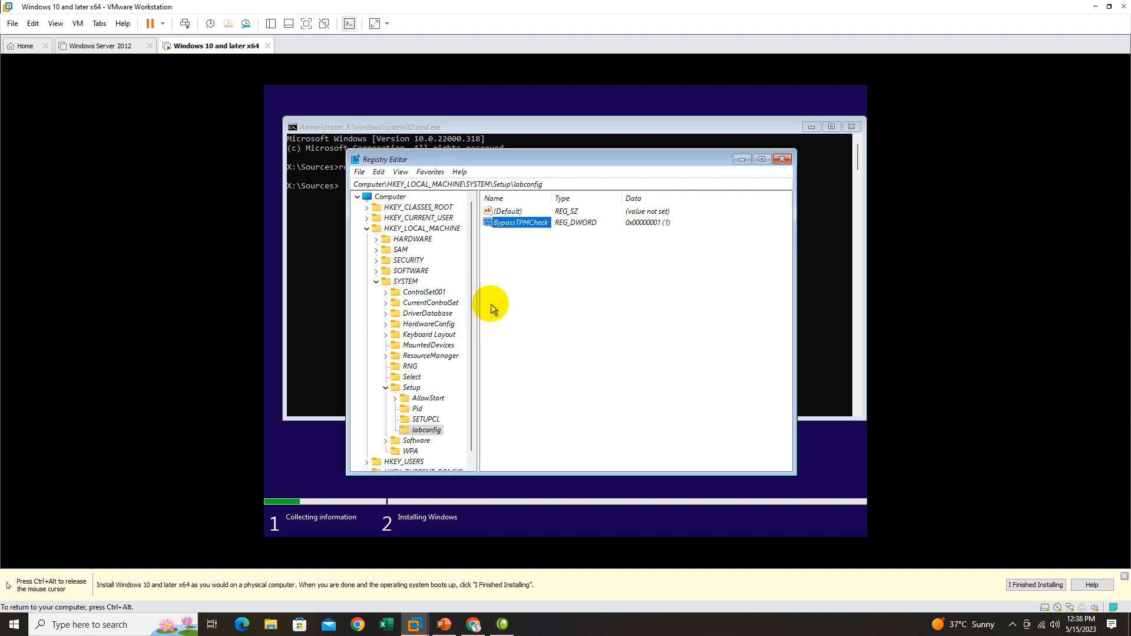
click(510, 260)
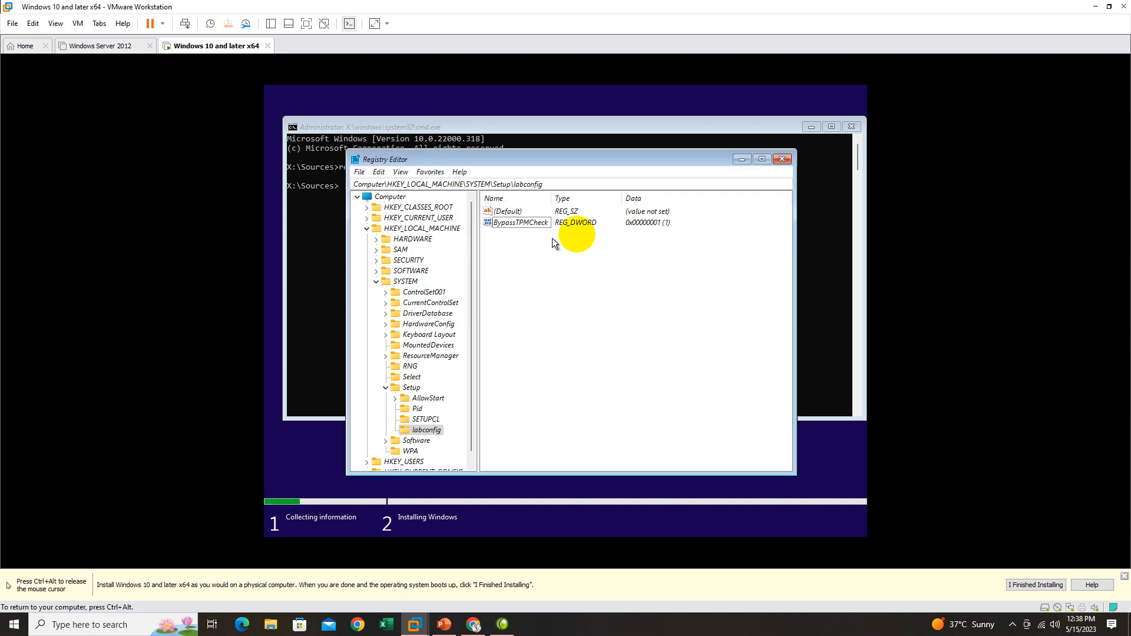
Create a DWORD (32-bit) value named BypassRamcheck in the labconfig key and set its value data to 1.
right_click(523, 246)
mouse_move(546, 254)
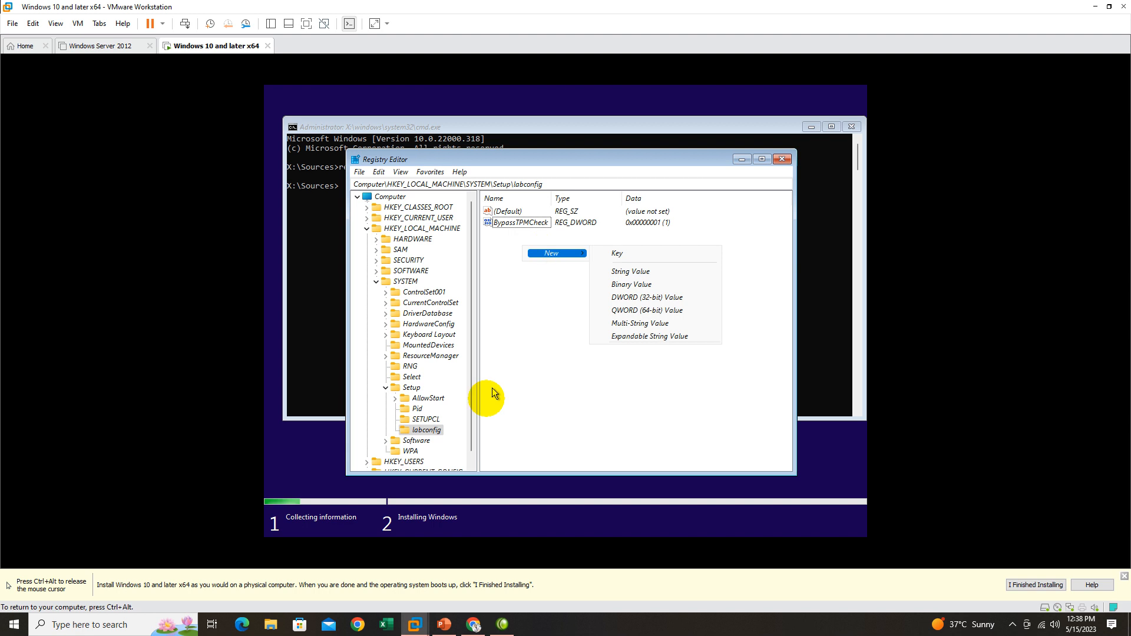
click(427, 430)
right_click(430, 429)
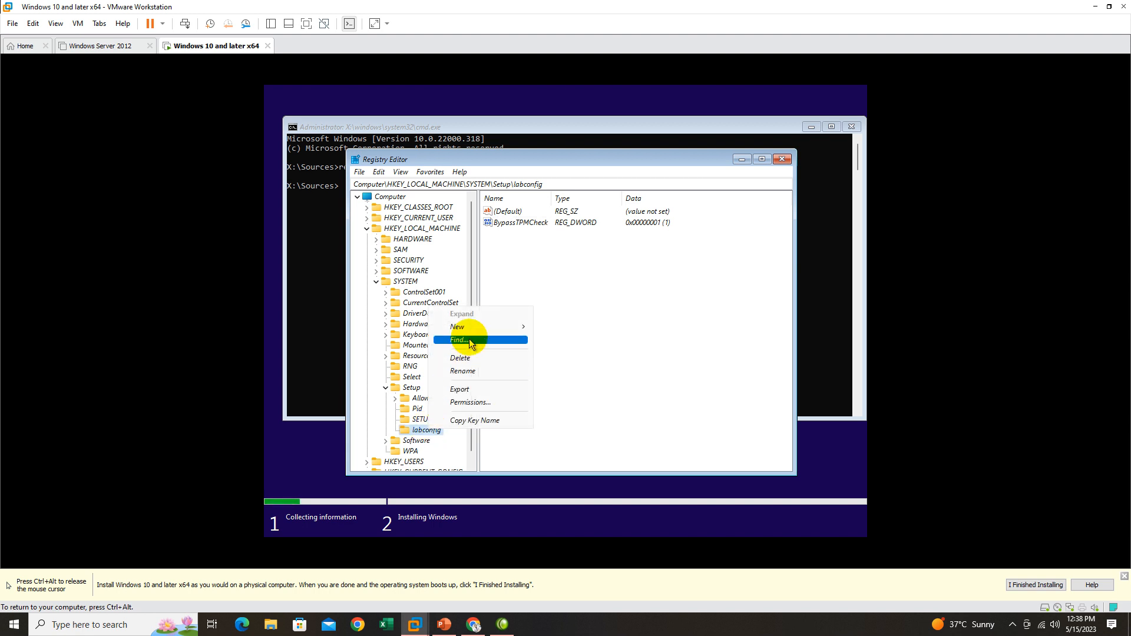
mouse_move(519, 327)
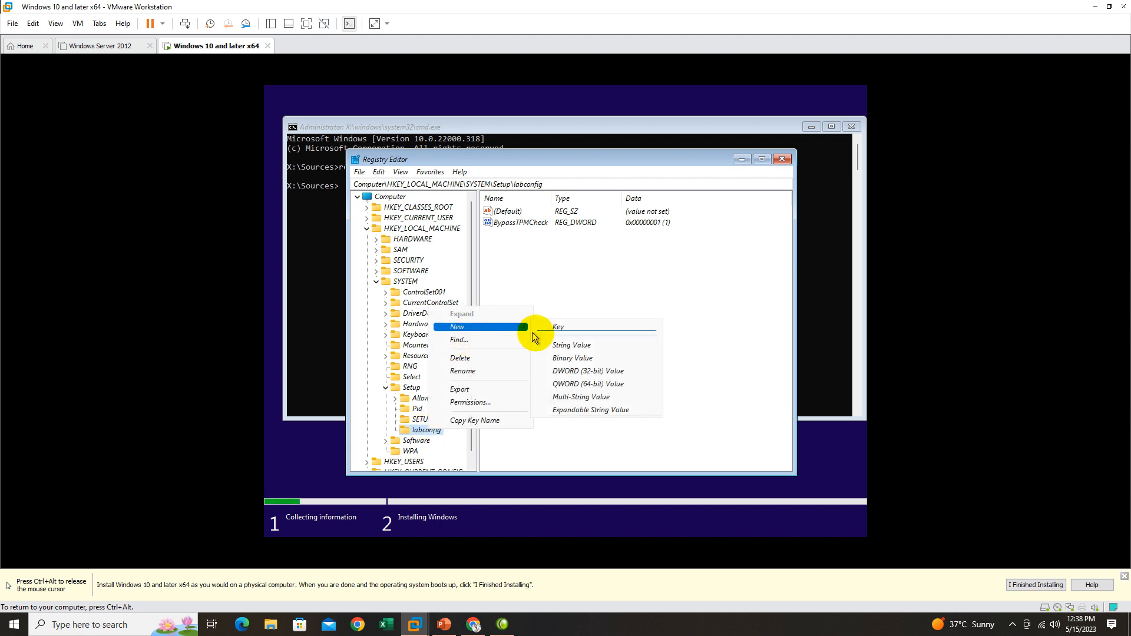
click(569, 372)
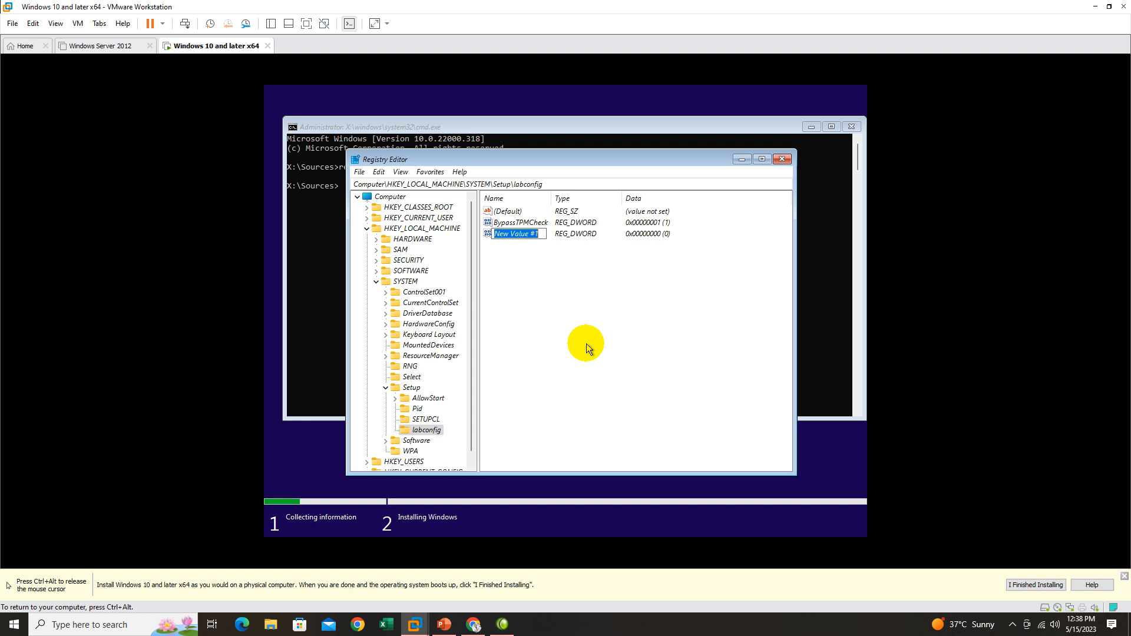
text(BypassR)
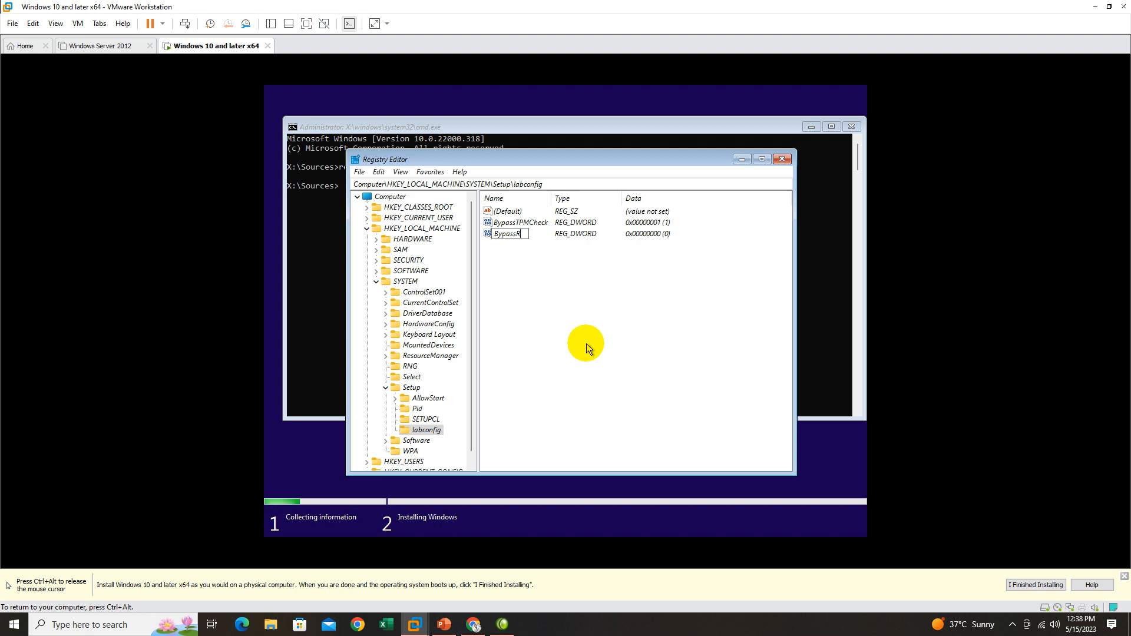
text(amcheck)
key(Return)
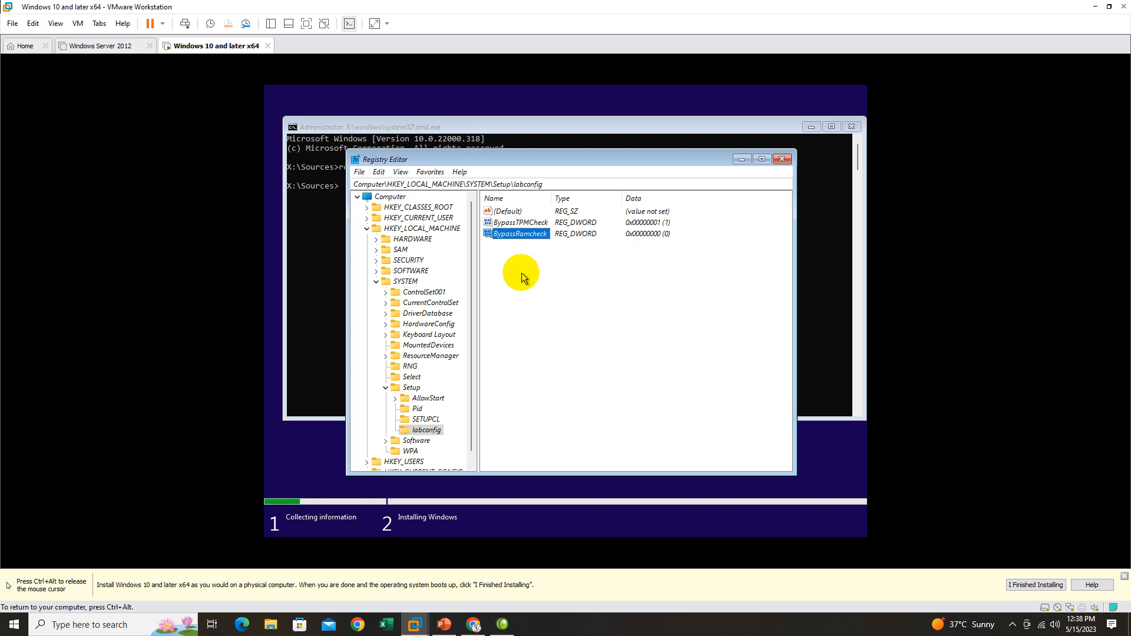
double_click(522, 234)
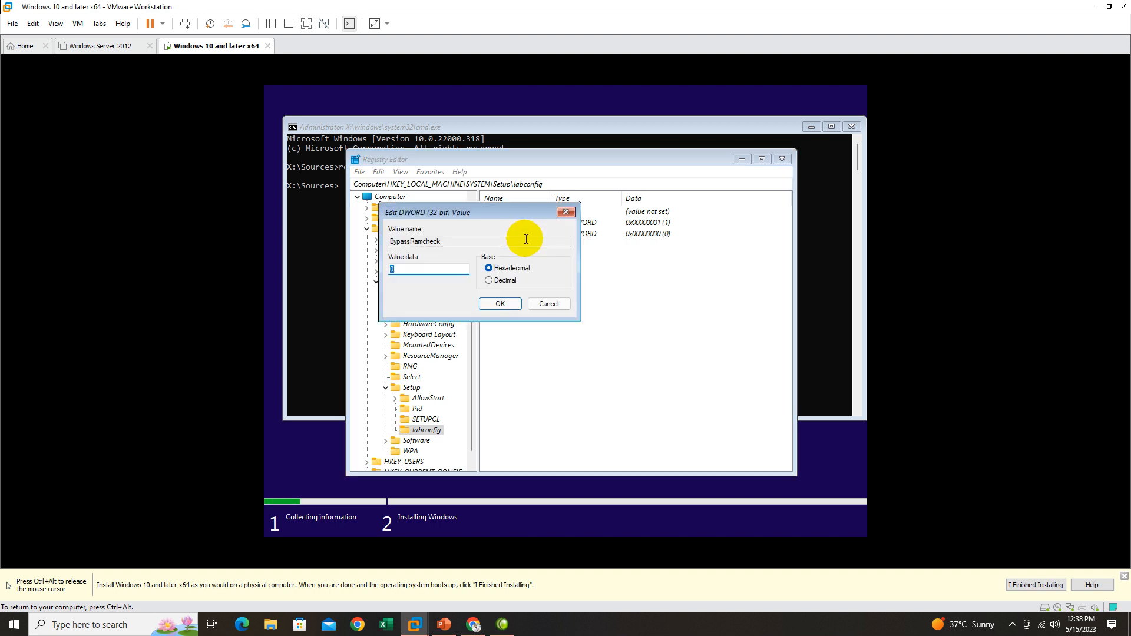
click(501, 304)
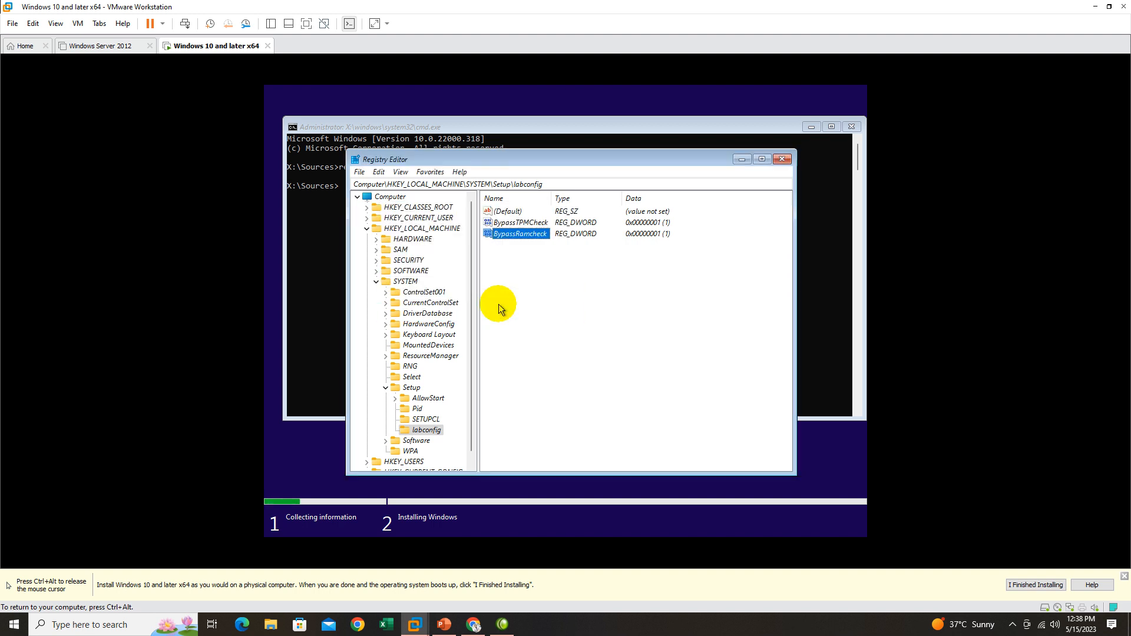
Create a DWORD (32-bit) value named ByPassSecureBootCheck in the labconfig key.
right_click(515, 274)
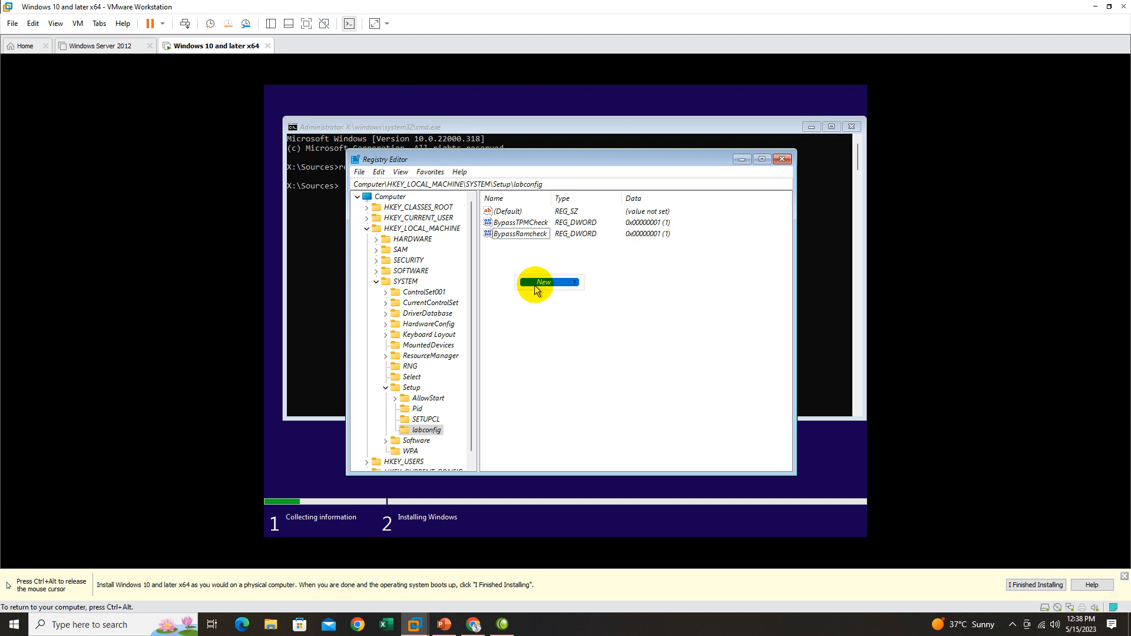
mouse_move(560, 282)
click(627, 327)
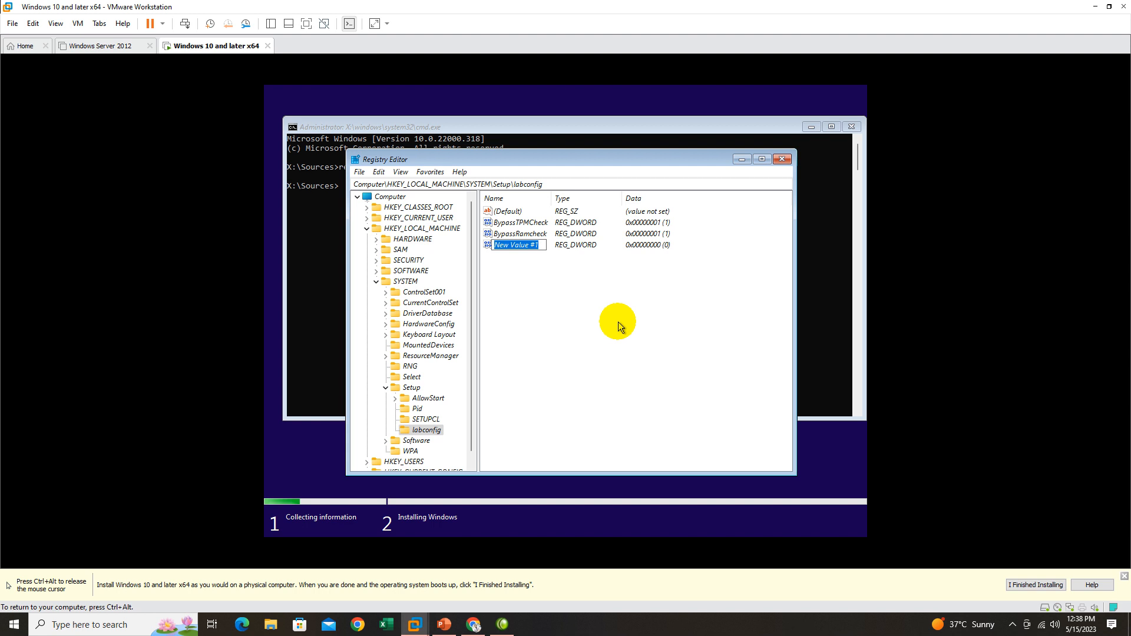
text(B)
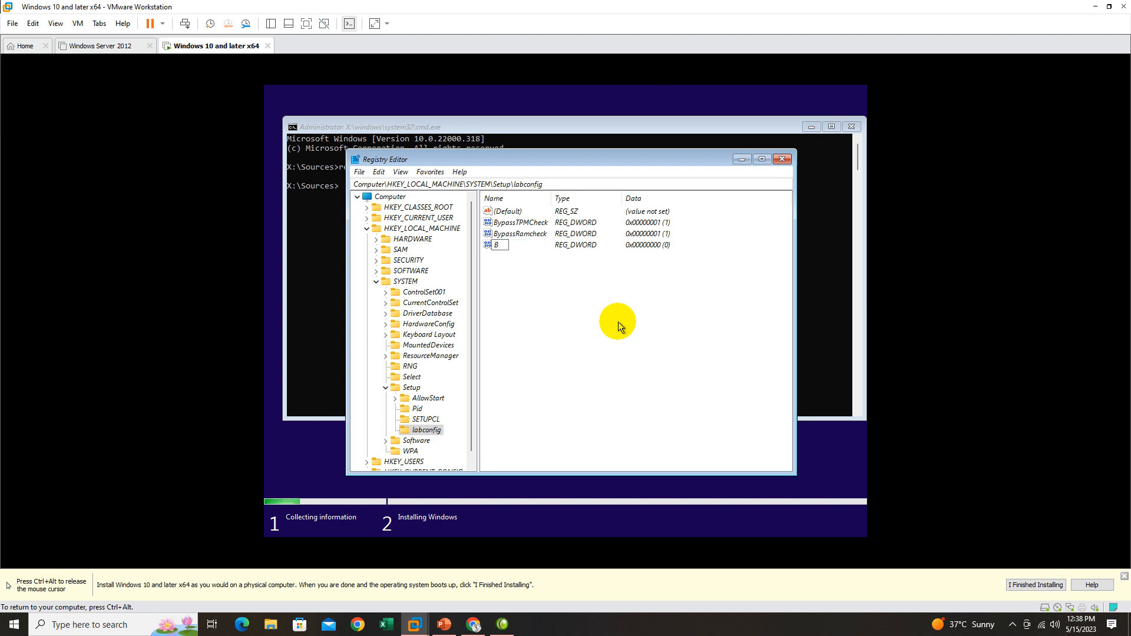
text(yPassSecureBootCheck)
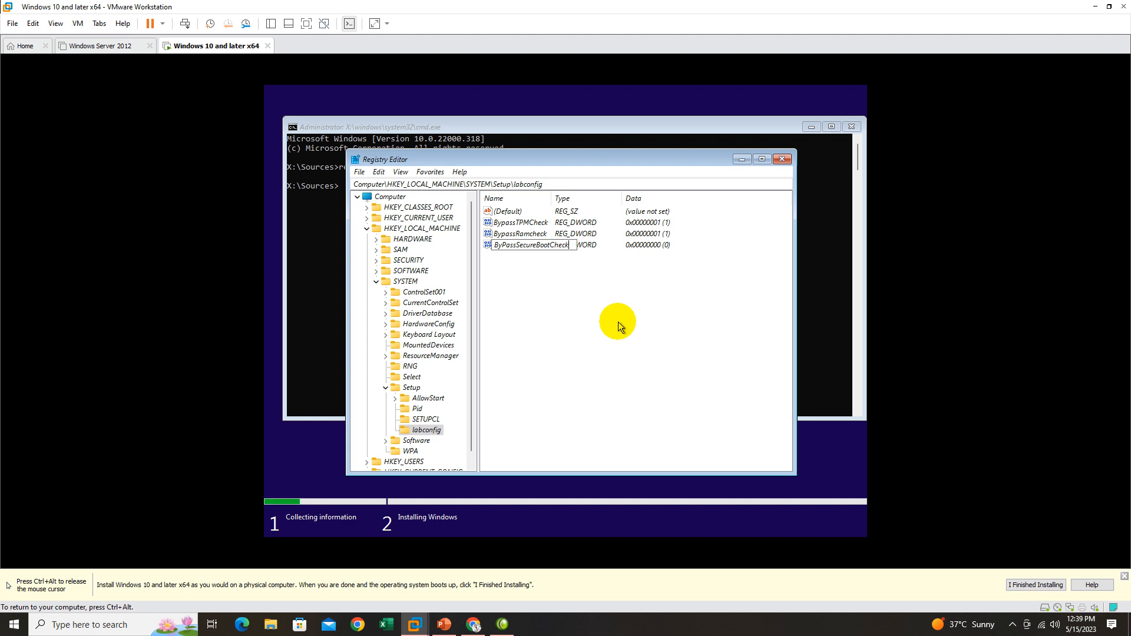
key(Return)
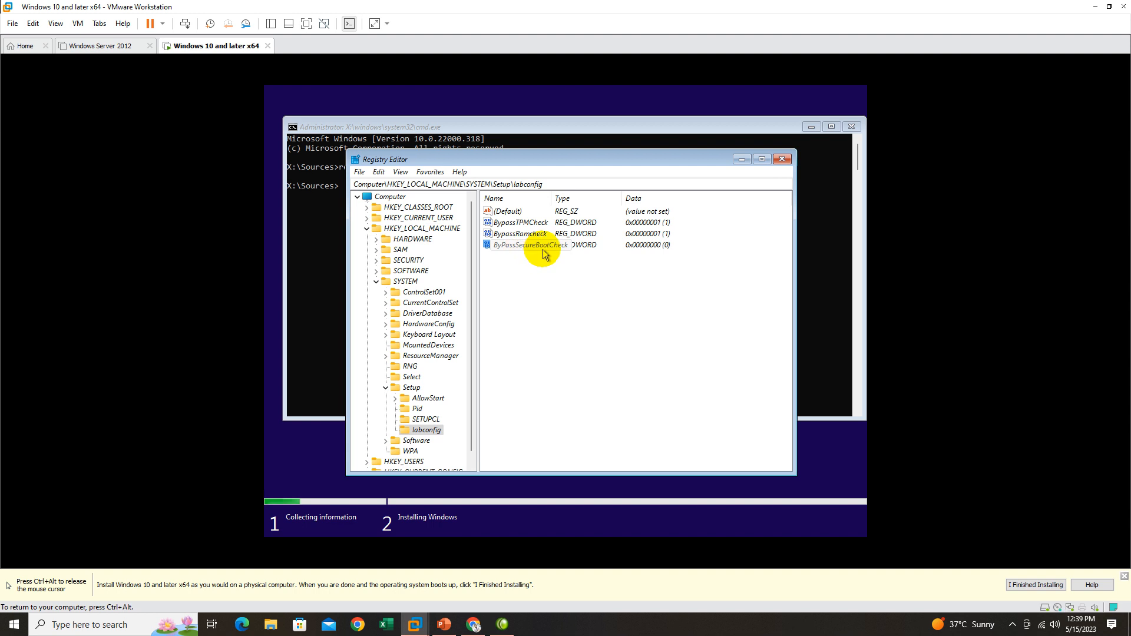
Set the value data of ByPassSecureBootCheck to 1.
click(538, 246)
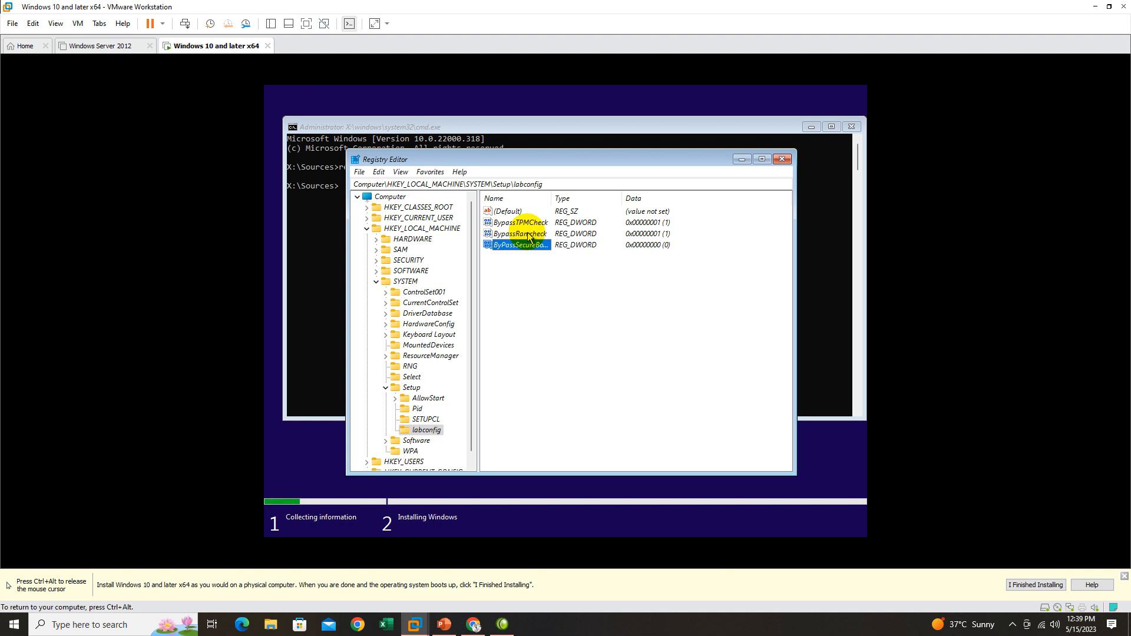
double_click(522, 246)
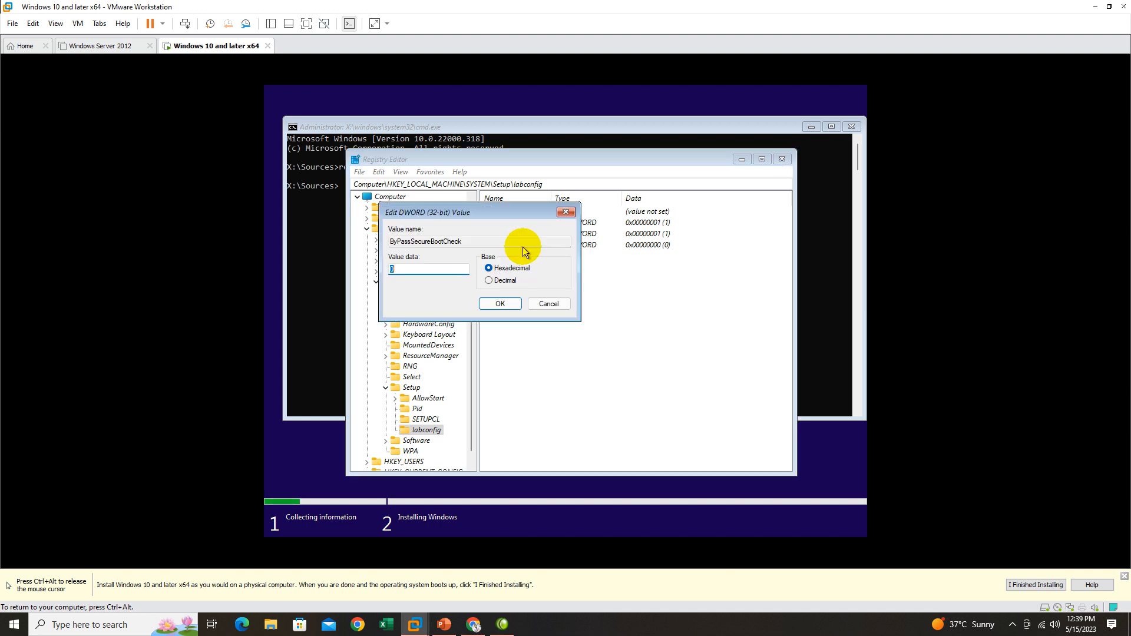
text(1)
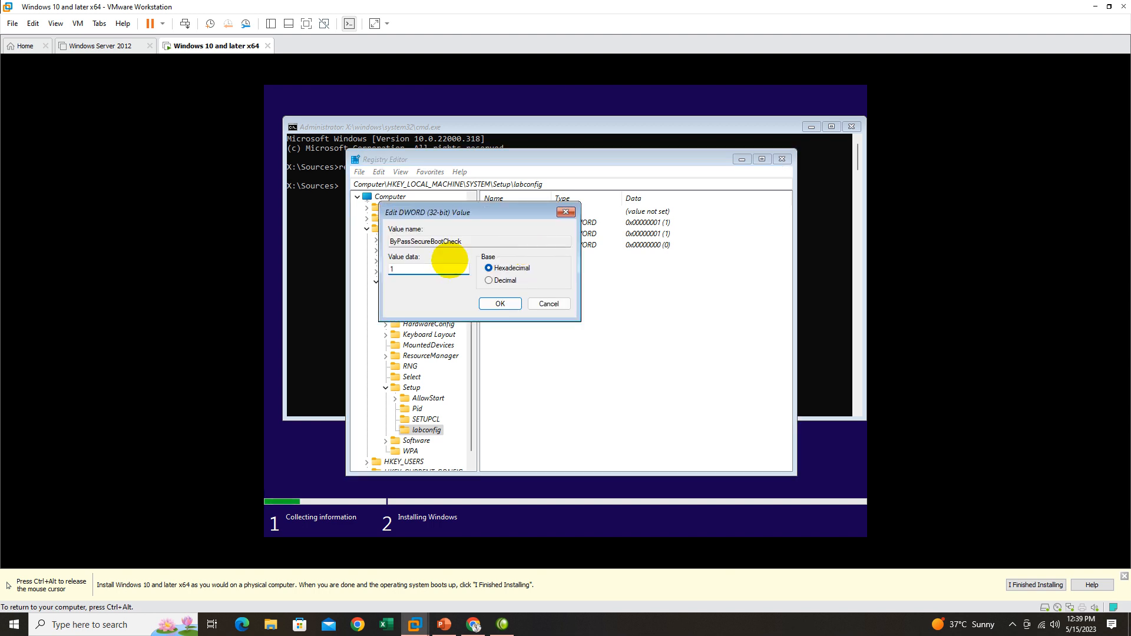
click(498, 303)
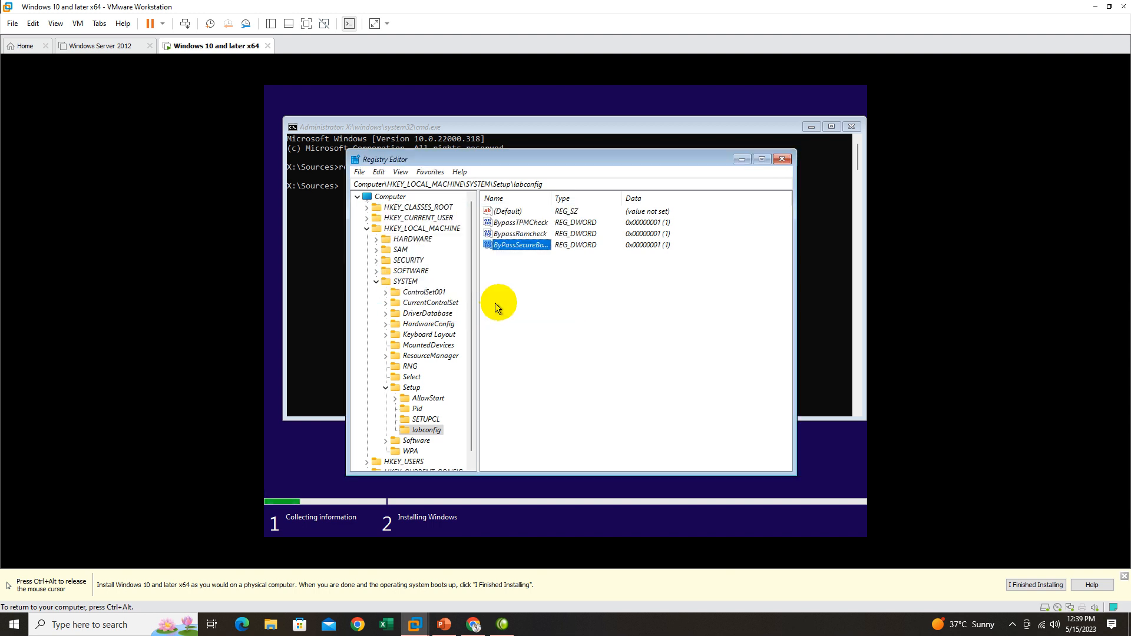
click(565, 314)
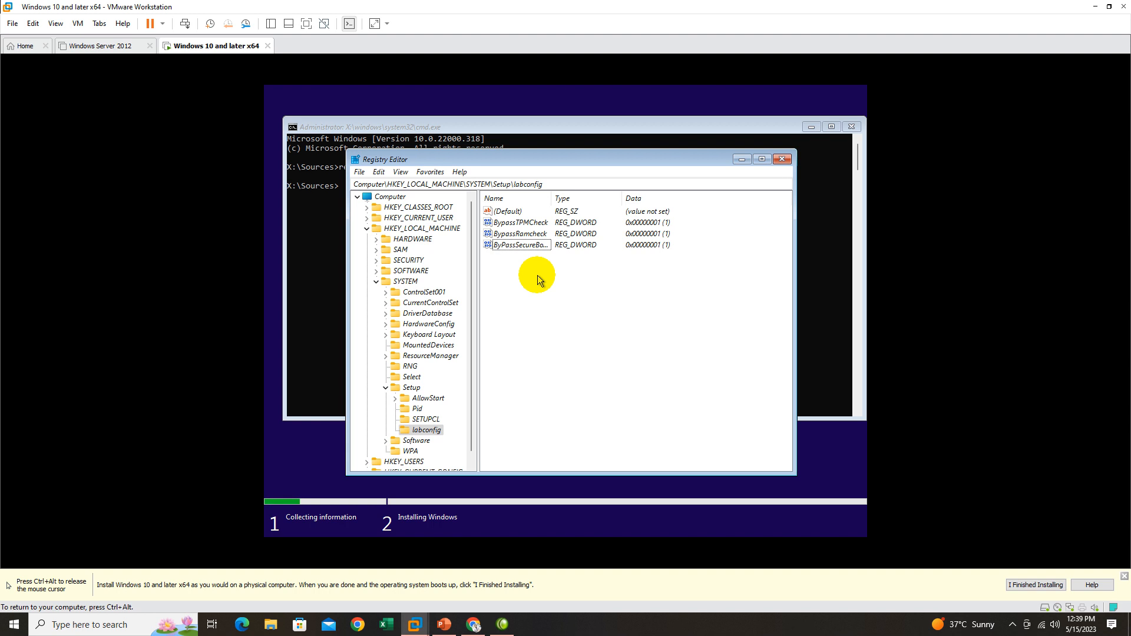
Check the value data of ByPassSecureBootCheck, BypassRamcheck and BypassTPMCheck one by one.
double_click(530, 245)
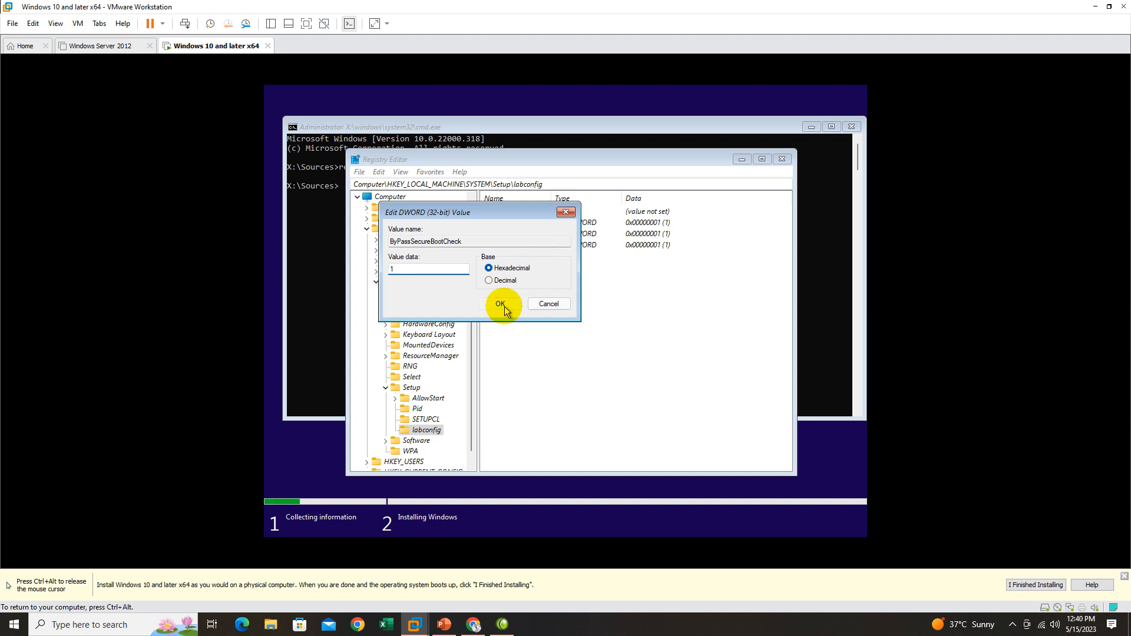
click(500, 303)
double_click(529, 233)
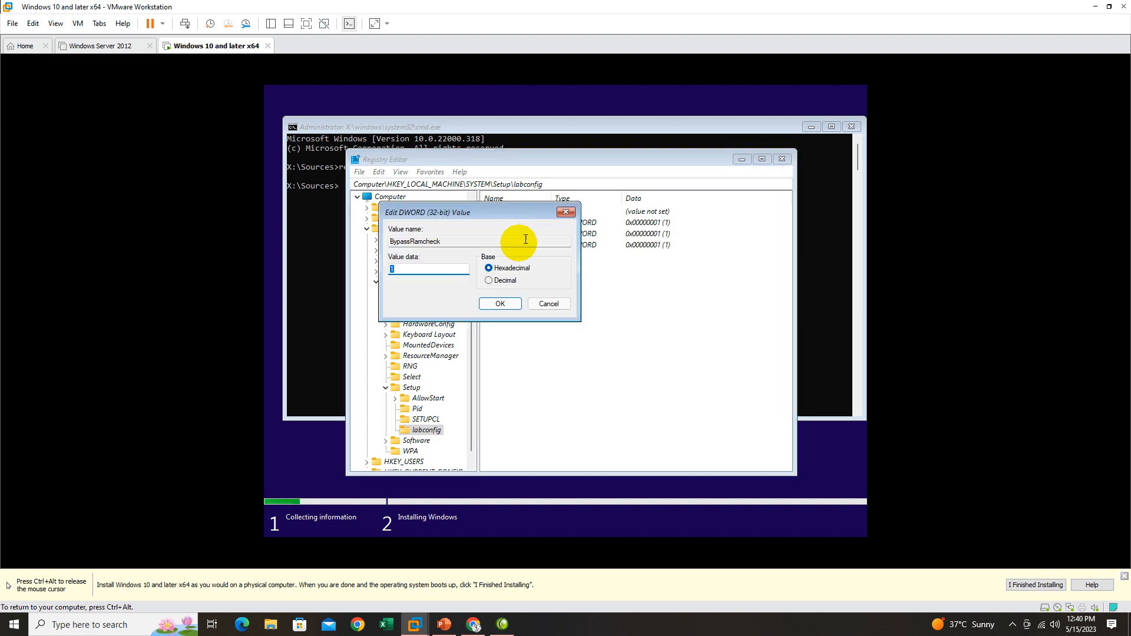
click(565, 212)
double_click(539, 224)
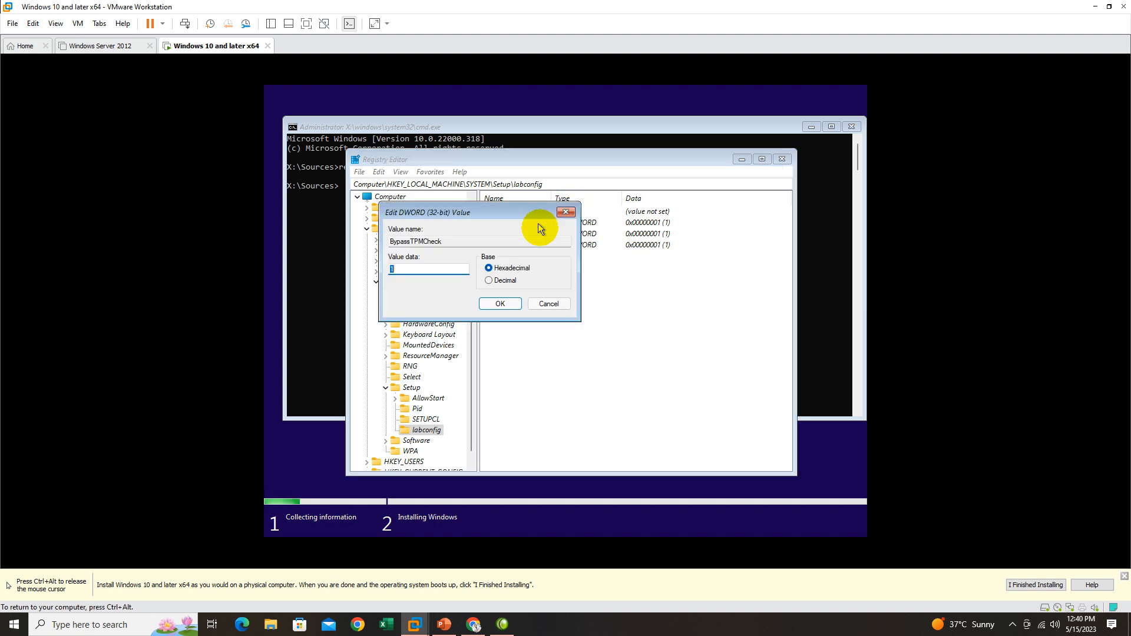
click(521, 306)
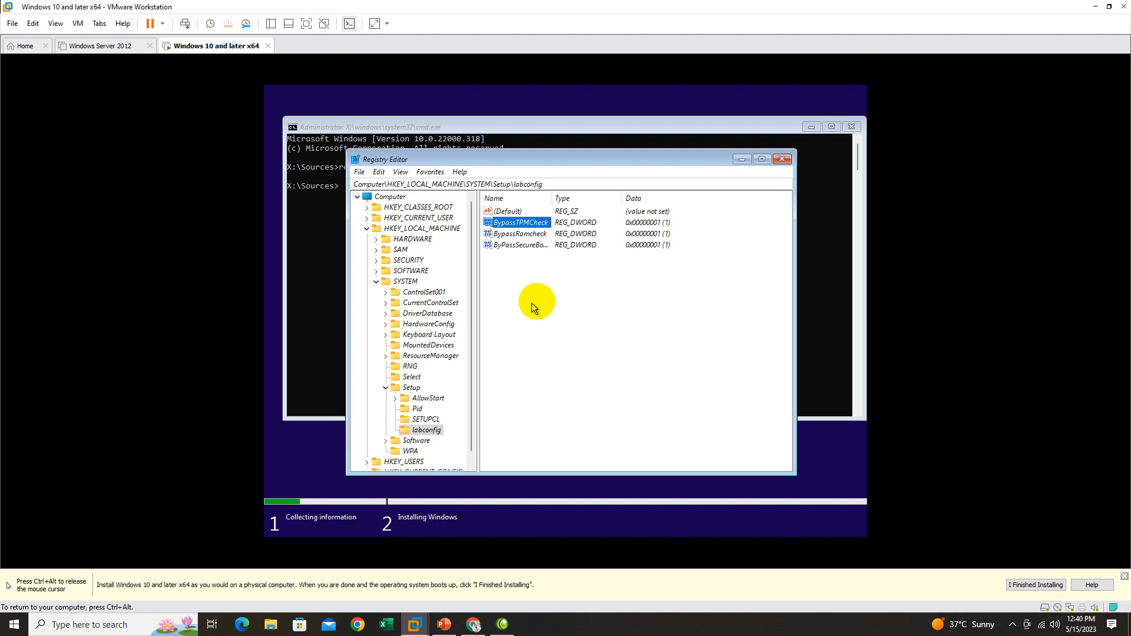
Close the Registry Editor and exit the command prompt.
click(781, 159)
click(464, 213)
text(ex)
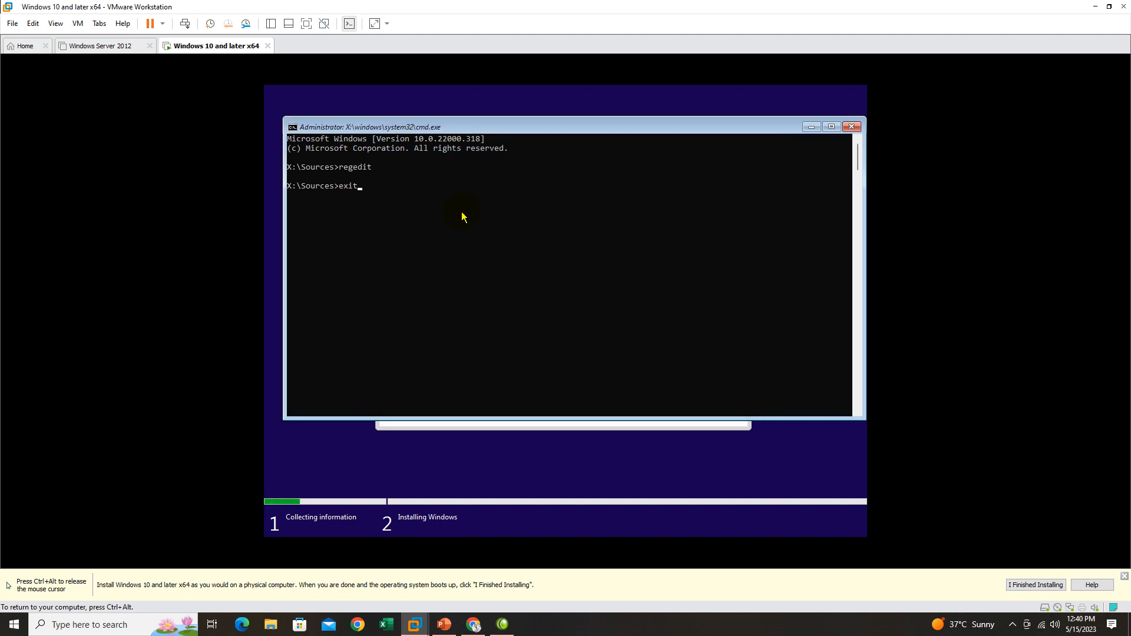
text(it)
key(Return)
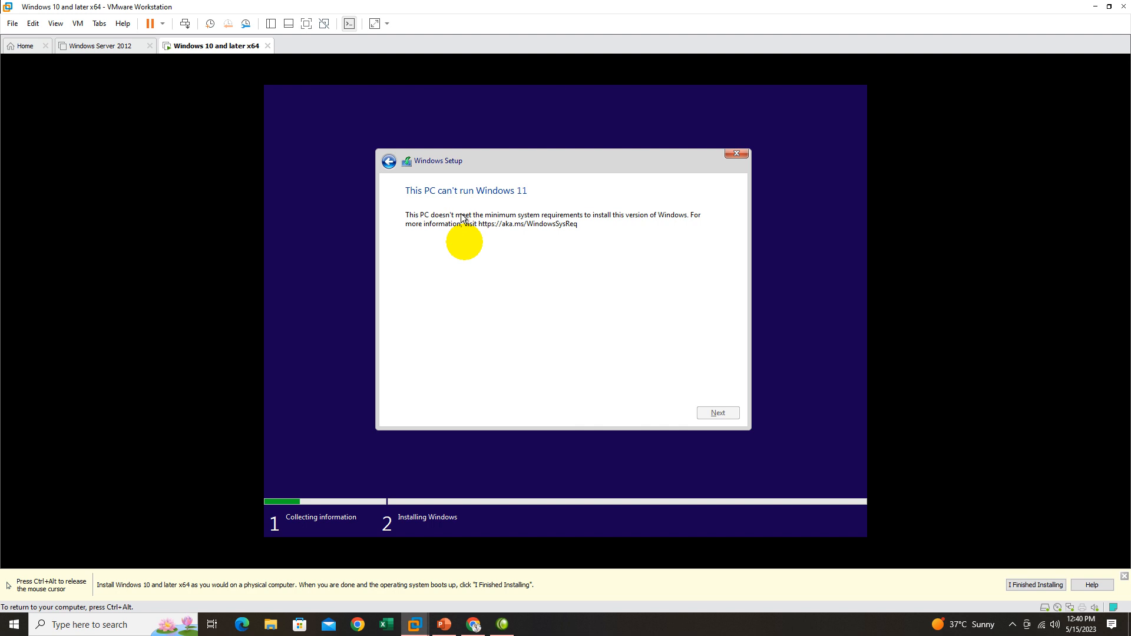
Quit the blocked Windows Setup run and start the Windows installation again.
click(736, 157)
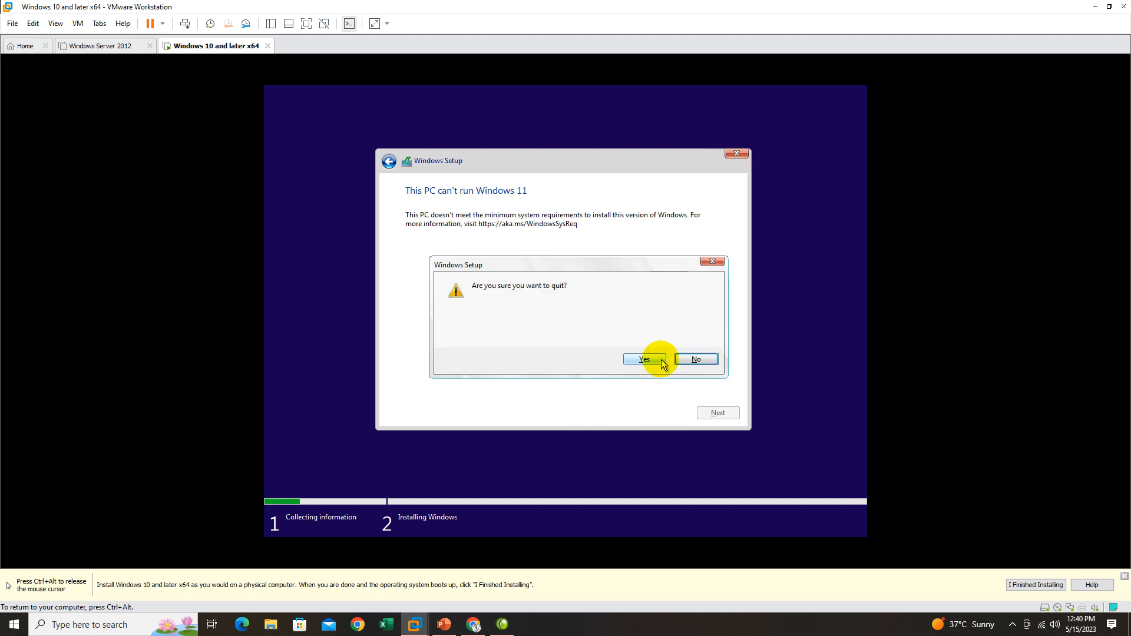
click(655, 360)
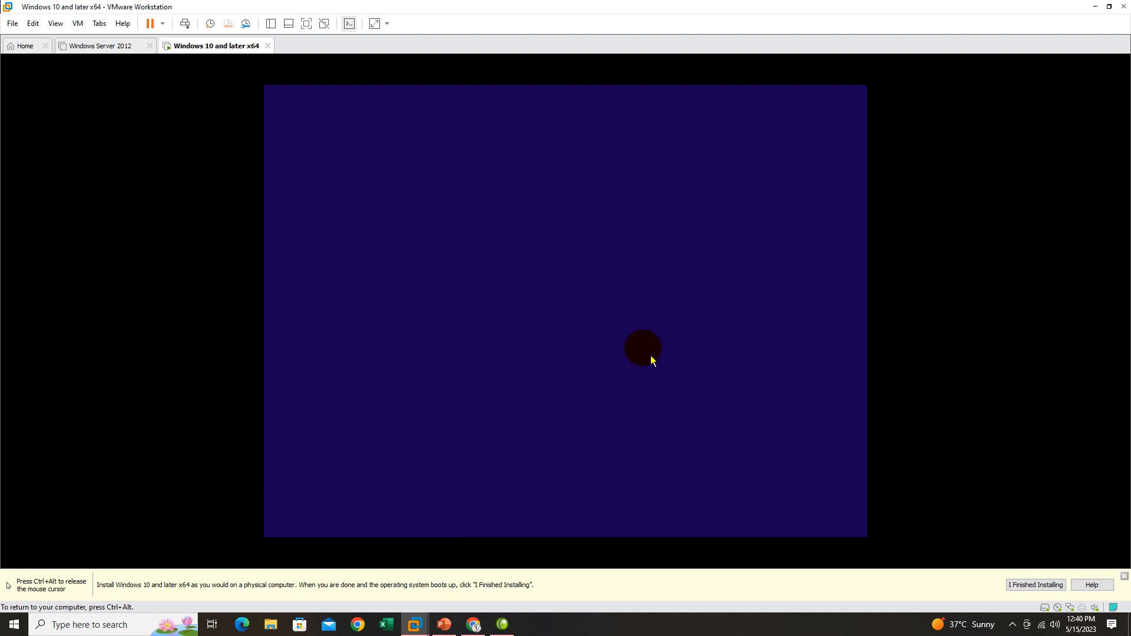
click(584, 315)
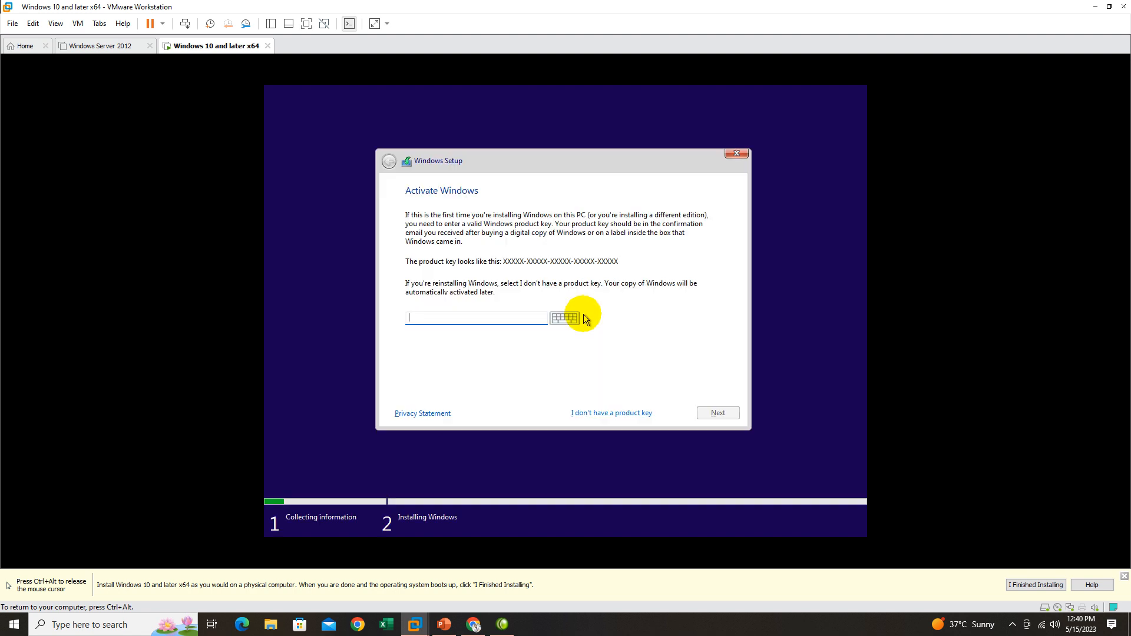
Continue without a product key and choose Windows 11 Pro as the operating system to install.
click(600, 411)
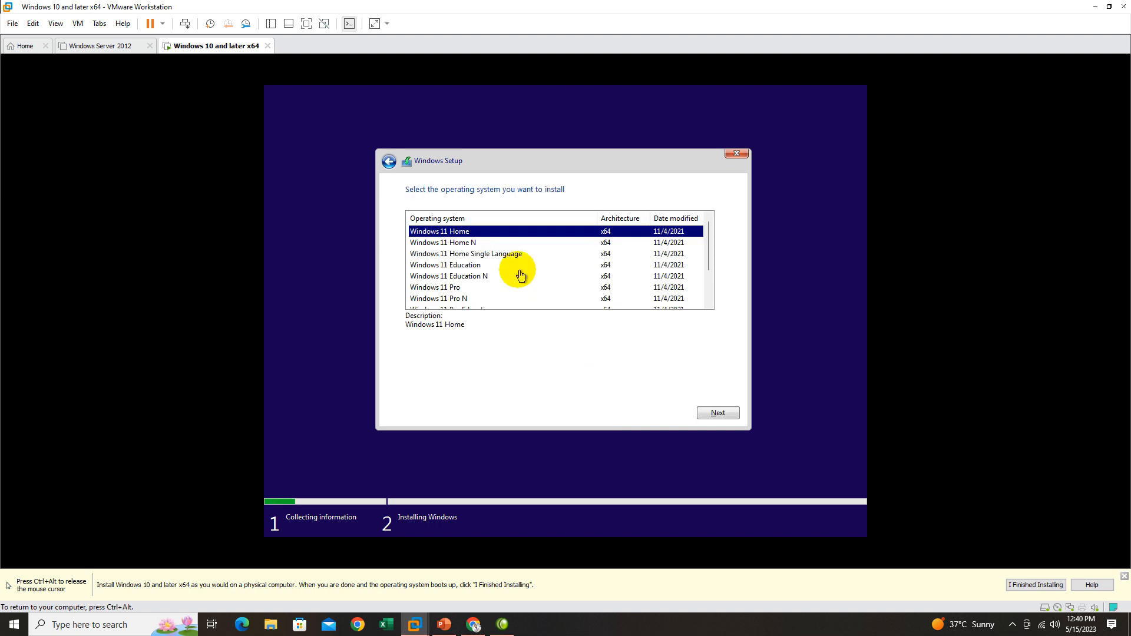
click(454, 287)
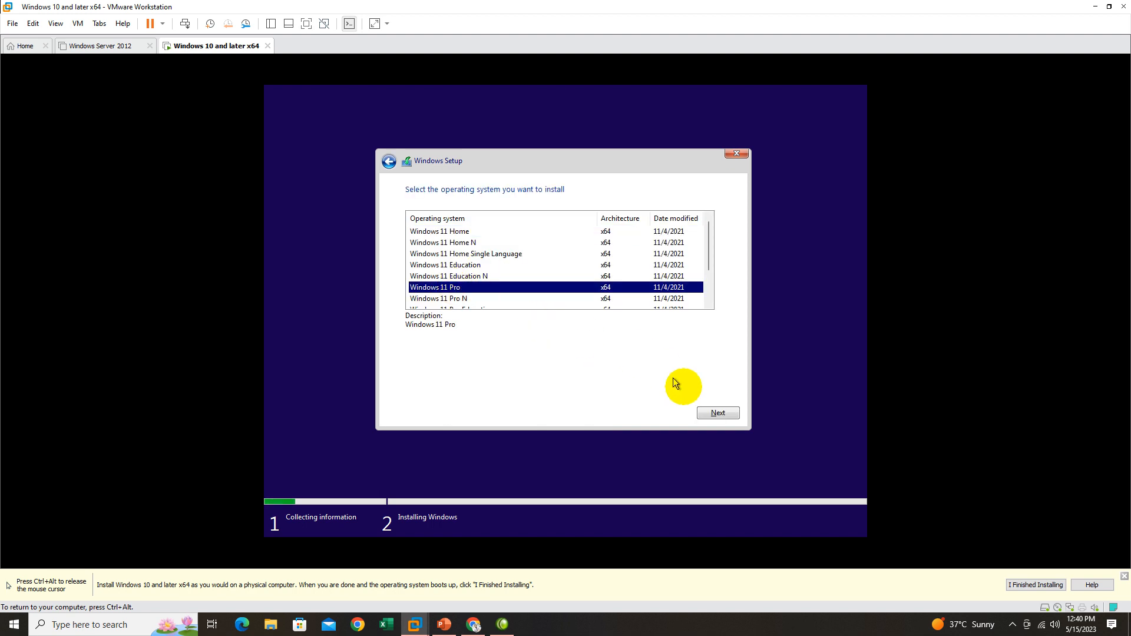
click(719, 412)
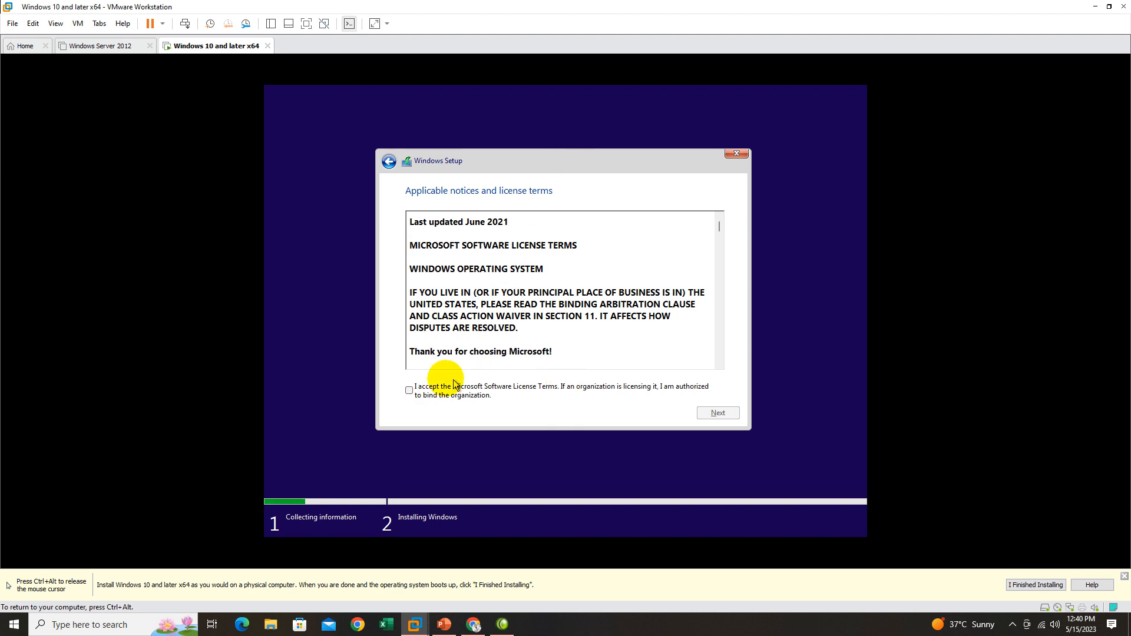
Accept the Microsoft license terms and choose the Custom: Install Windows only (advanced) installation type.
click(409, 391)
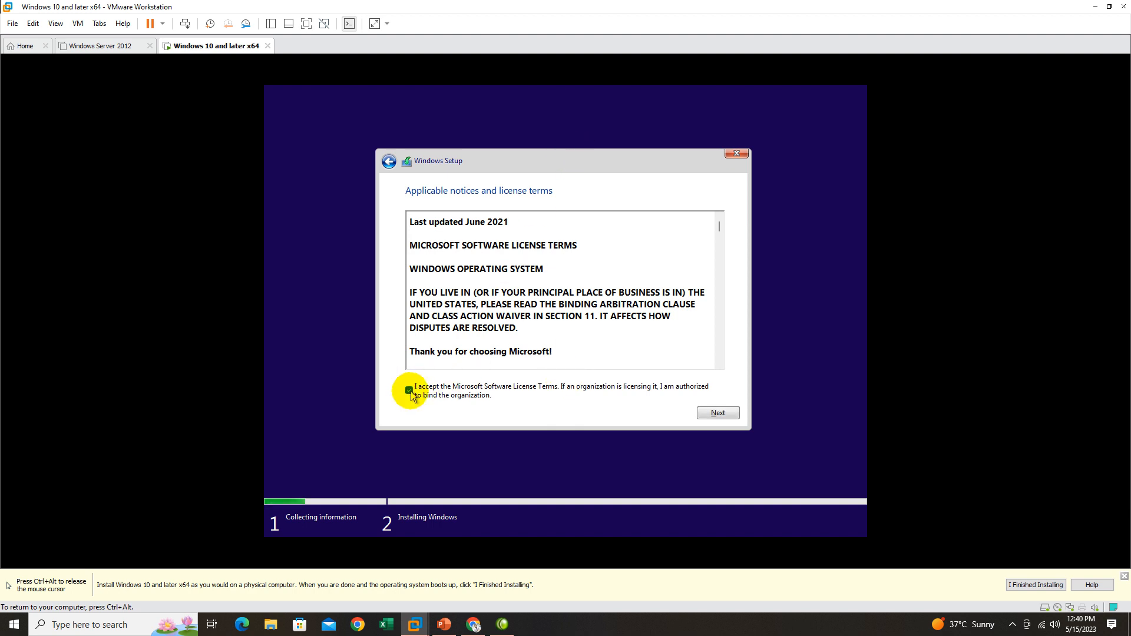
click(715, 413)
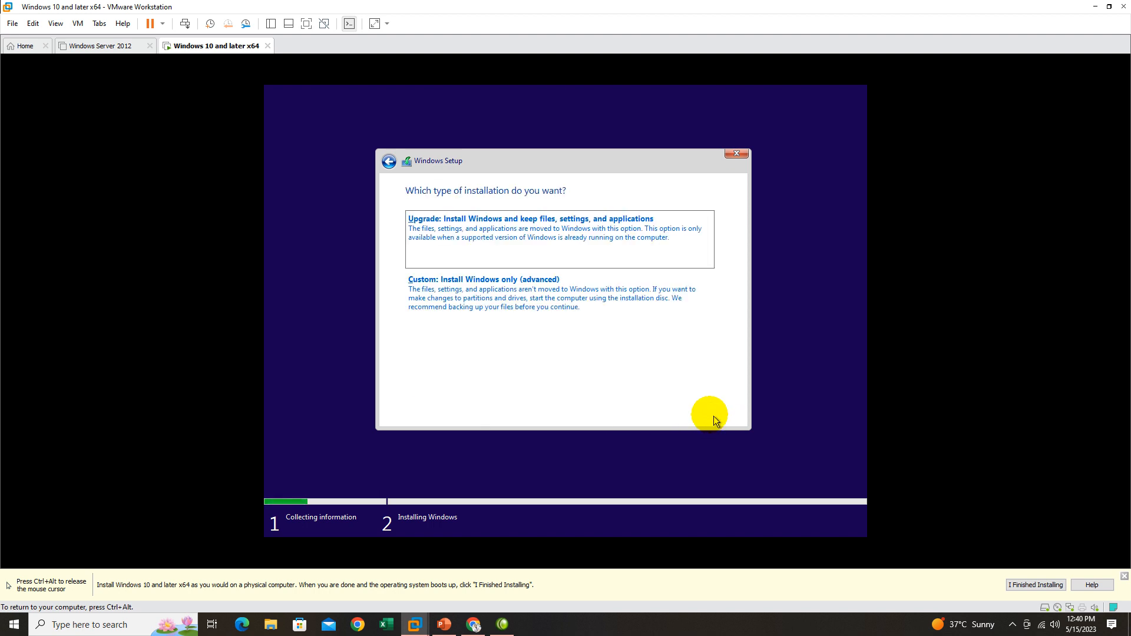
click(487, 292)
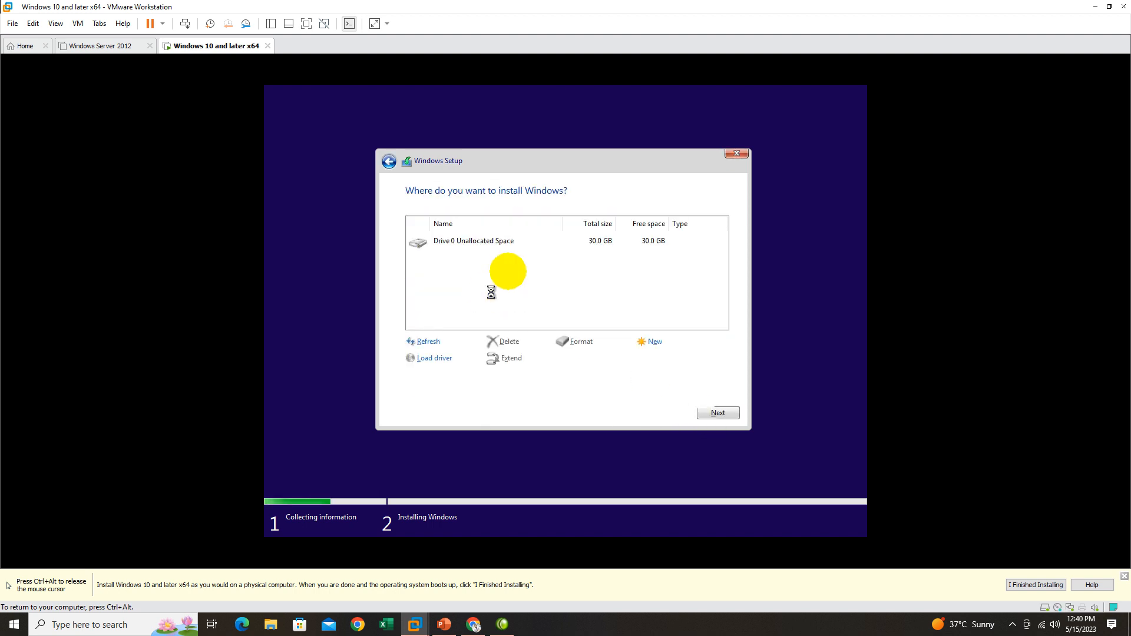
Try to create a new 200000 MB partition in the Drive 0 unallocated space.
click(549, 243)
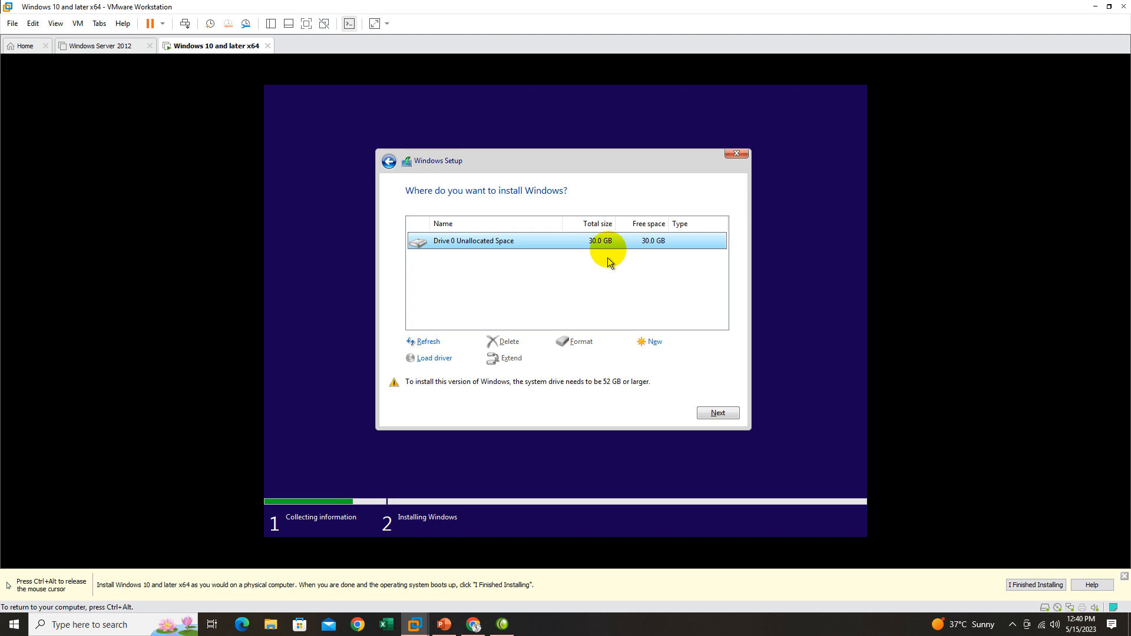
click(656, 342)
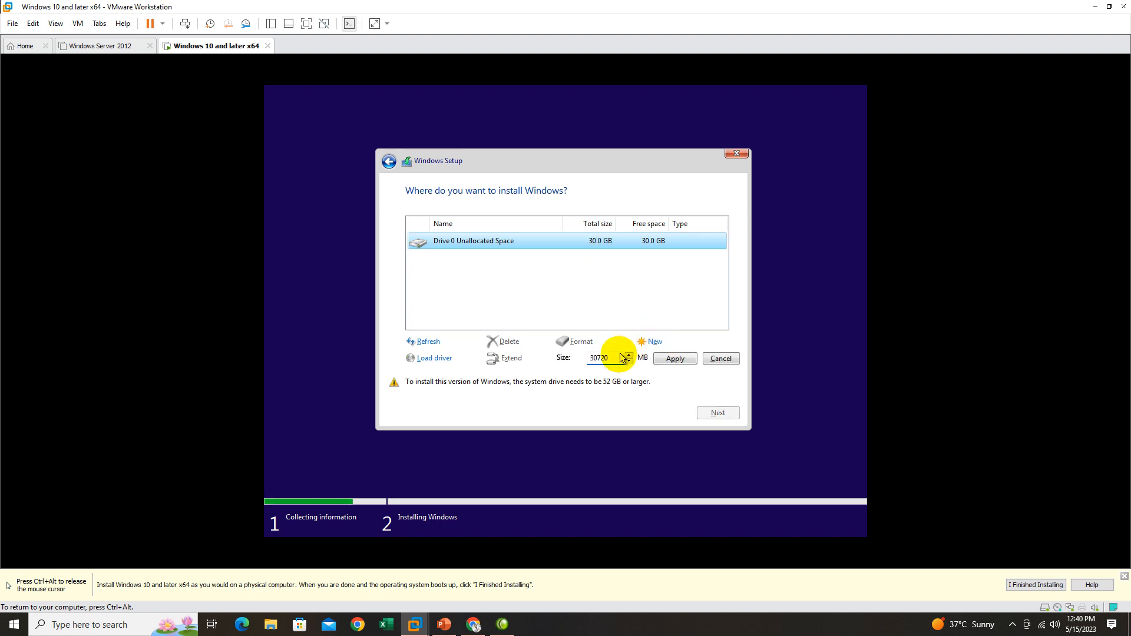
drag(615, 359, 585, 359)
click(574, 284)
double_click(612, 359)
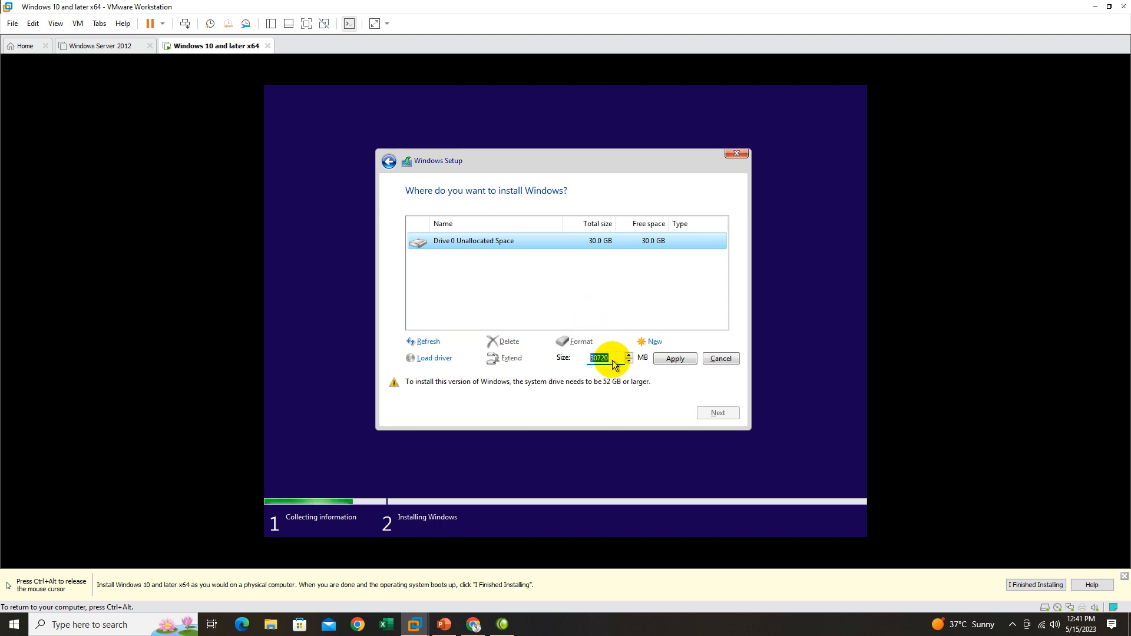
text(200000)
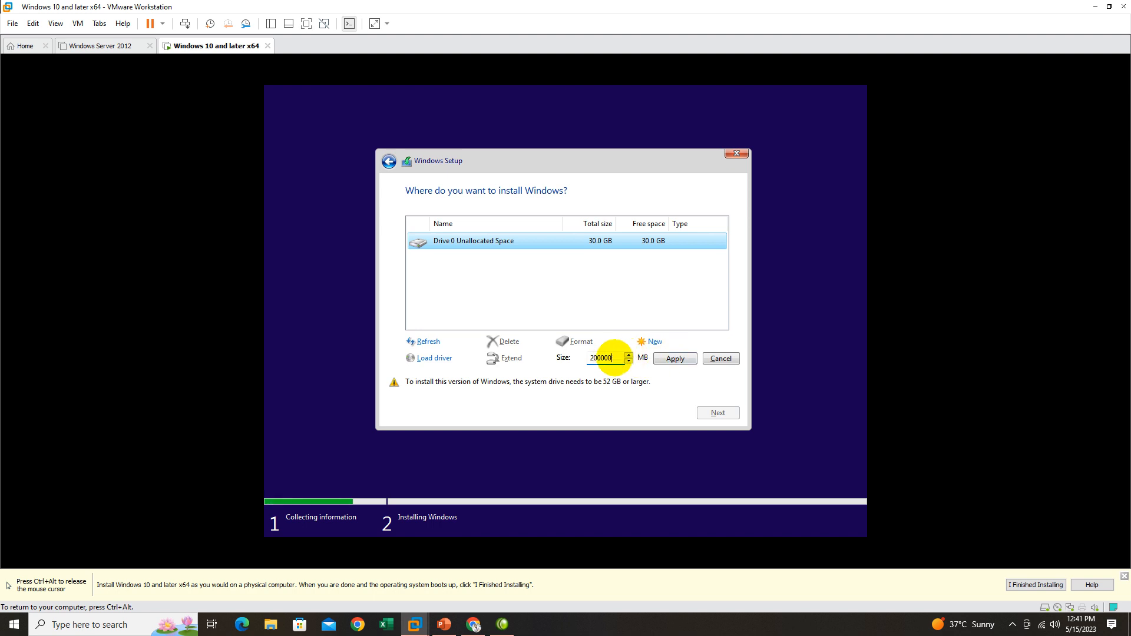
click(671, 363)
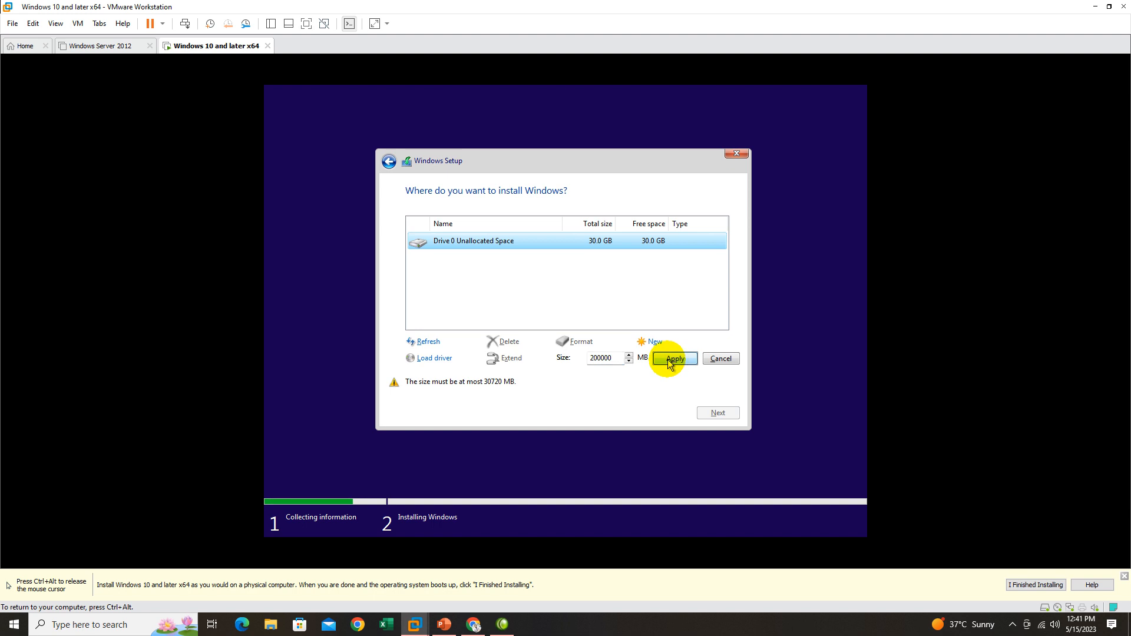
Create a primary partition of about 19.4 GB on Drive 0 and go through the drive's resulting entries one by one.
drag(607, 358, 585, 361)
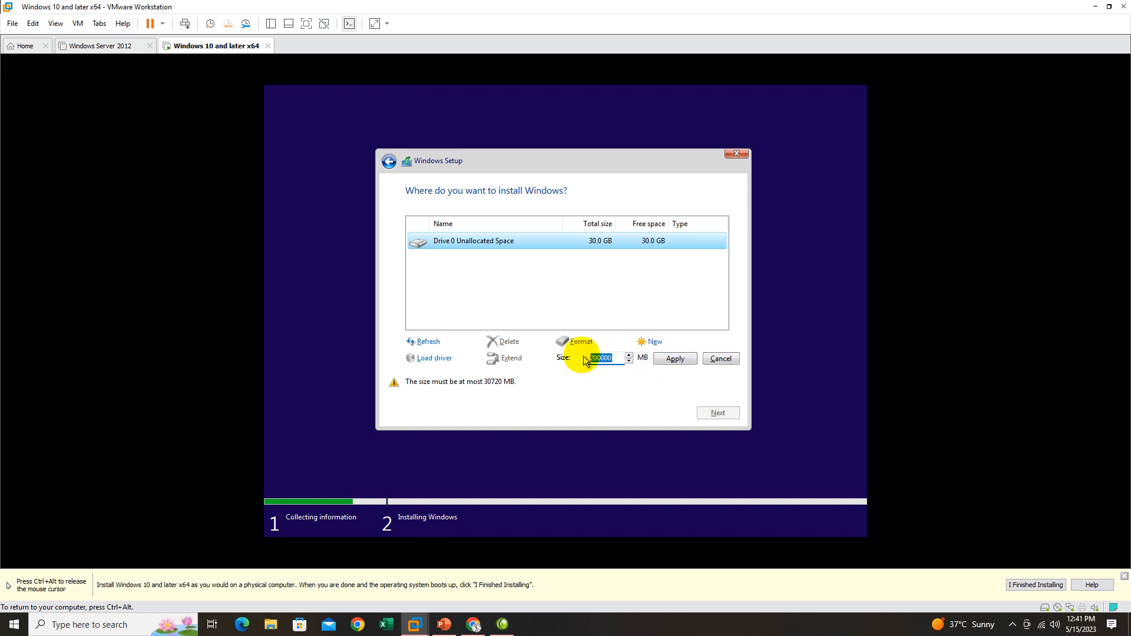
text(2000)
click(675, 360)
click(653, 358)
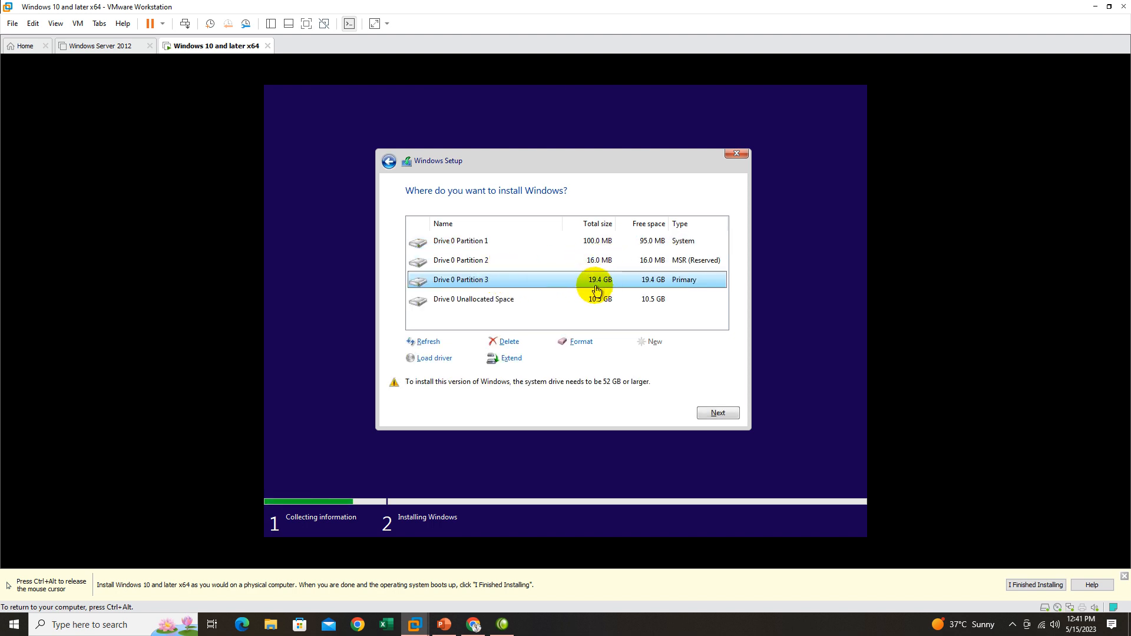
click(593, 244)
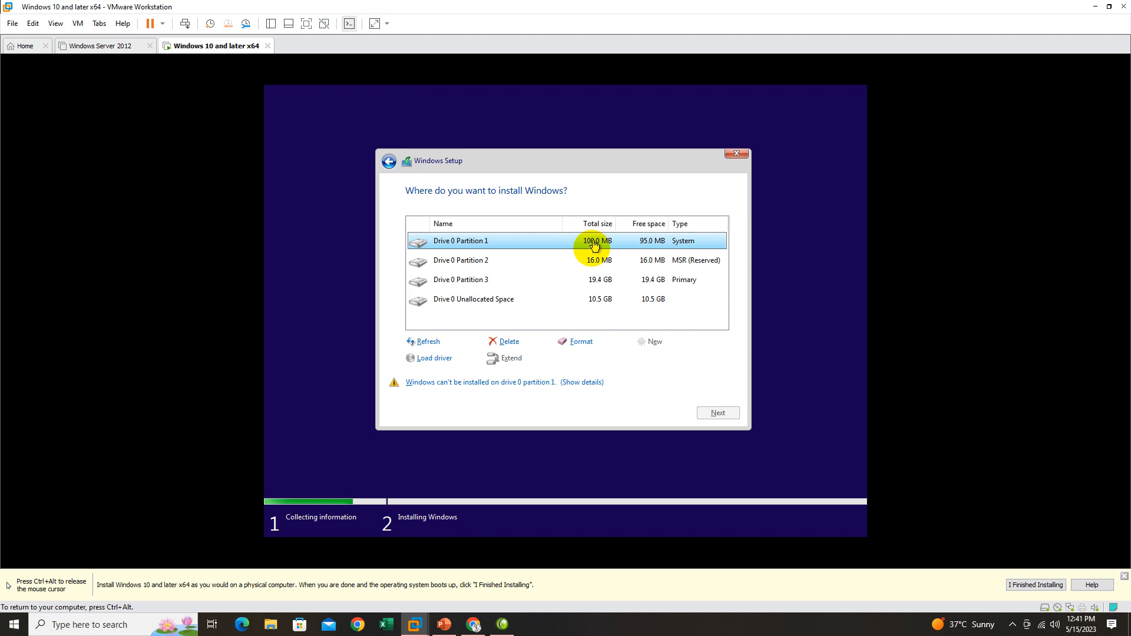
click(594, 261)
click(593, 283)
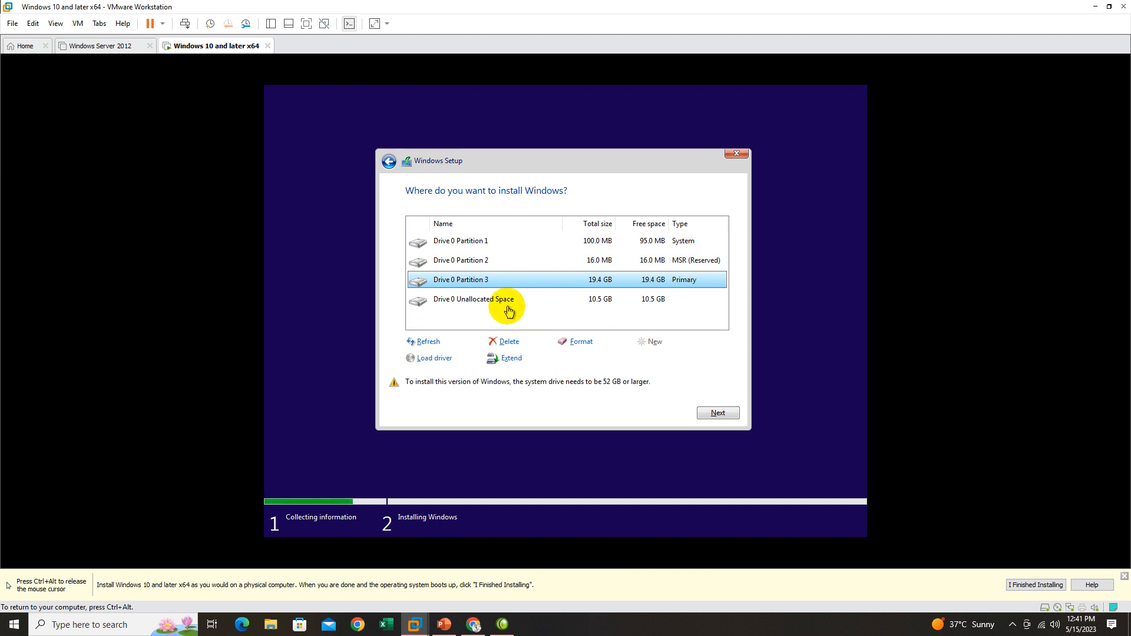
click(600, 301)
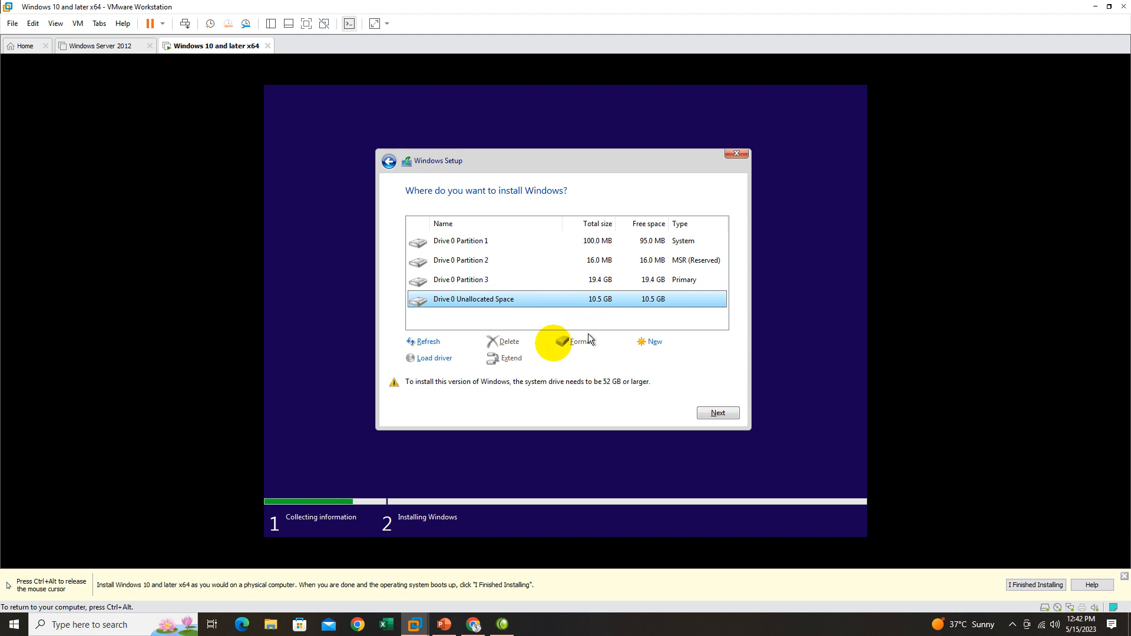
Delete Drive 0 partitions 3, 2 and 1 so the whole drive is unallocated space again.
click(577, 285)
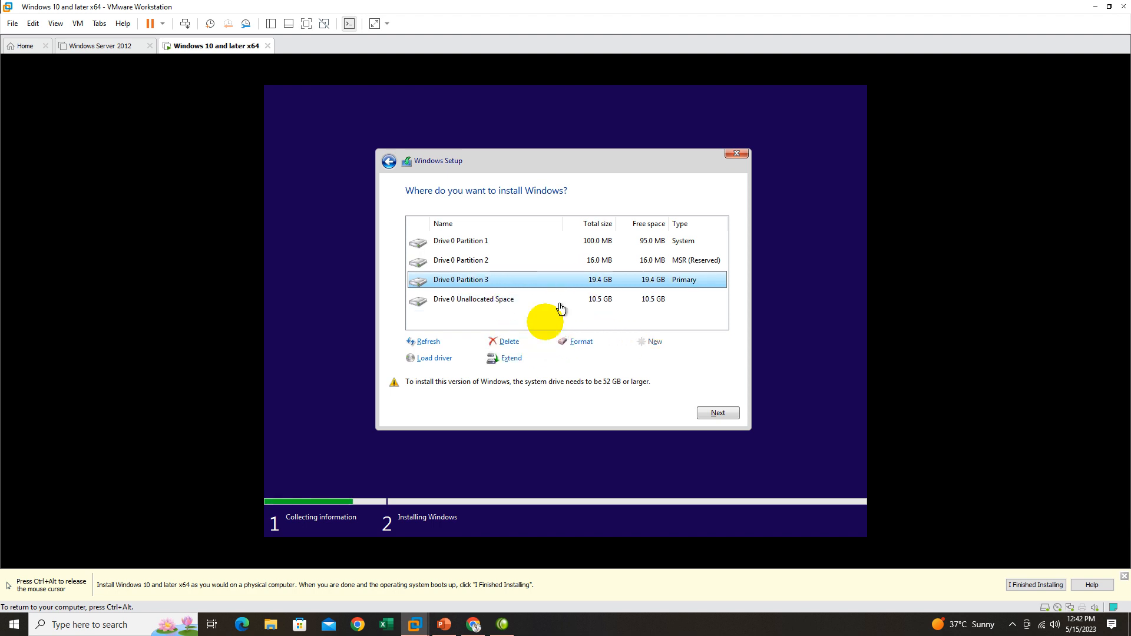
click(511, 342)
click(634, 359)
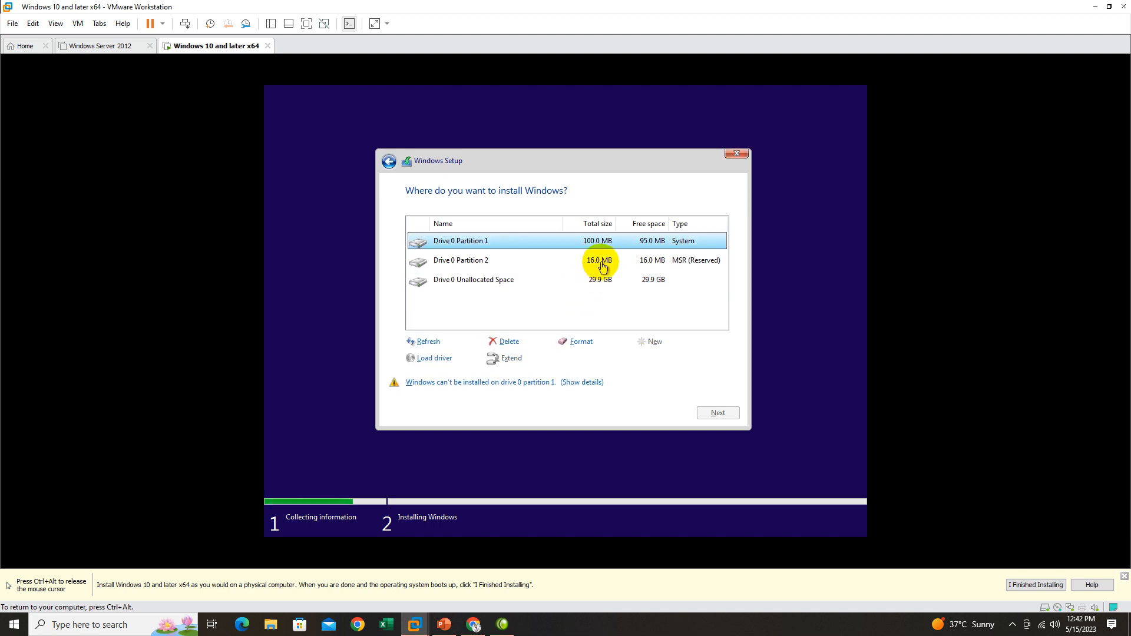
click(603, 267)
click(508, 341)
click(644, 356)
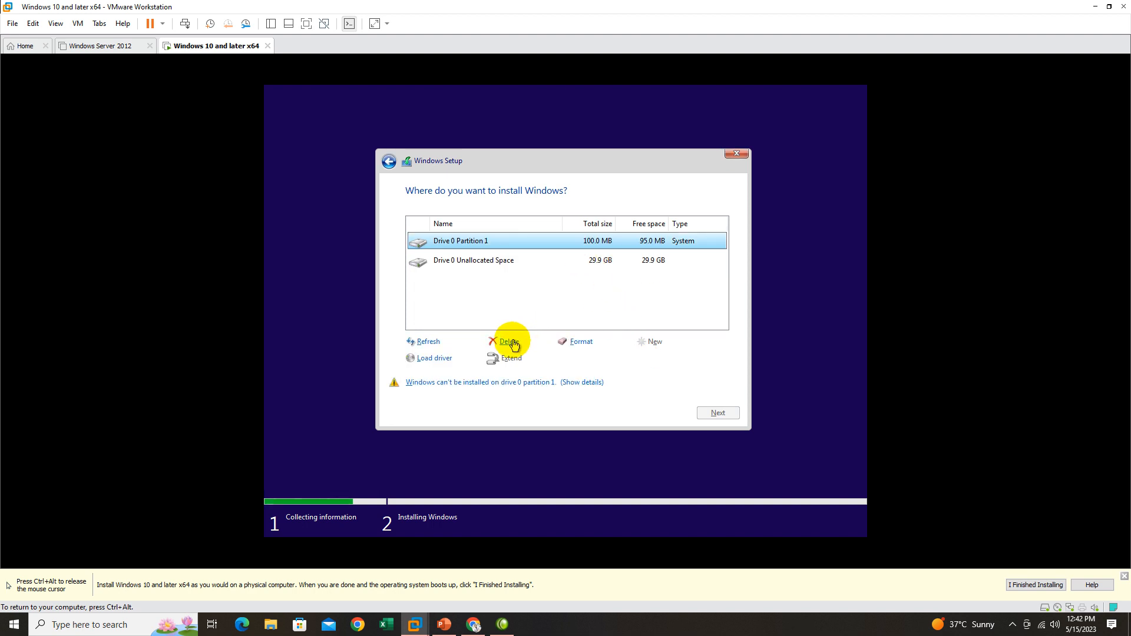
click(510, 343)
click(660, 360)
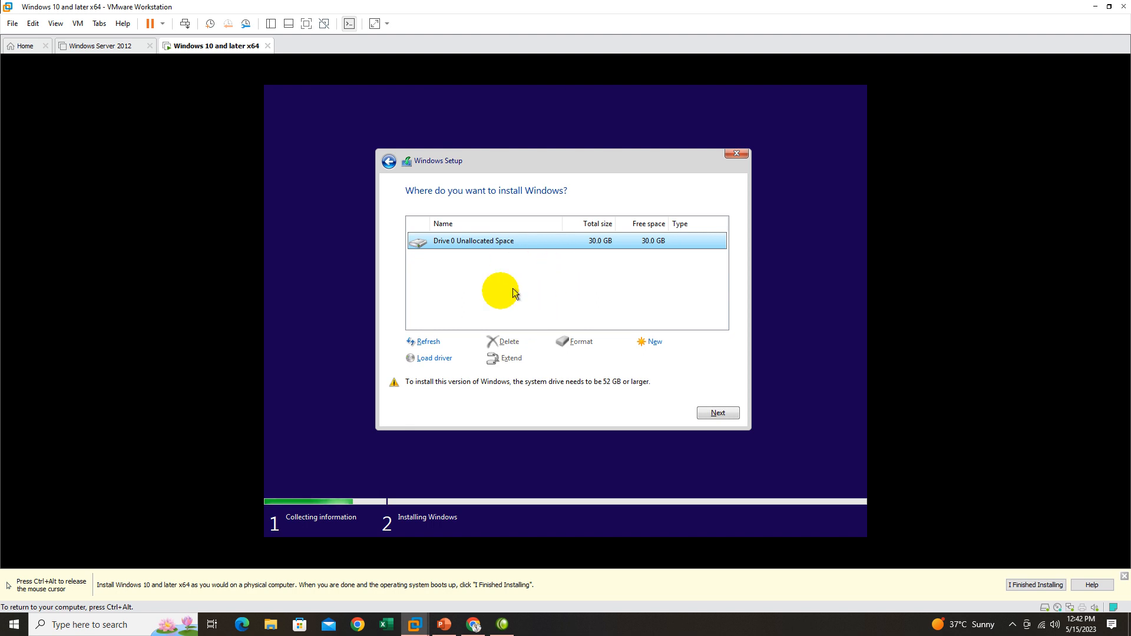
Create a new partition from all the unallocated space on Drive 0 and start installing Windows on the primary partition.
click(651, 342)
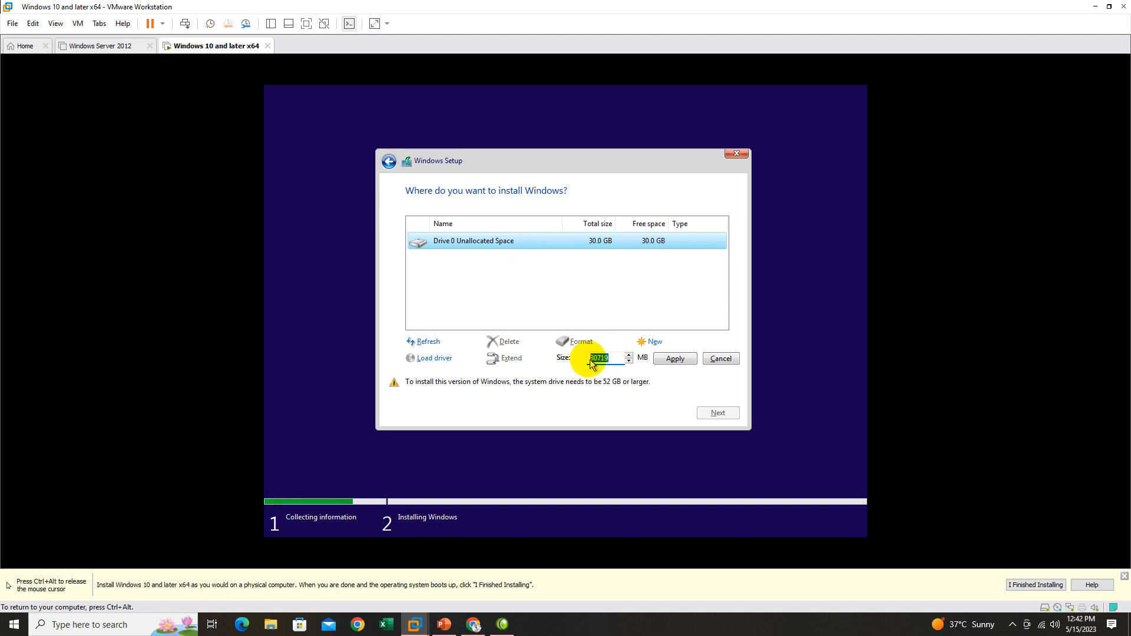
click(676, 358)
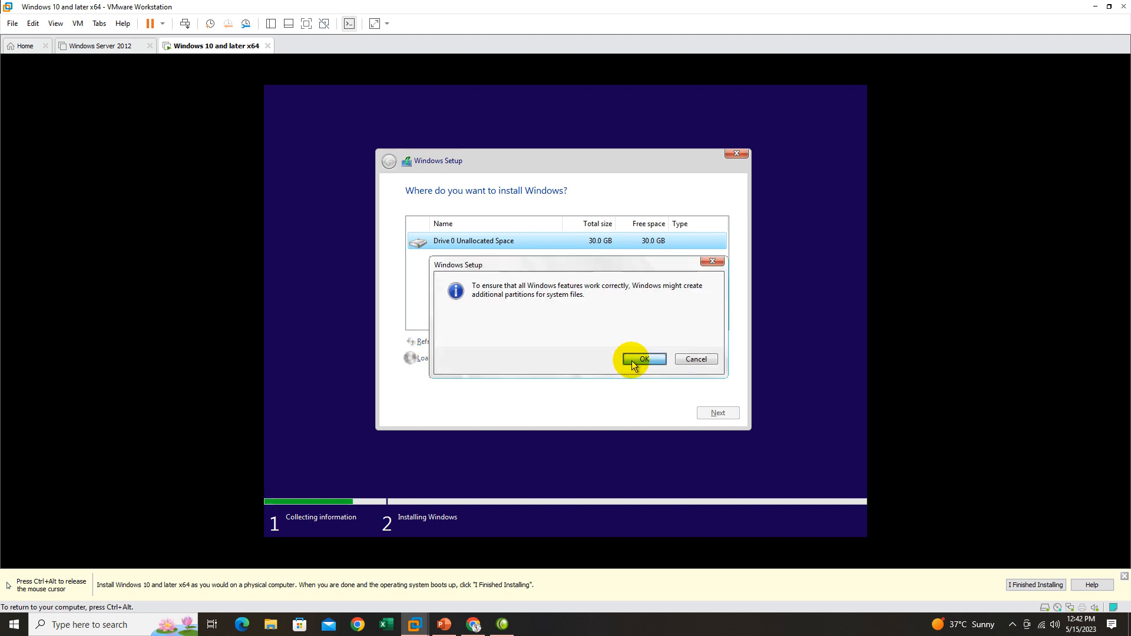
click(633, 360)
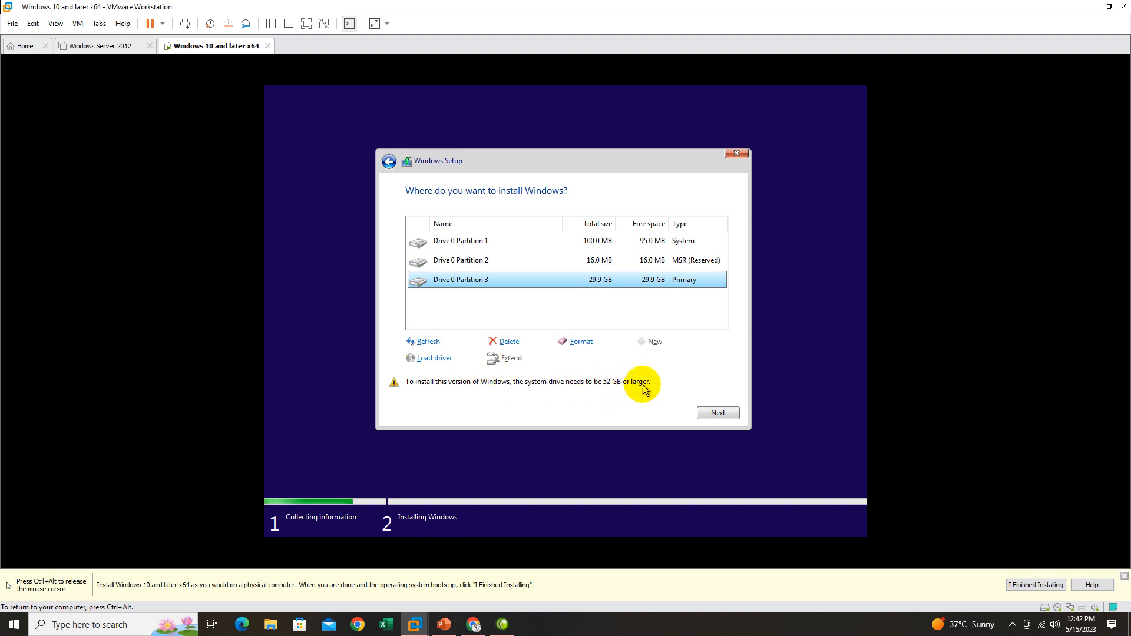
click(722, 415)
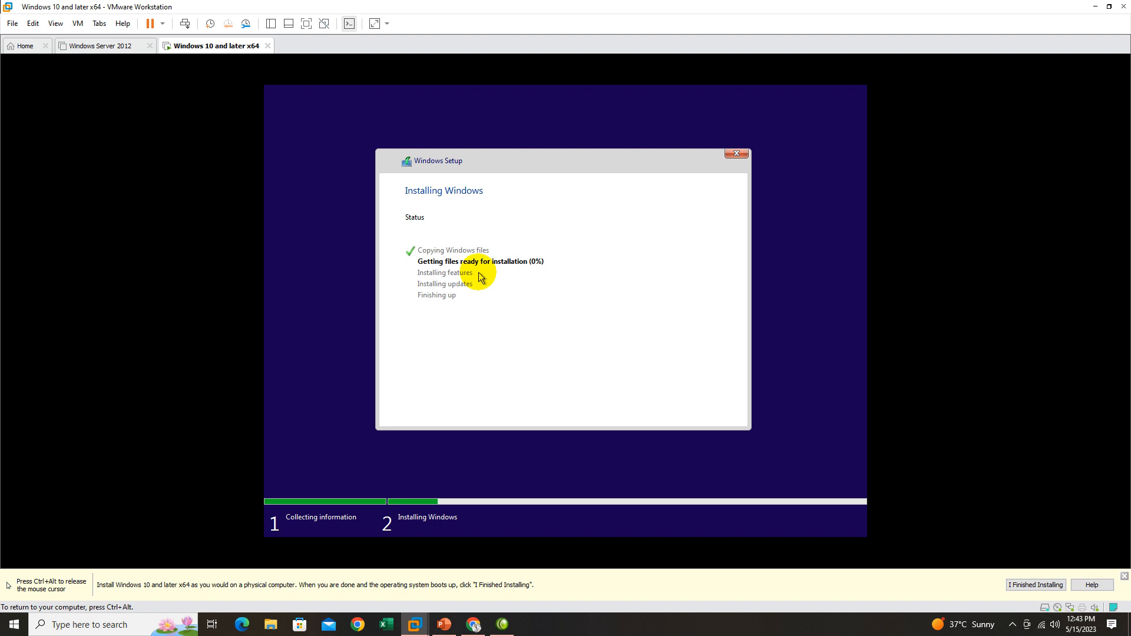
key(ctrl+alt)
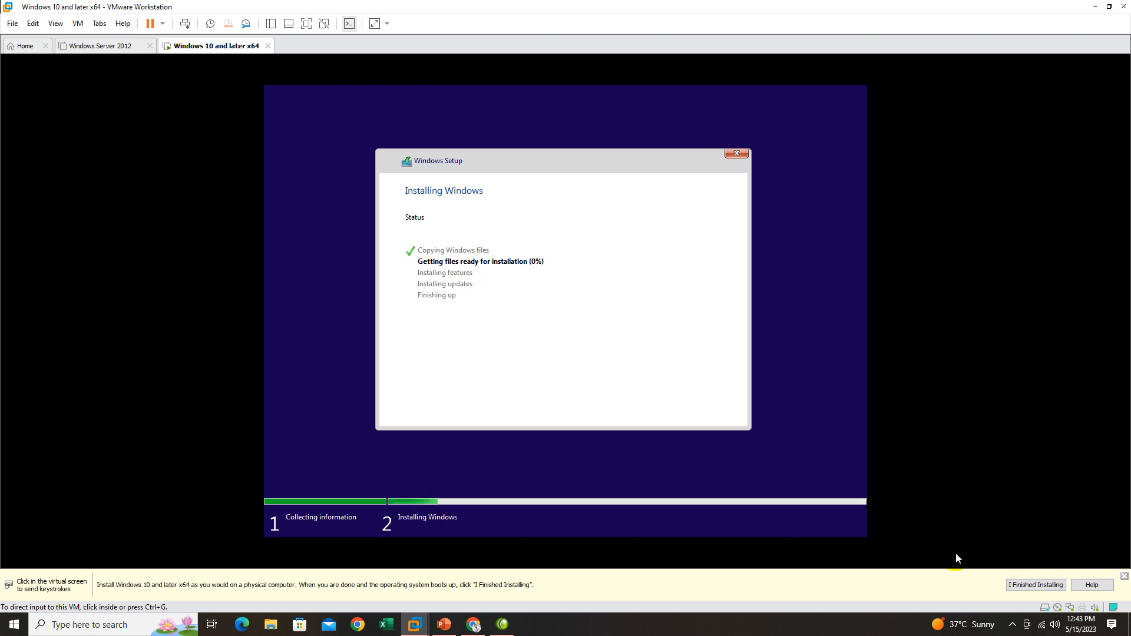
click(1013, 625)
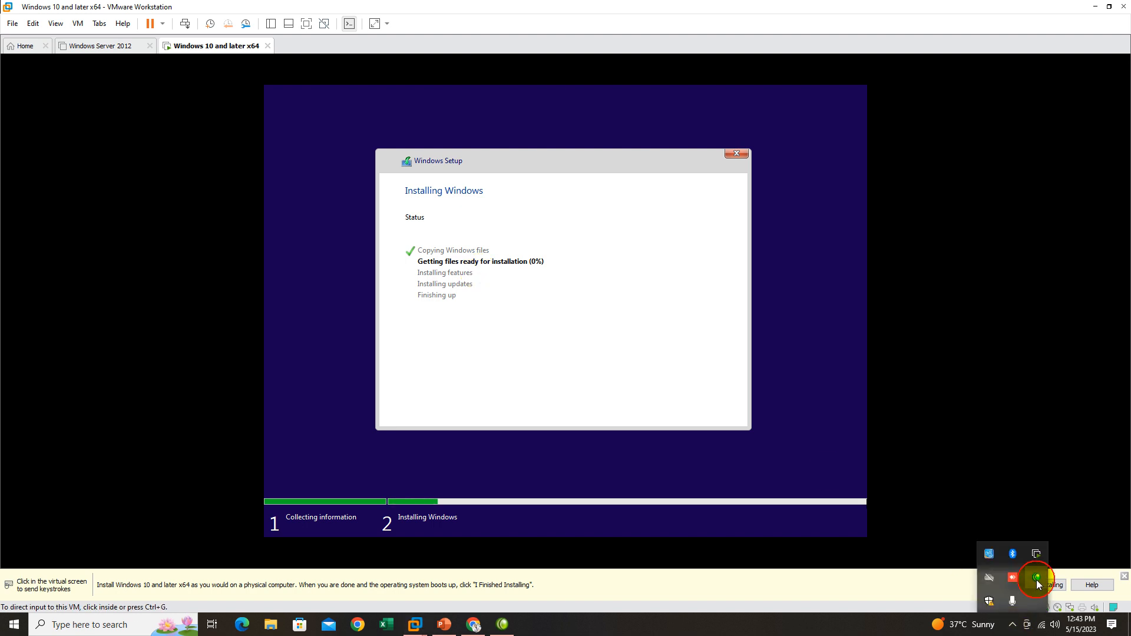
click(1037, 580)
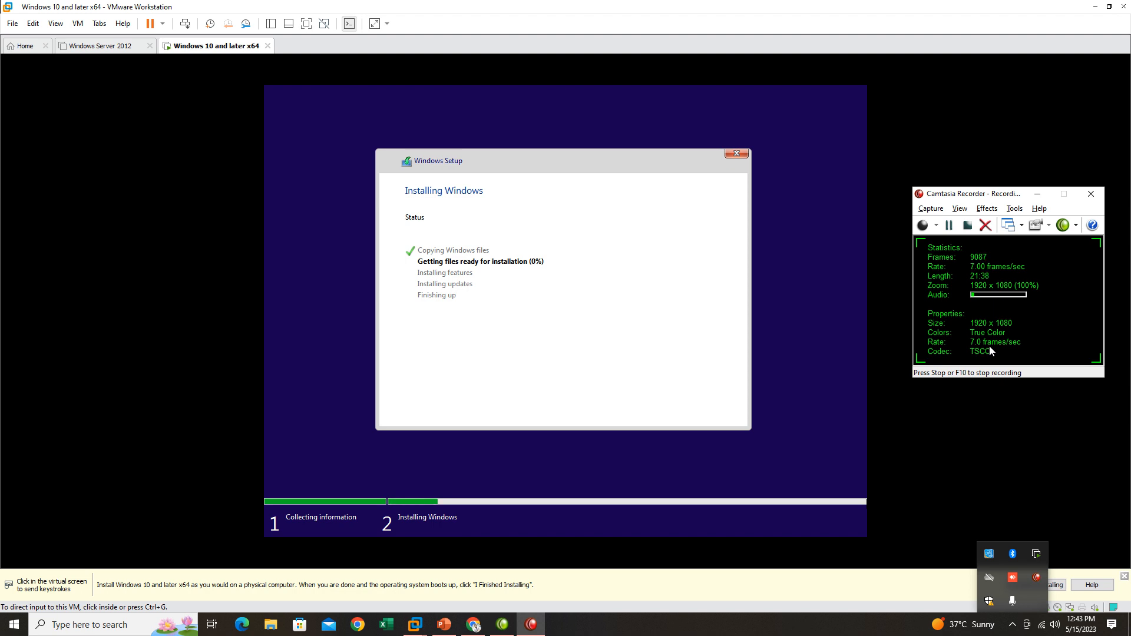
click(948, 232)
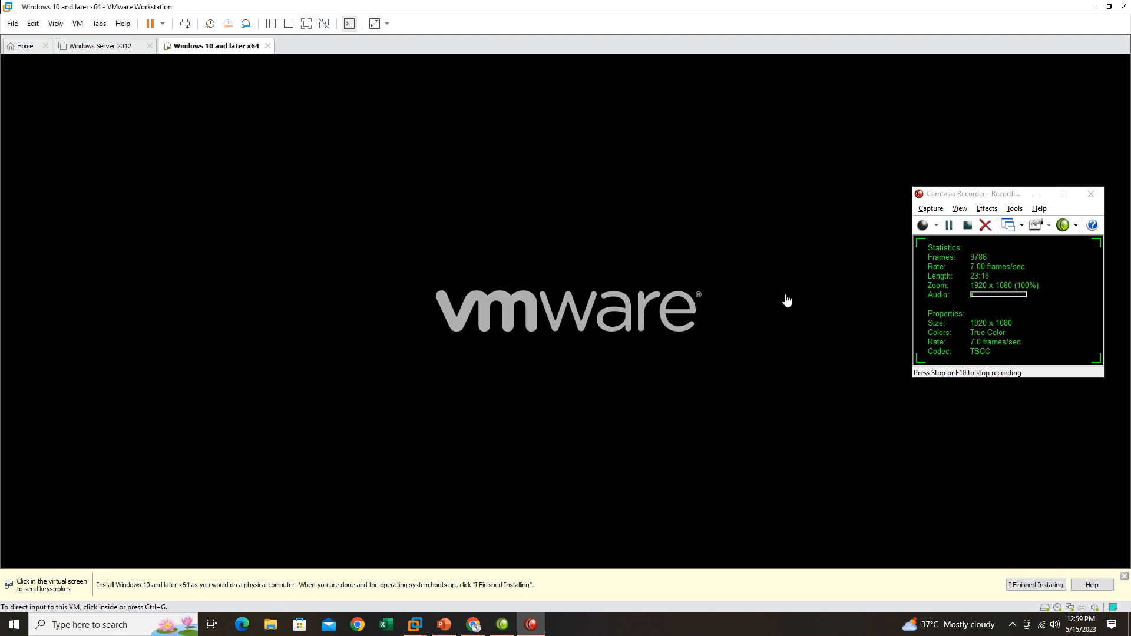
click(662, 301)
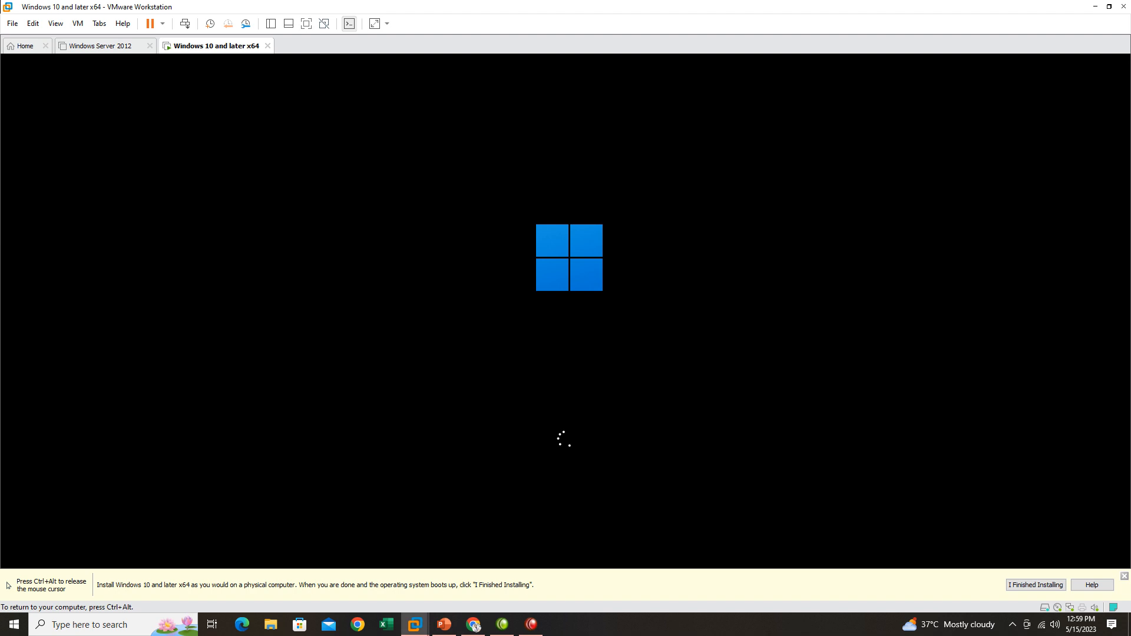
key(ctrl+alt)
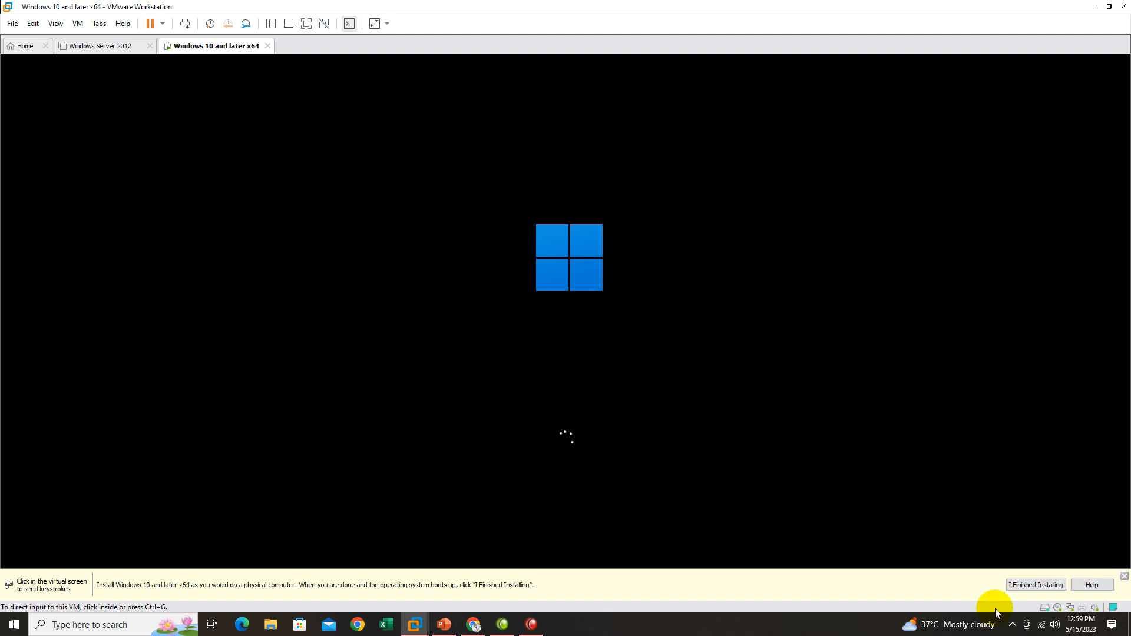
click(1013, 630)
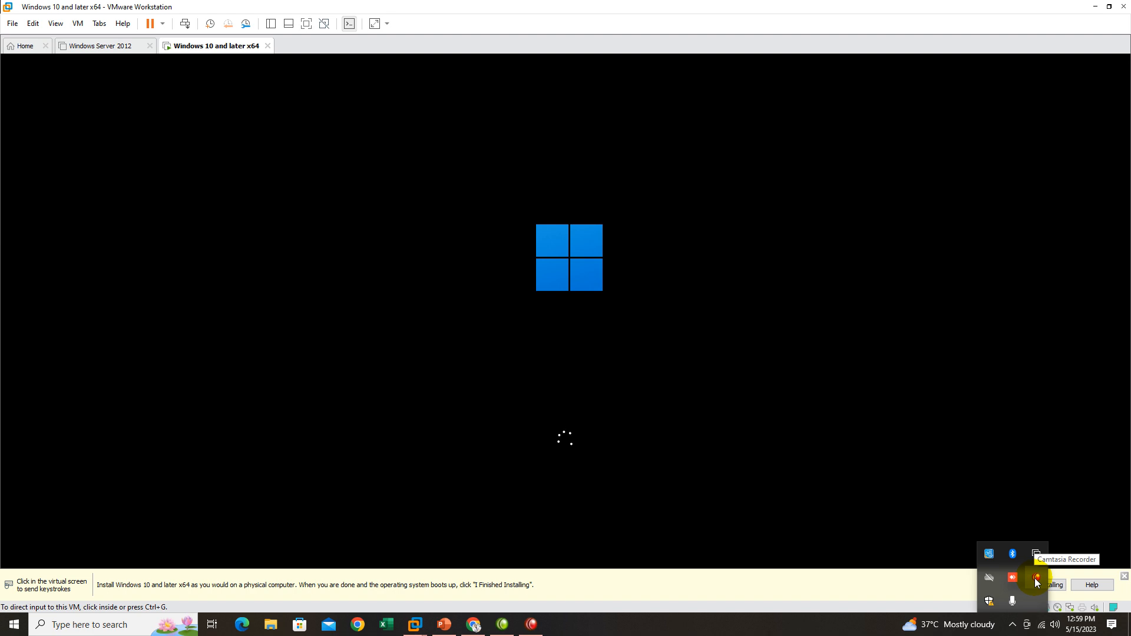
click(1037, 580)
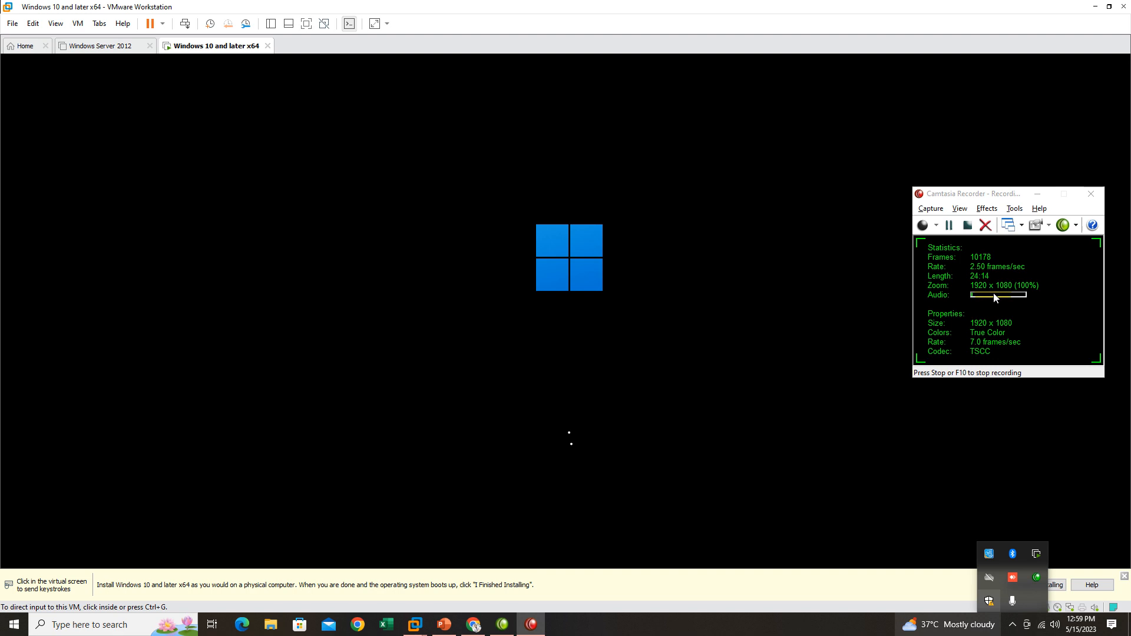
click(1011, 629)
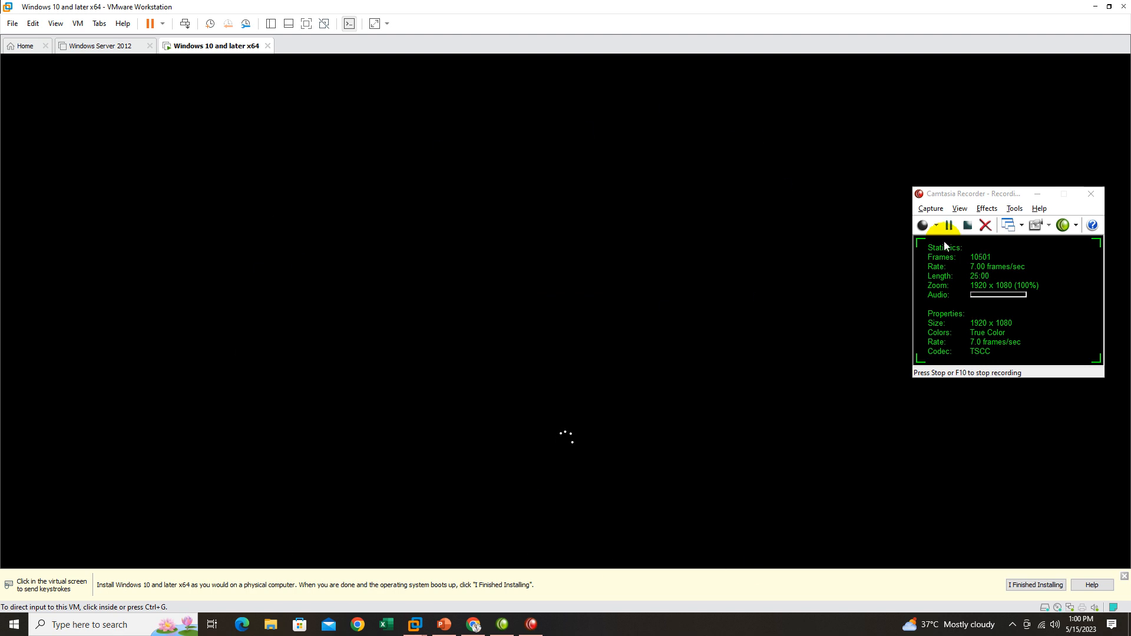
click(948, 226)
click(950, 224)
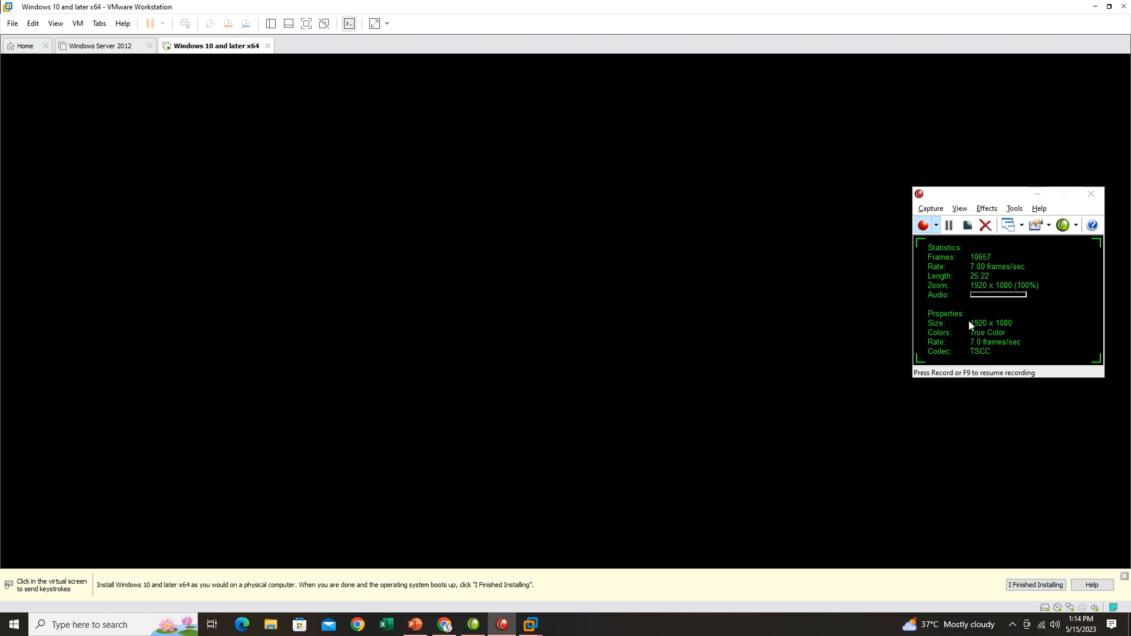
key(F9)
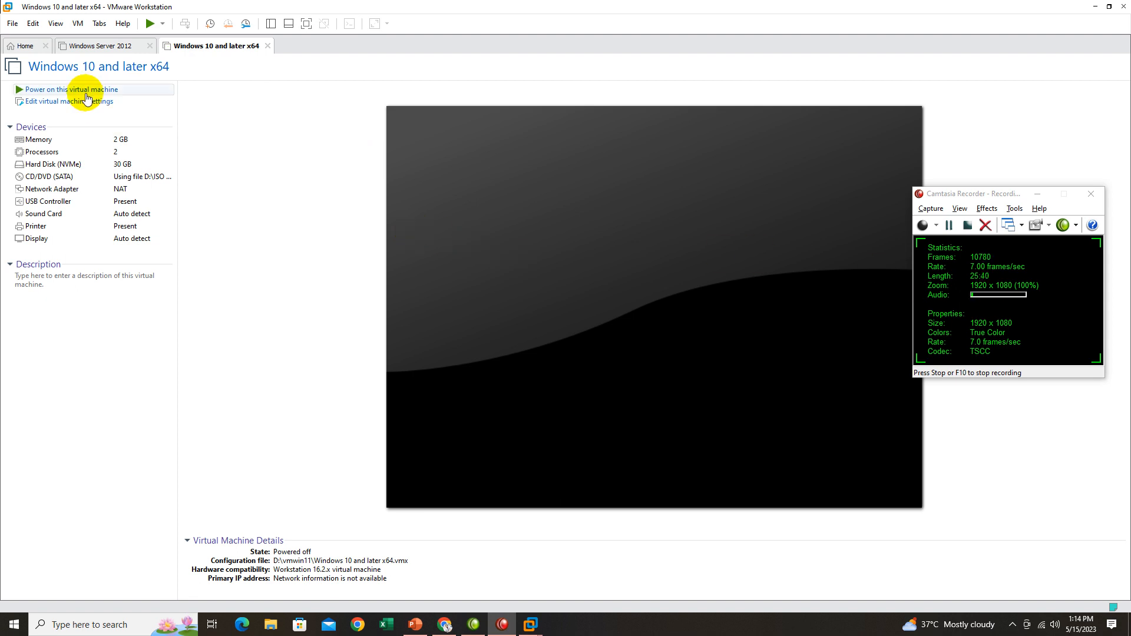
Power on the Windows 10 and later x64 virtual machine so it boots from its installed disk.
click(83, 89)
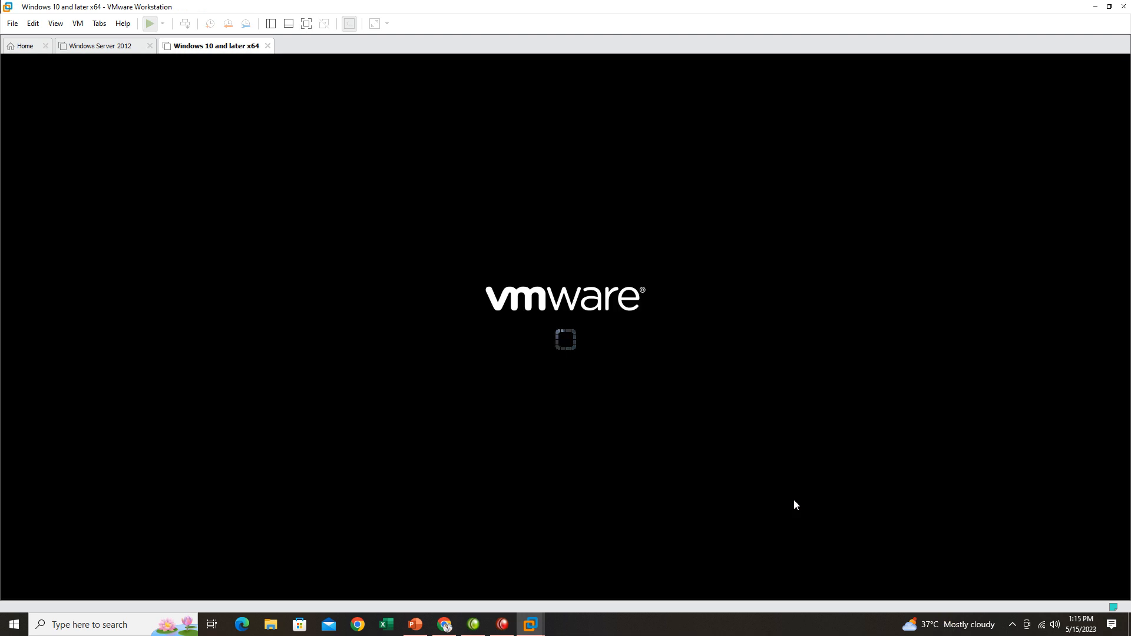
click(1011, 625)
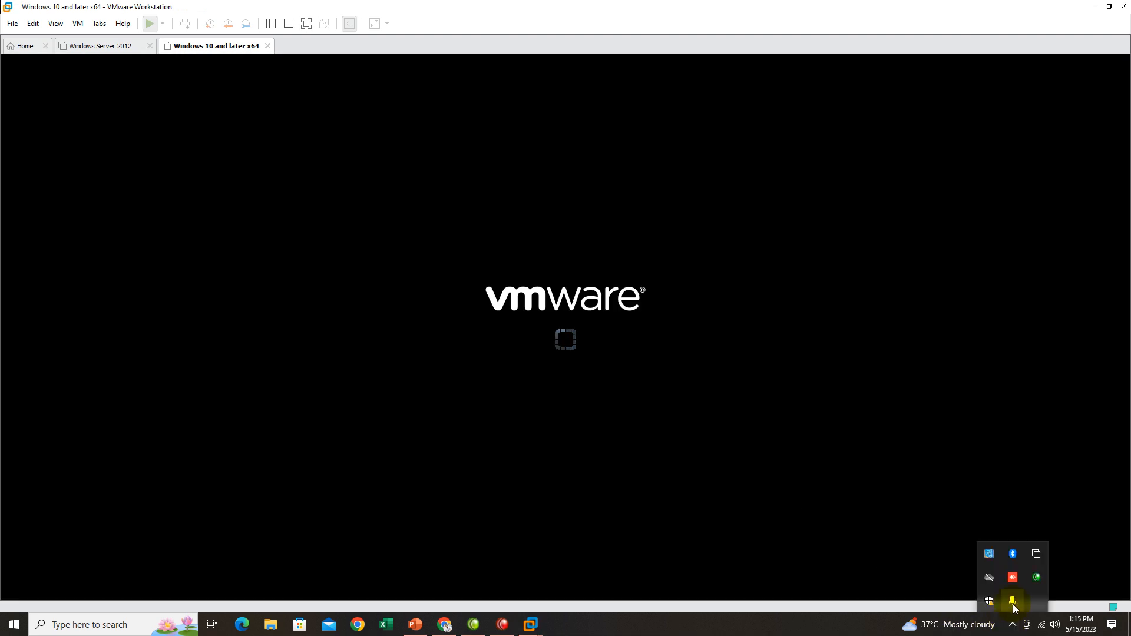
click(1036, 577)
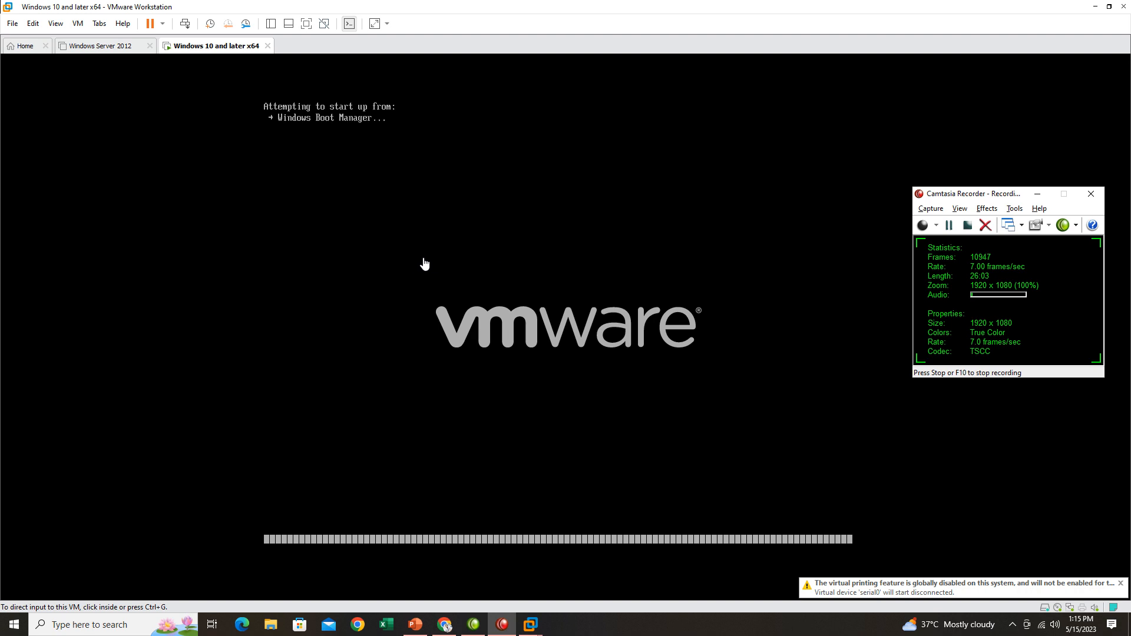
click(588, 301)
click(588, 272)
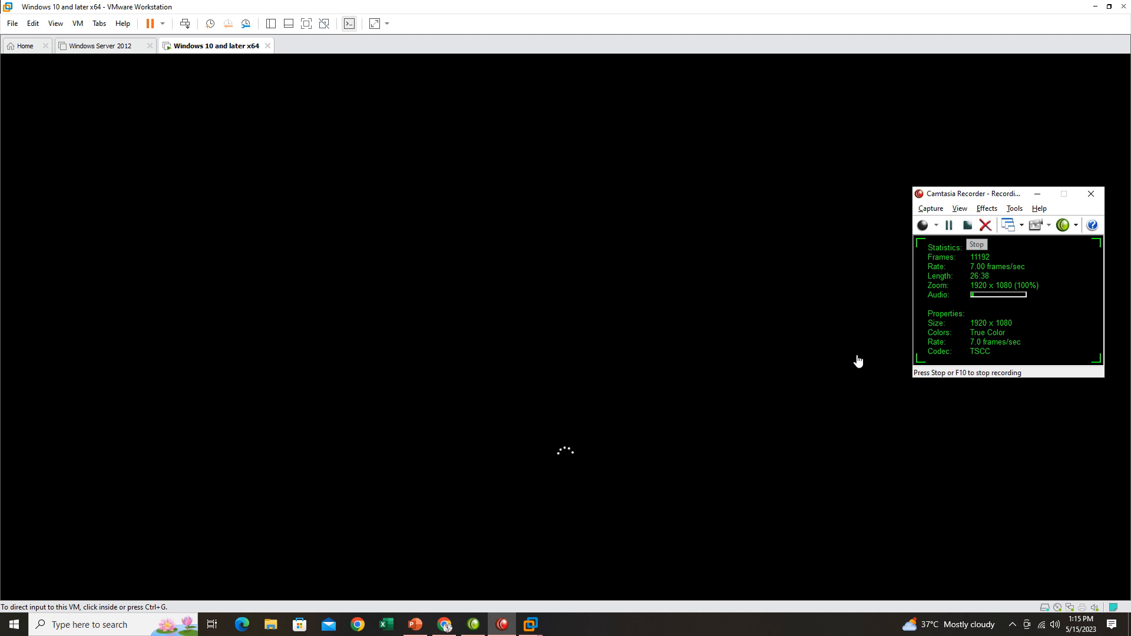
click(968, 226)
click(967, 226)
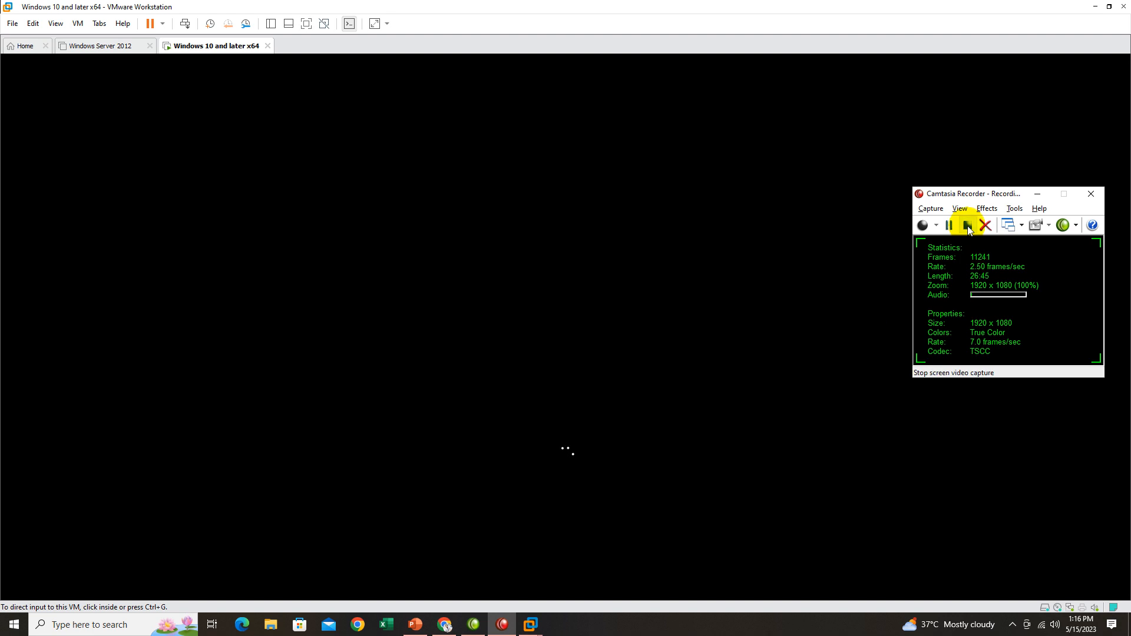